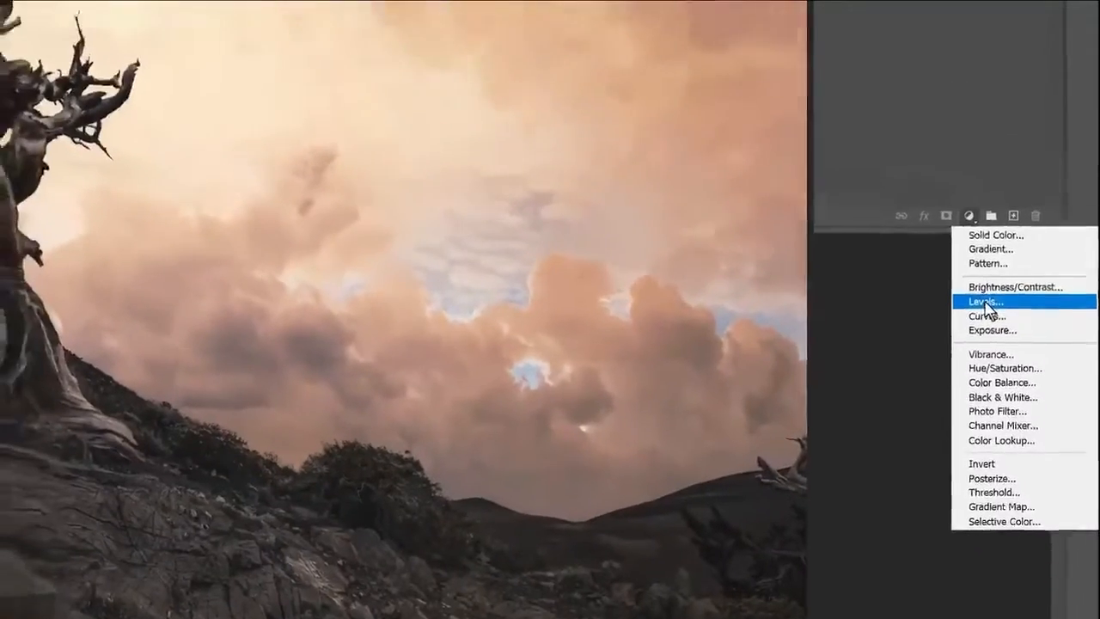
Add a Levels adjustment layer above the Before layer, check the Before and After layers' properties, and reselect the adjustment
left_click(980, 219)
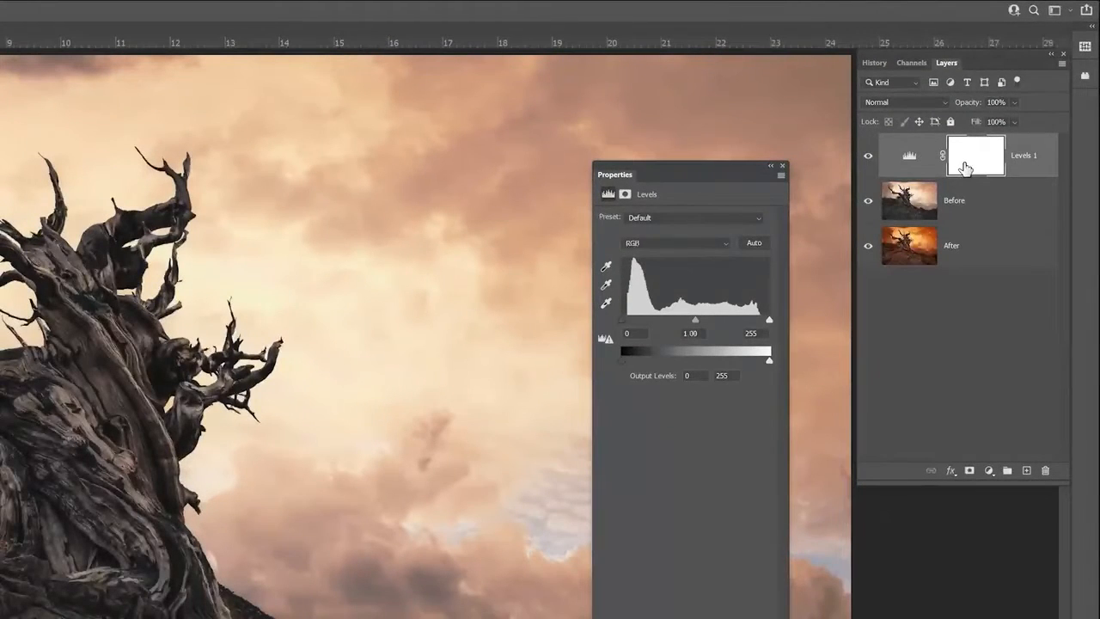
left_click(952, 204)
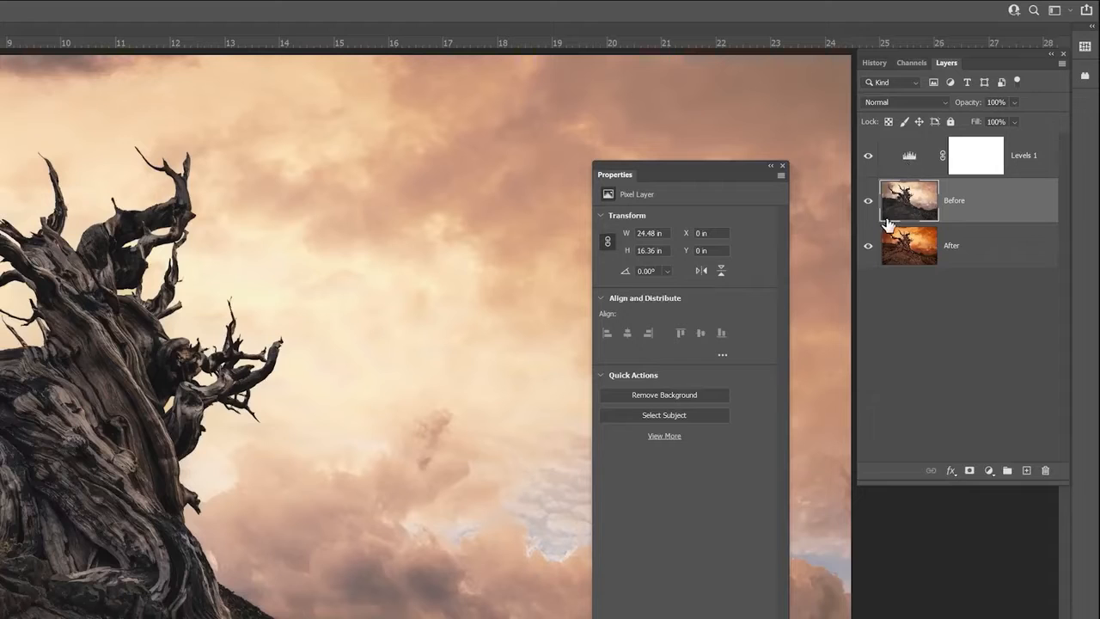
left_click(918, 262)
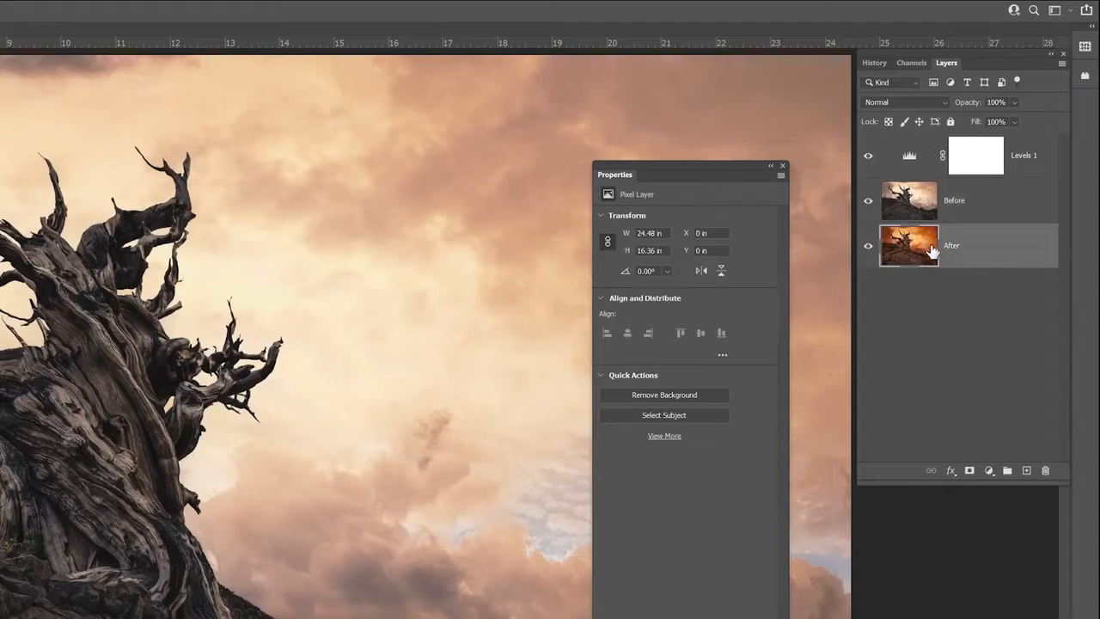
left_click(913, 159)
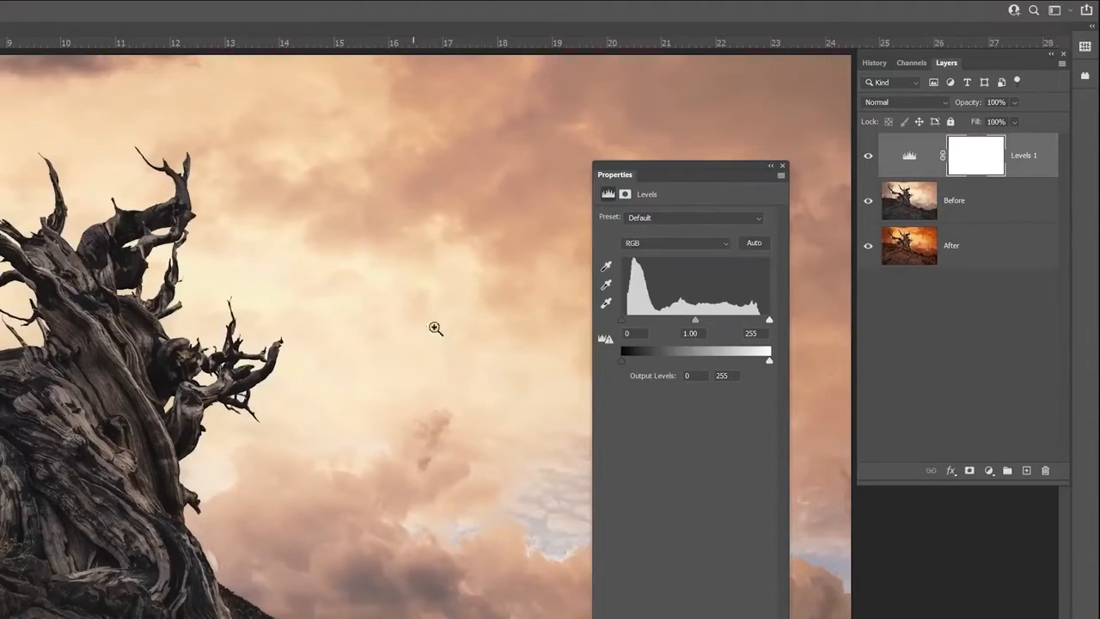
Examine the Levels layer's mask properties and return to its levels settings
left_click(626, 195)
left_click(606, 195)
left_click(626, 193)
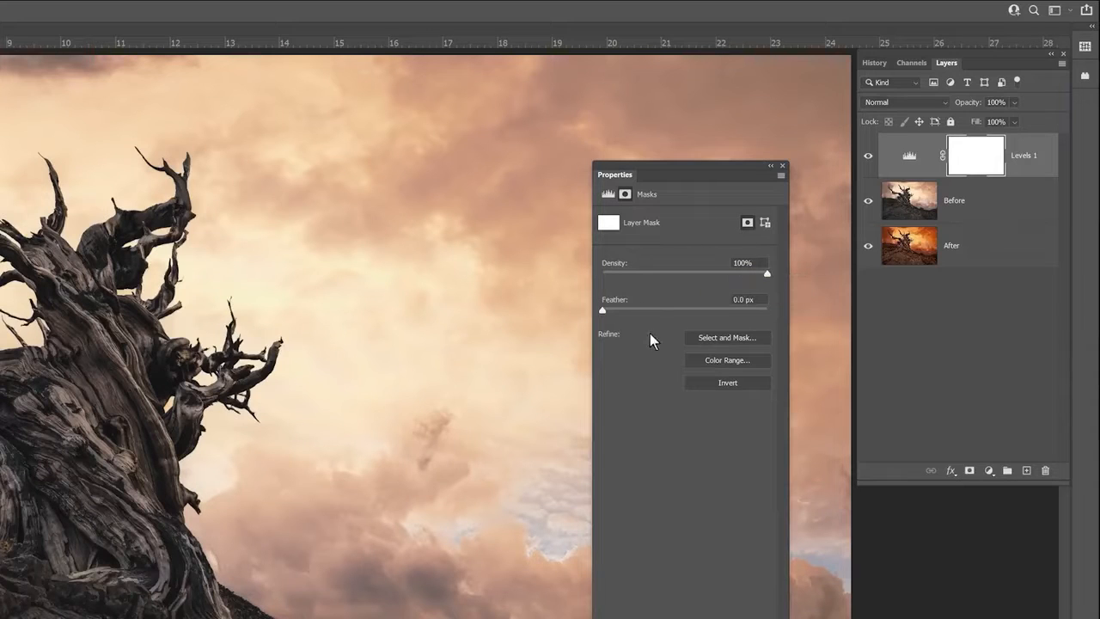
left_click(606, 194)
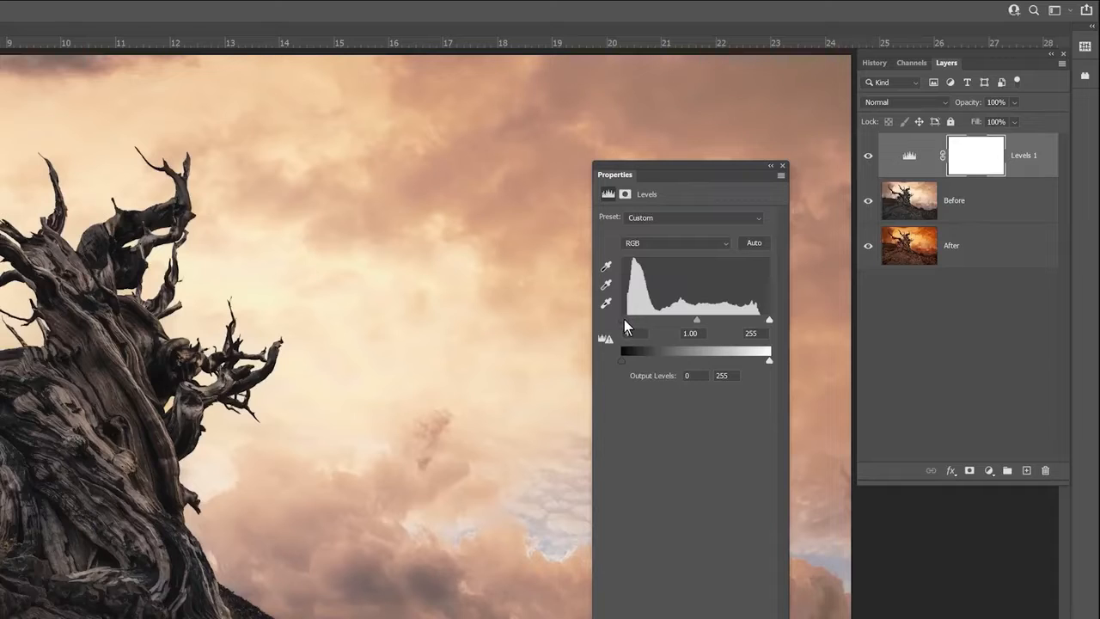
Try shifting the black and white input levels, and return the white input level to 255
mouse_move(627, 321)
left_mouse_down()
mouse_move(674, 319)
mouse_move(626, 323)
left_mouse_up()
left_click_drag(769, 321, 744, 324)
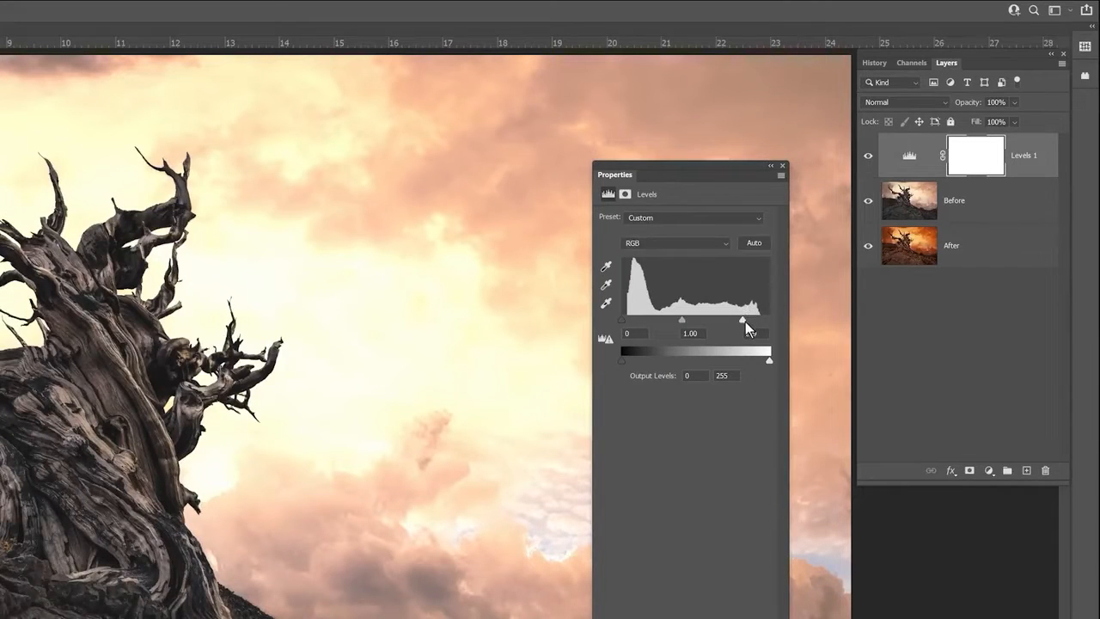
left_click_drag(741, 322, 775, 324)
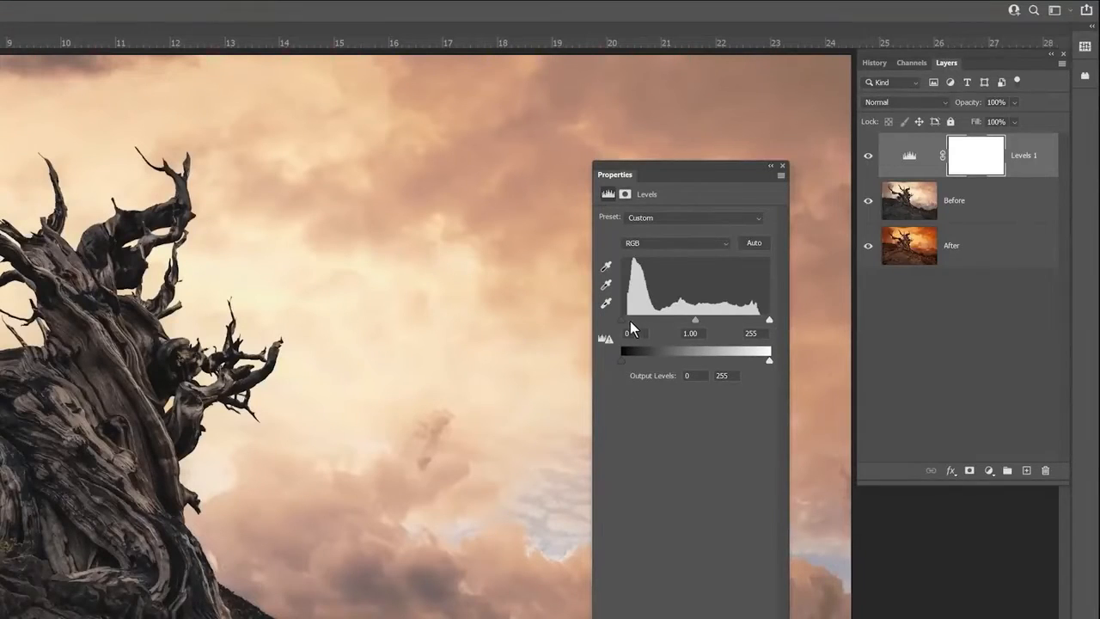
Set the Levels 1 input levels to 28 for shadows, 1.10 for midtones and 242 for highlights
left_click_drag(627, 322, 628, 321)
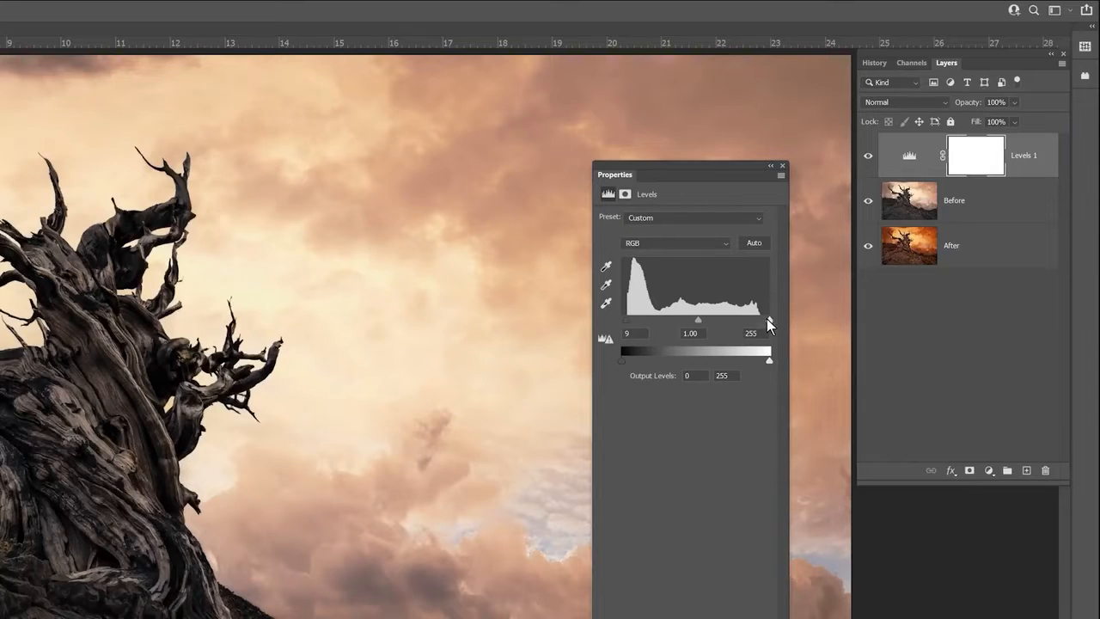
left_click_drag(769, 321, 762, 318)
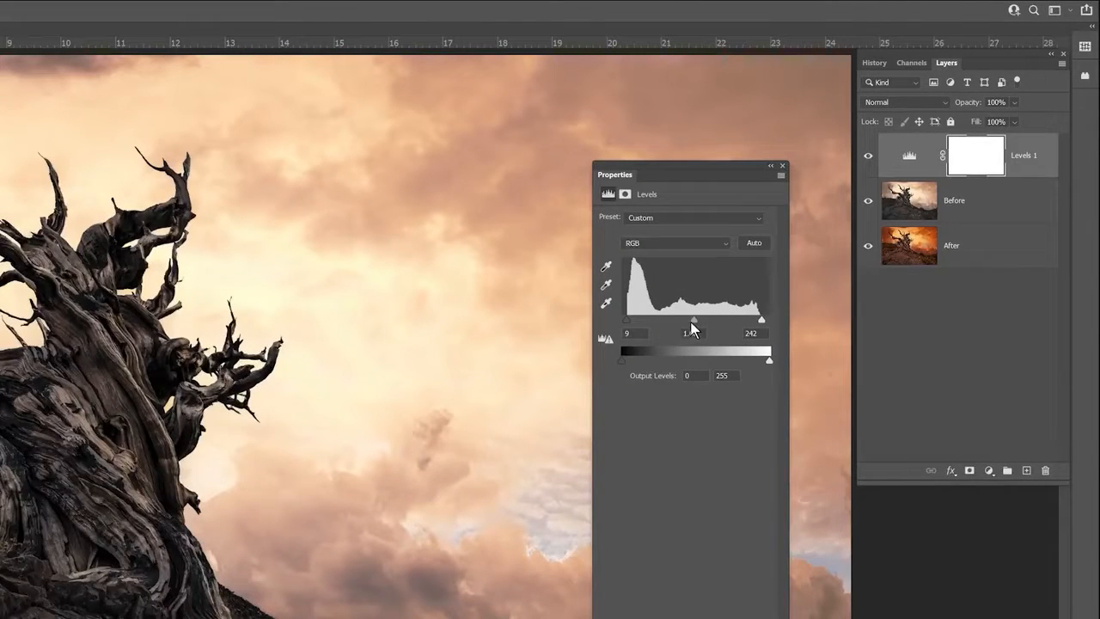
mouse_move(695, 325)
left_mouse_down()
mouse_move(709, 324)
mouse_move(698, 325)
left_mouse_up()
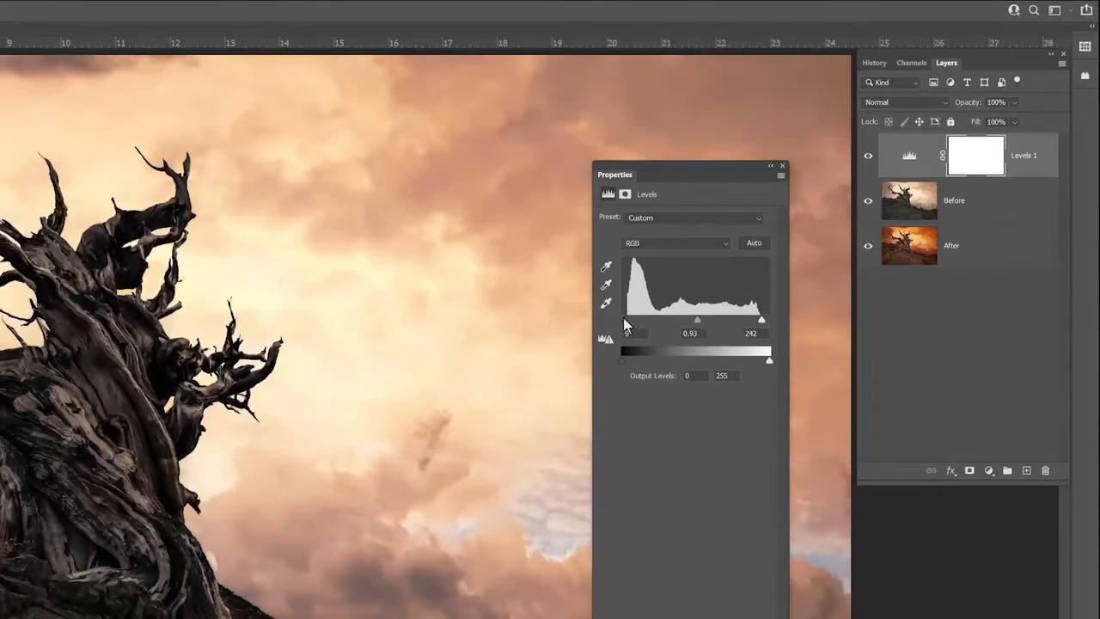
left_click_drag(629, 327, 697, 324)
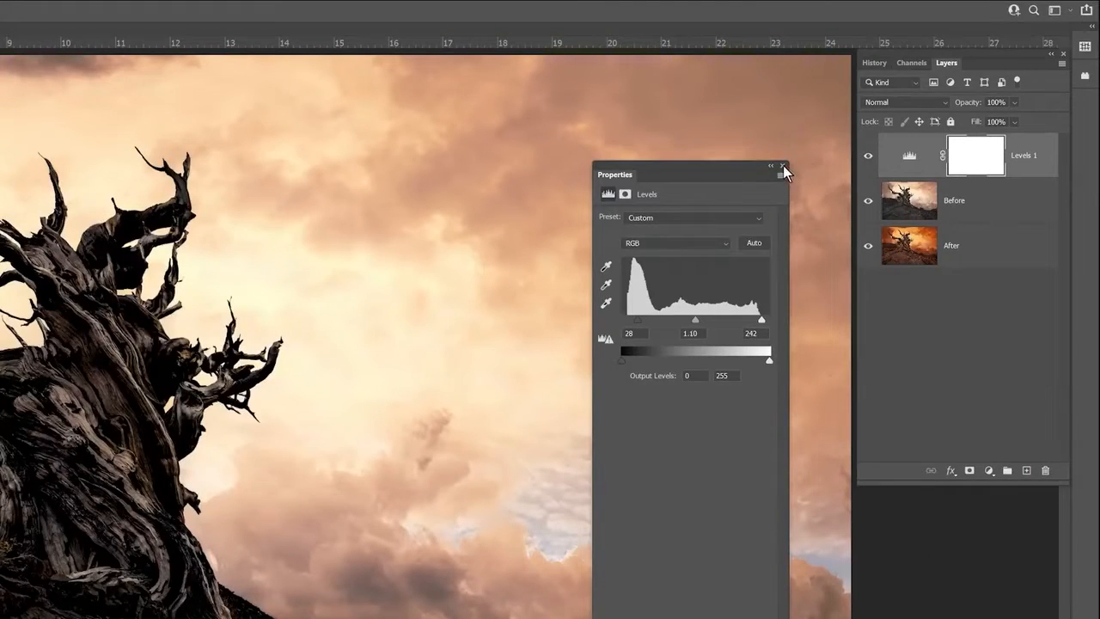
left_click(783, 165)
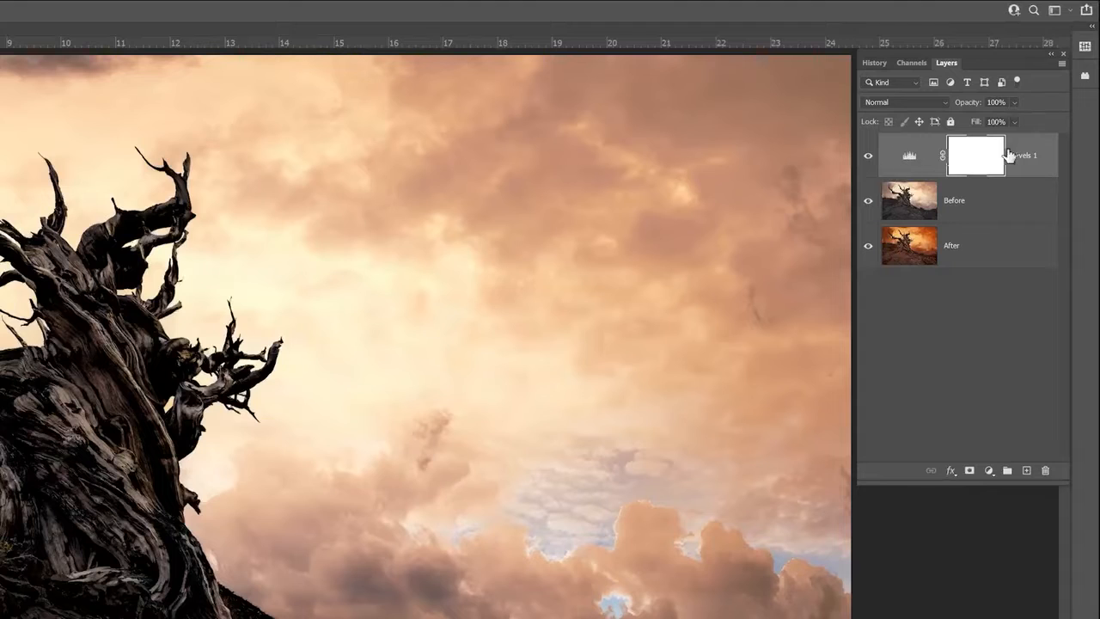
Reopen the Levels 1 settings, set the midtones to 1.49, and try the output black and white level sliders
left_click(909, 157)
double_click(910, 157)
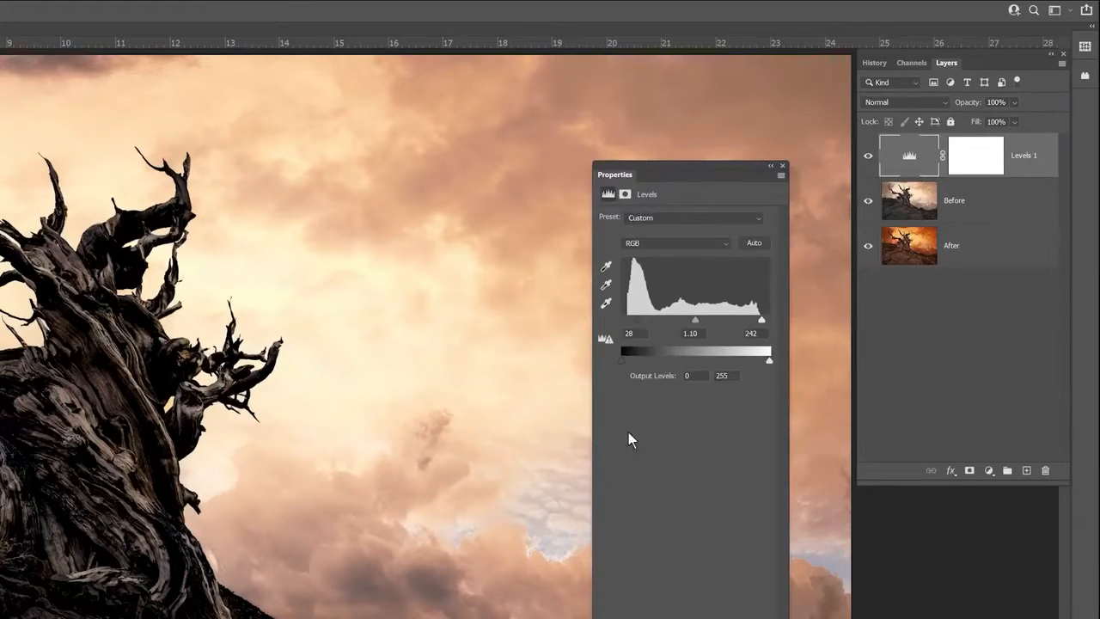
left_click_drag(696, 320, 683, 320)
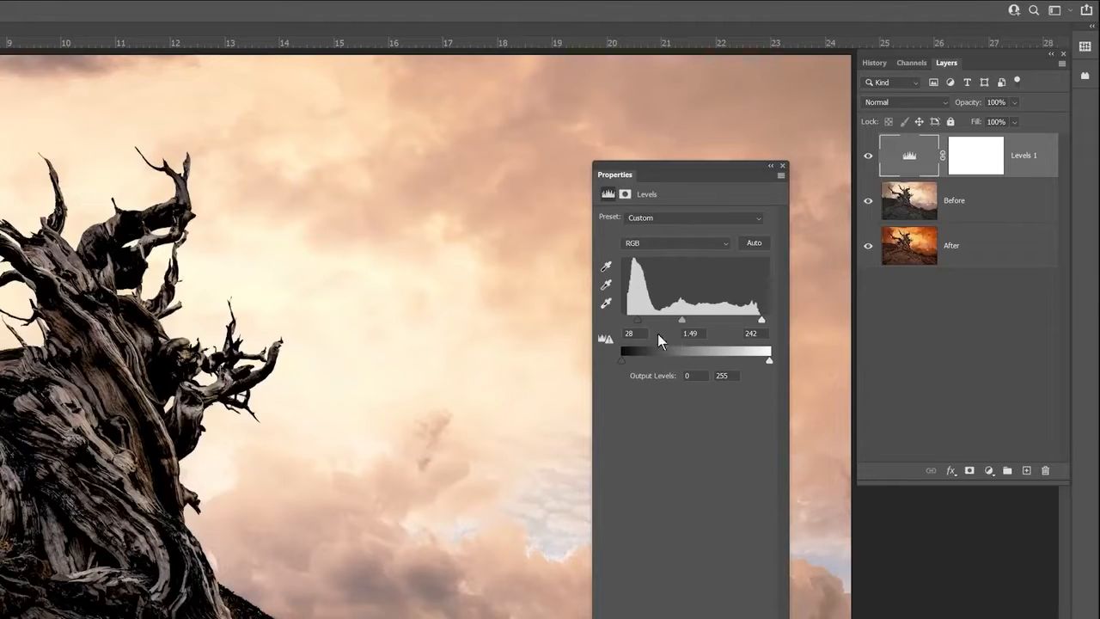
mouse_move(621, 360)
left_mouse_down()
mouse_move(632, 360)
mouse_move(614, 360)
left_mouse_up()
mouse_move(768, 361)
left_mouse_down()
mouse_move(757, 362)
mouse_move(769, 362)
left_mouse_up()
left_click_drag(632, 324, 637, 326)
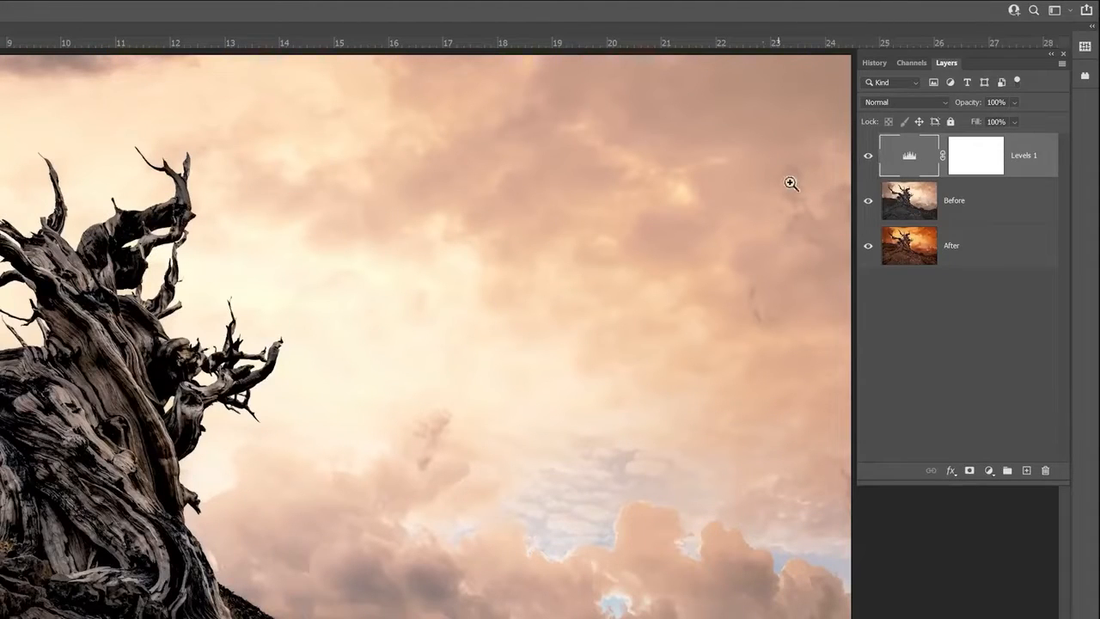
Hide the Levels 1 layer and automatically select the sky on the Before layer
left_click(868, 157)
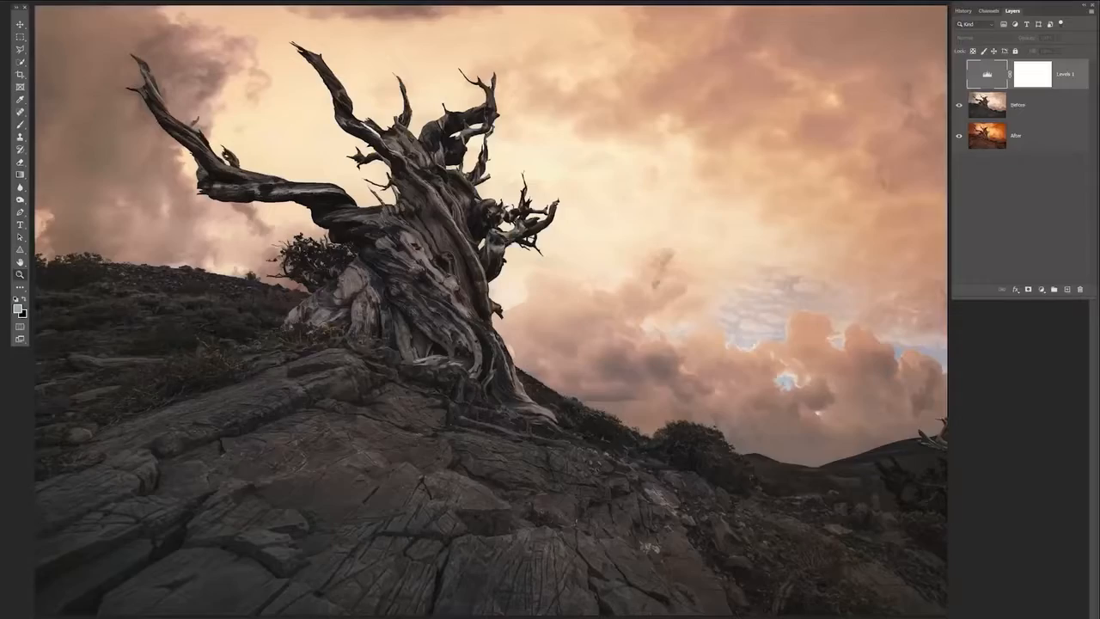
left_click(250, 14)
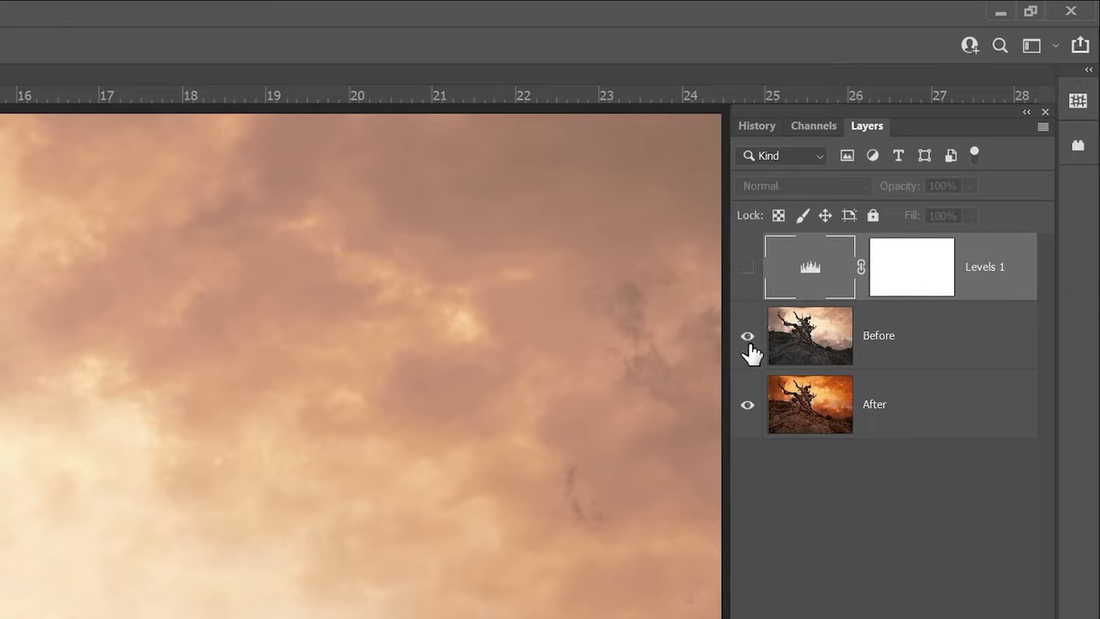
left_click(788, 353)
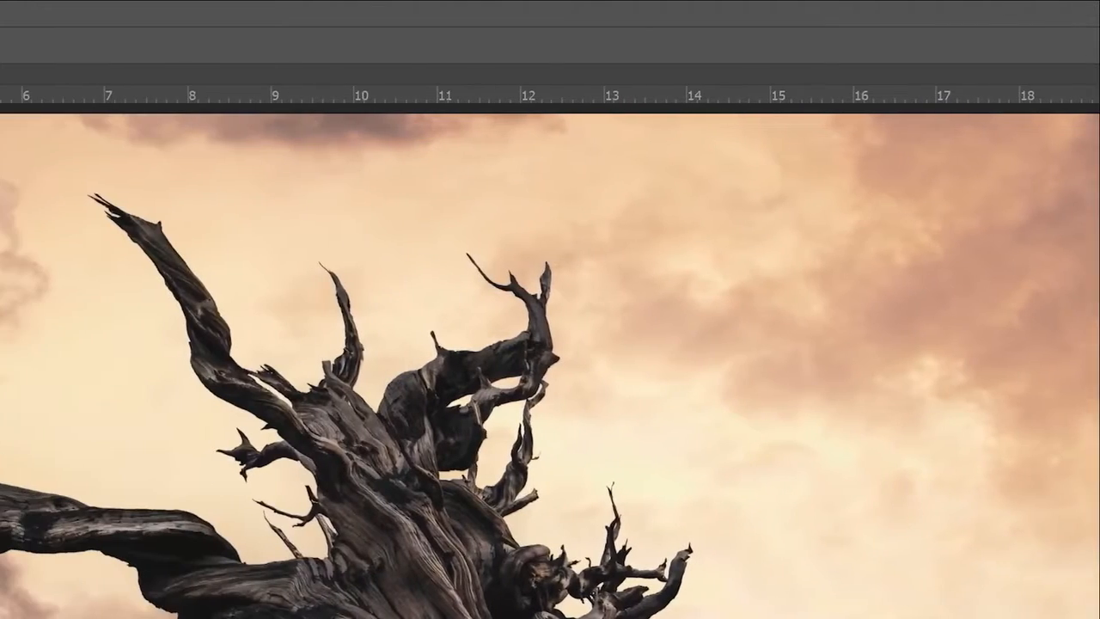
left_click(251, 14)
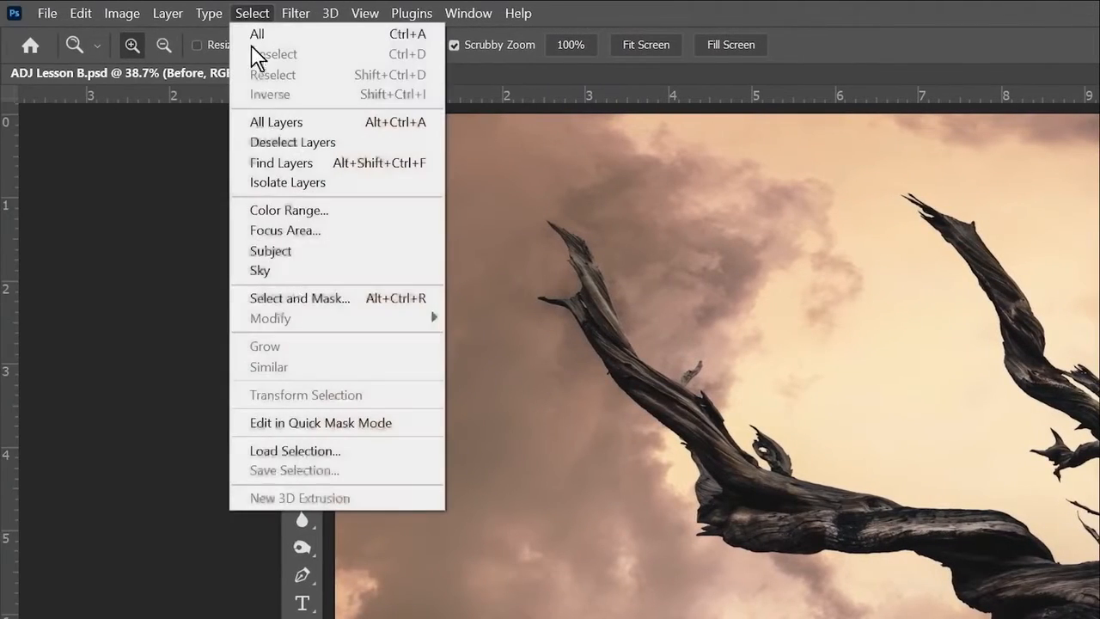
left_click(268, 270)
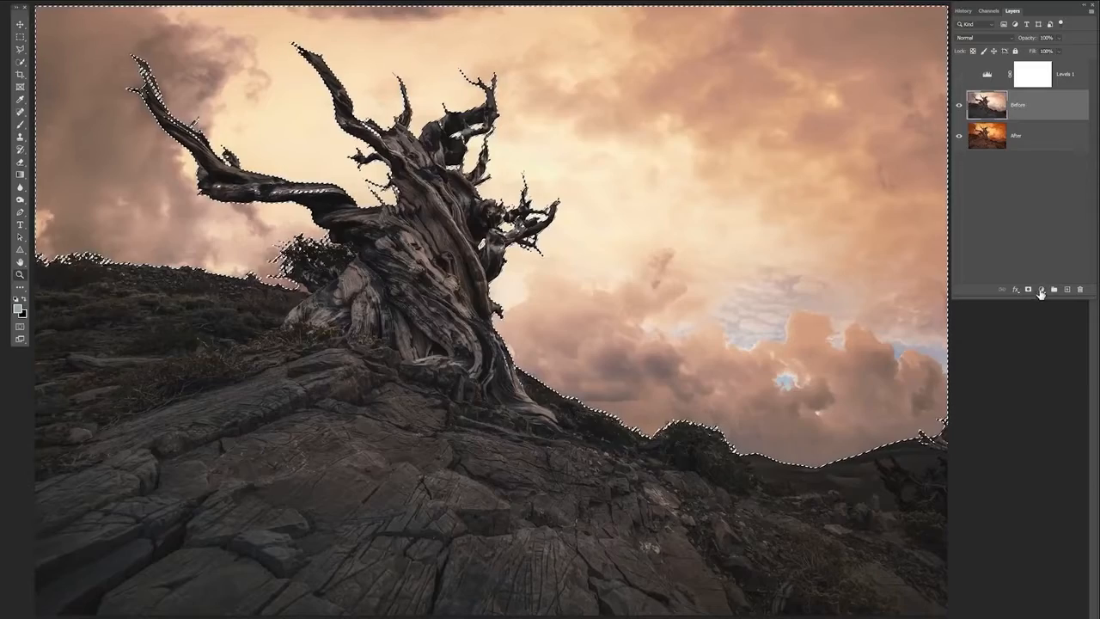
Add a Levels adjustment layer masked by the sky selection, and inspect its mask on its own
left_click(1042, 289)
left_click(1050, 340)
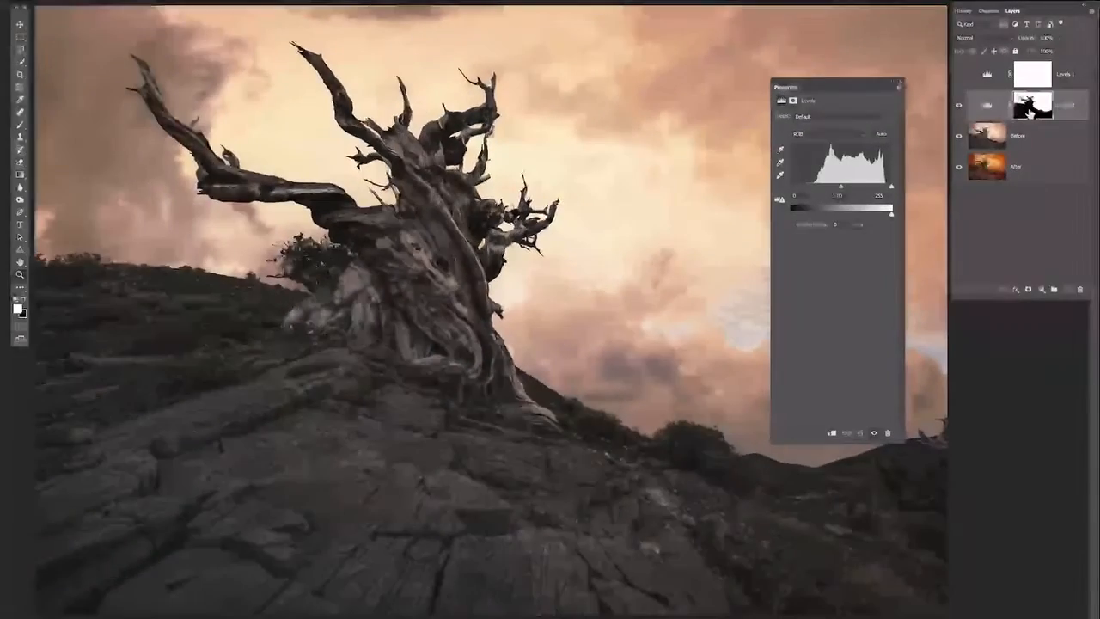
left_click(996, 161, "alt")
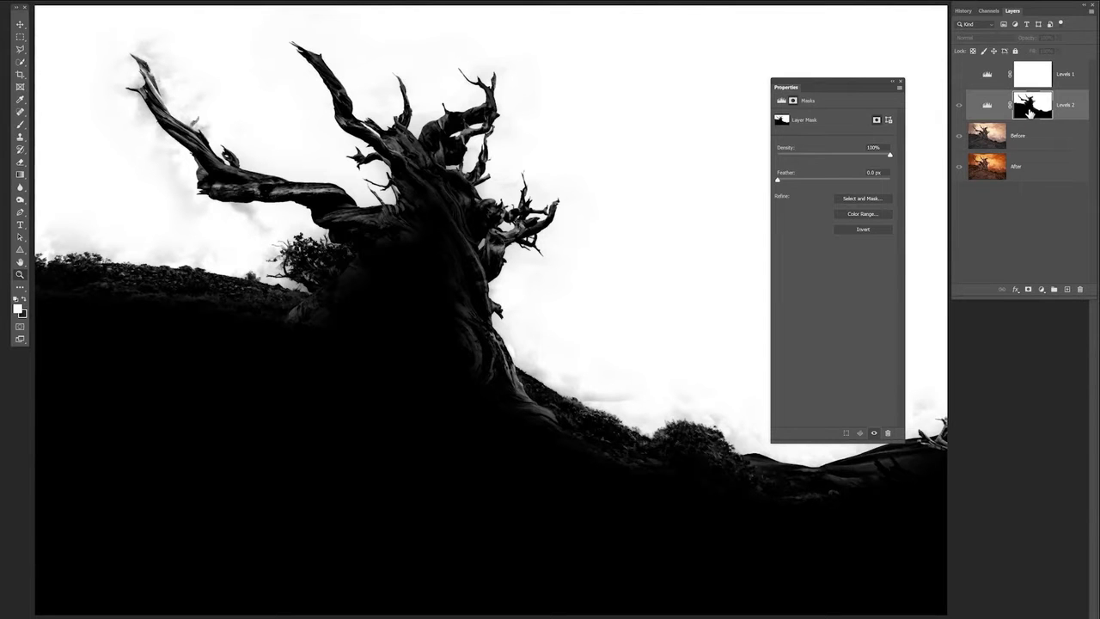
left_click(1029, 112, "alt")
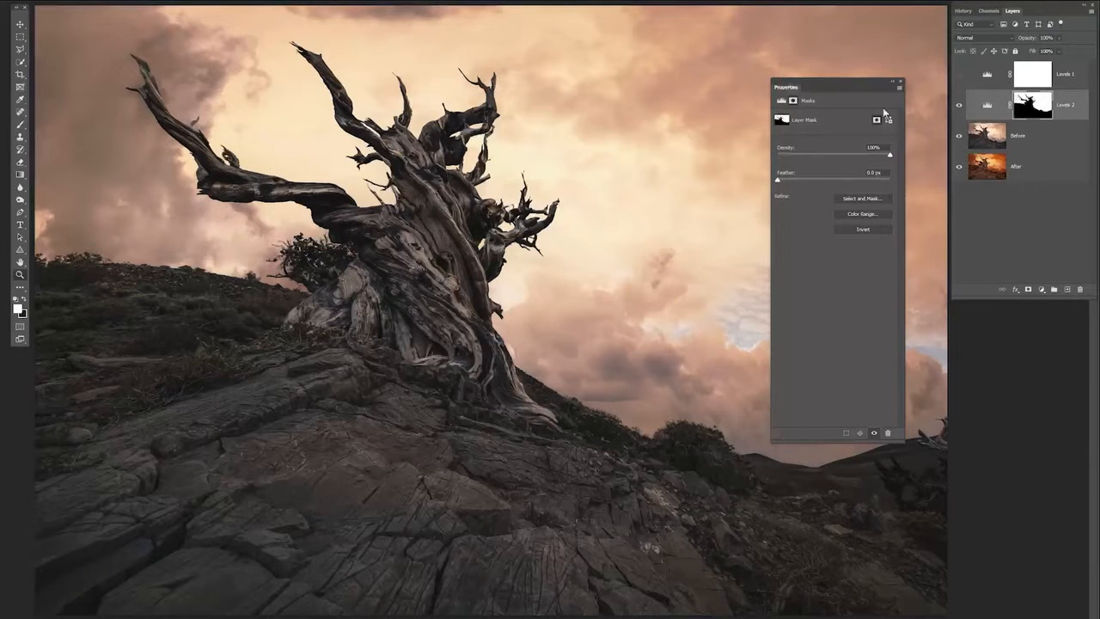
Raise the sky Levels black input, set midtones to 0.87 and highlights to 244, and open the layer's blending mode choices
left_click(779, 101)
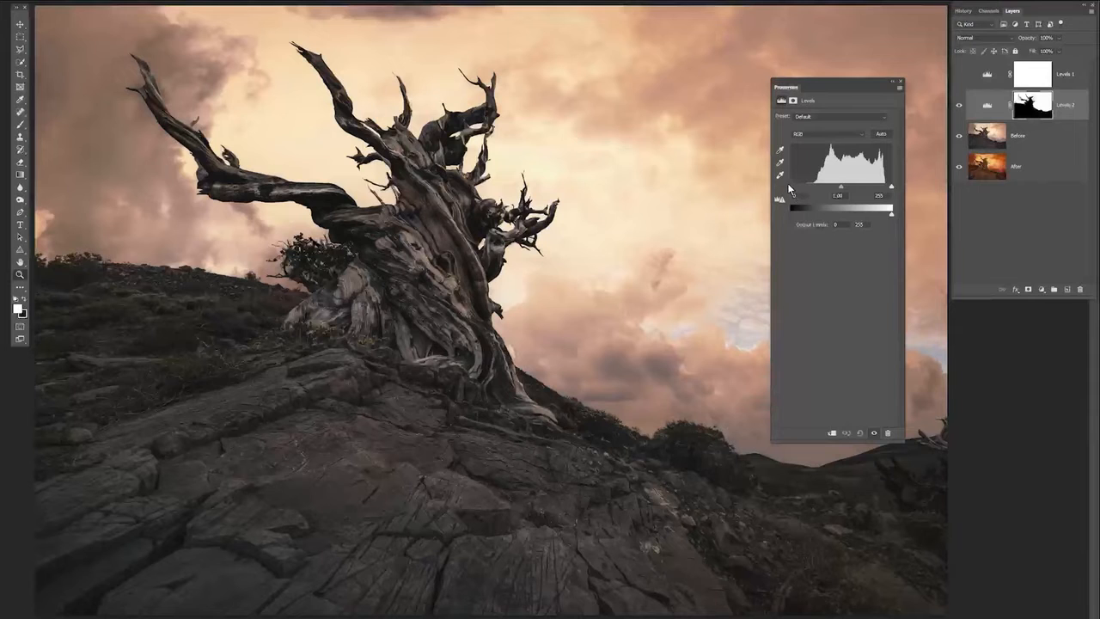
left_click_drag(792, 184, 808, 185)
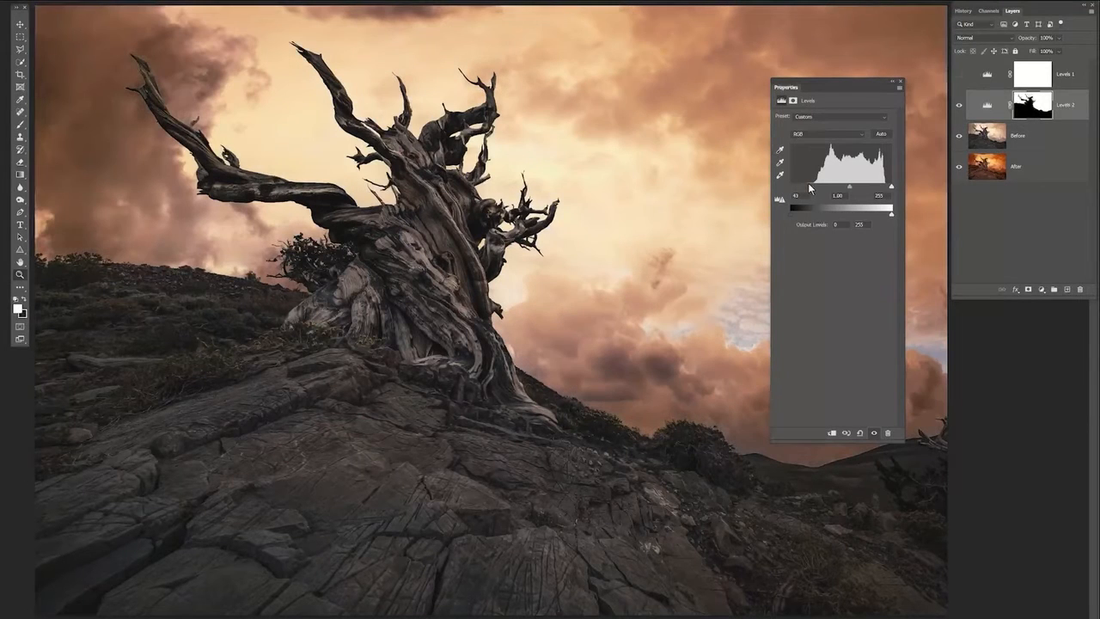
left_click_drag(891, 187, 858, 190)
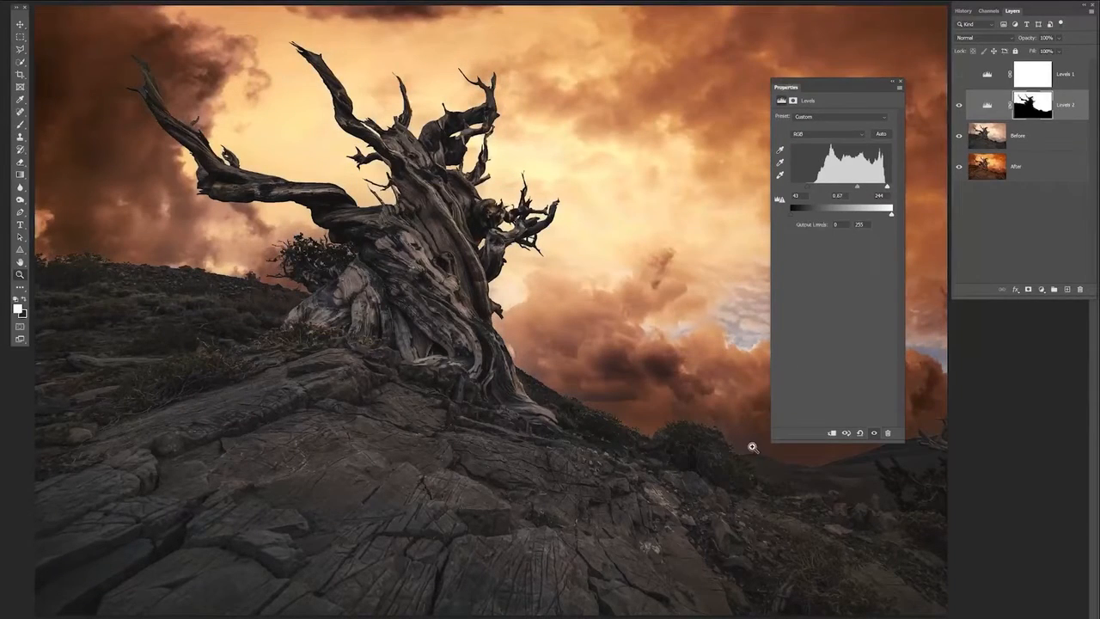
left_click(899, 84)
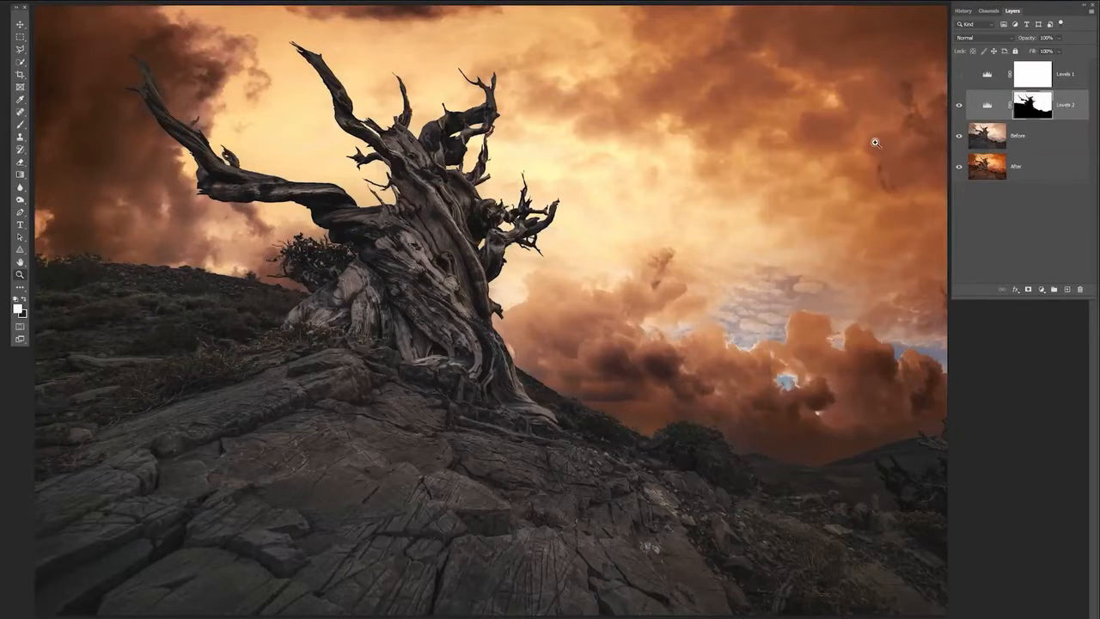
left_click(1004, 40)
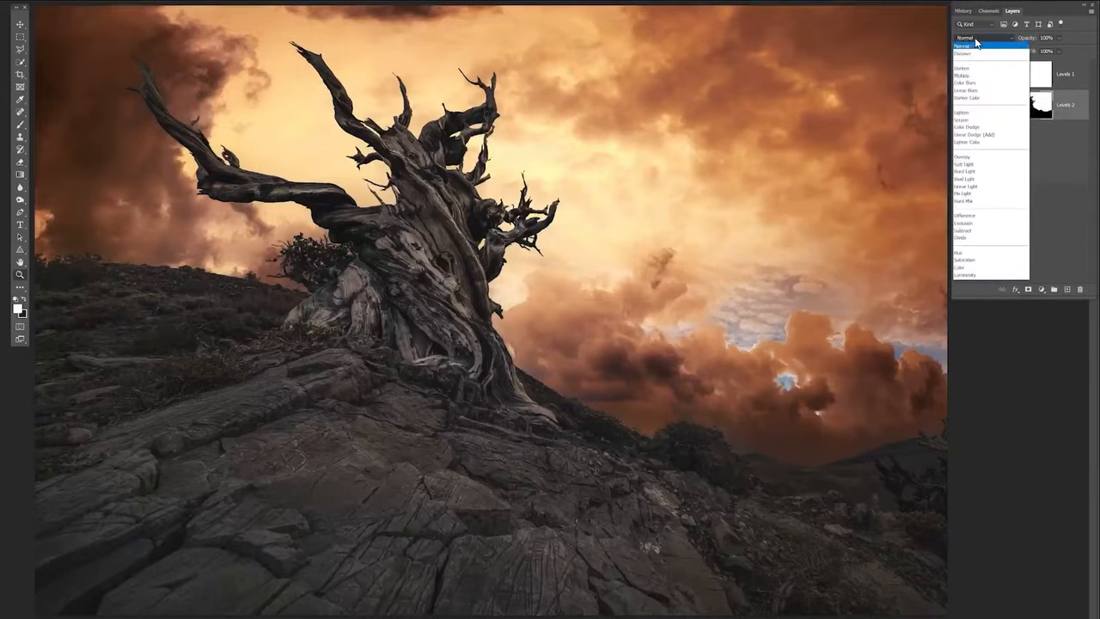
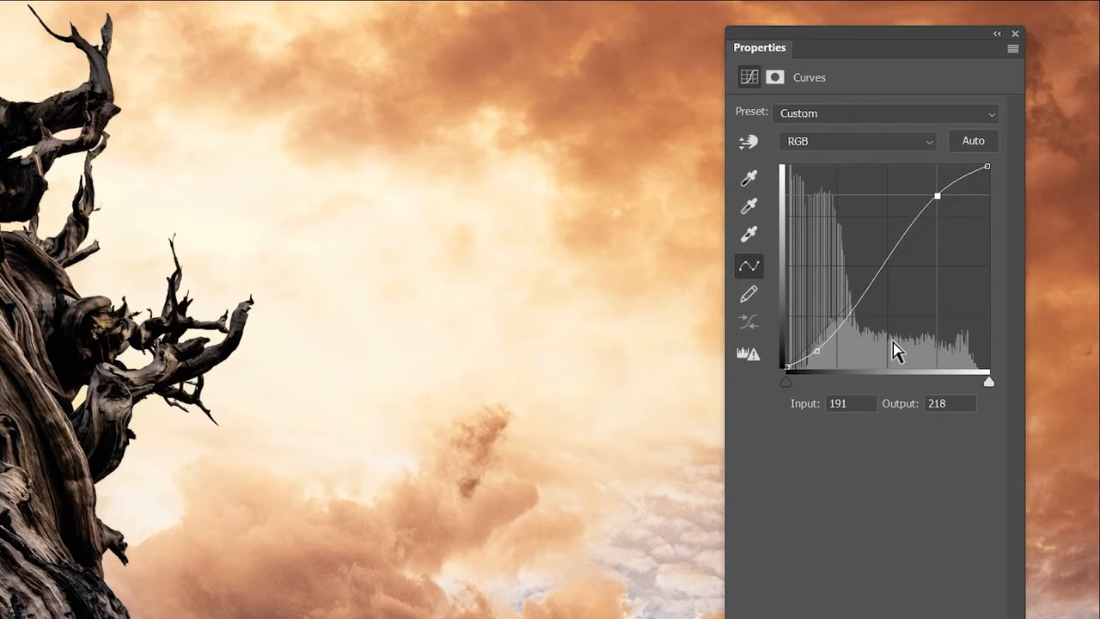
Adjust the Curves layer's white point to input 240, output 255, and add a midtone point at input 130, output 126
mouse_move(989, 383)
left_mouse_down()
mouse_move(957, 383)
mouse_move(1001, 381)
left_mouse_up()
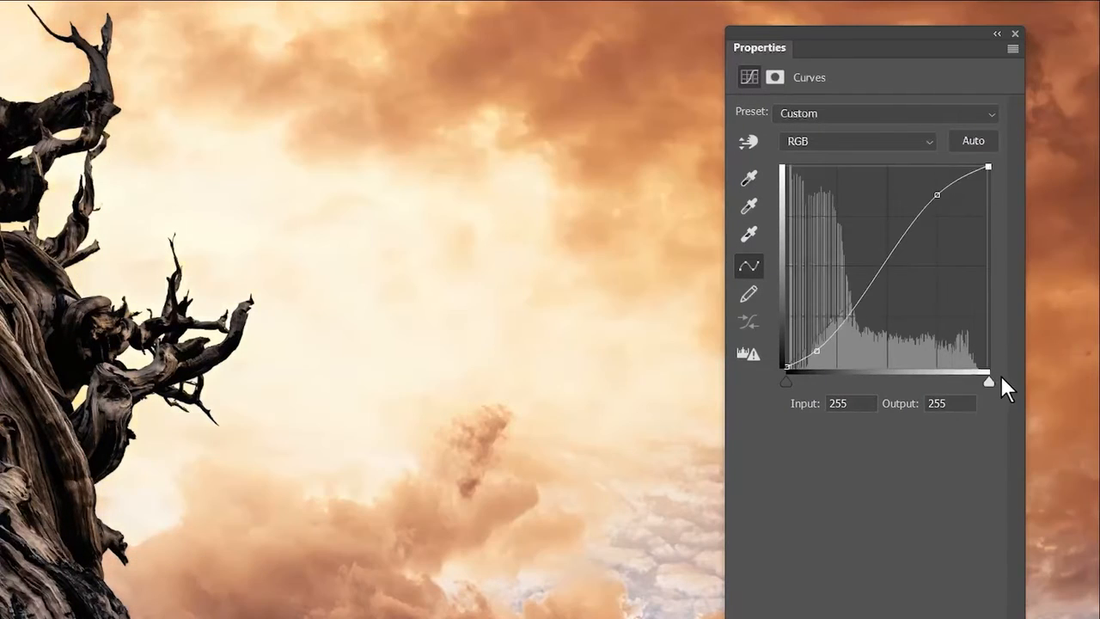
left_click(991, 161)
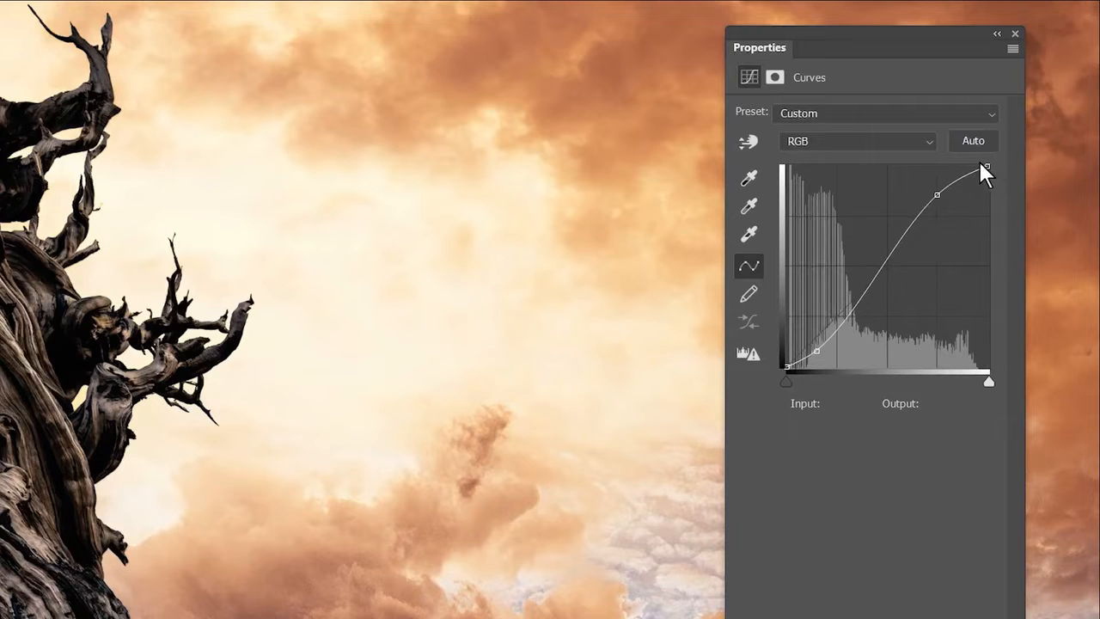
left_click_drag(986, 166, 976, 166)
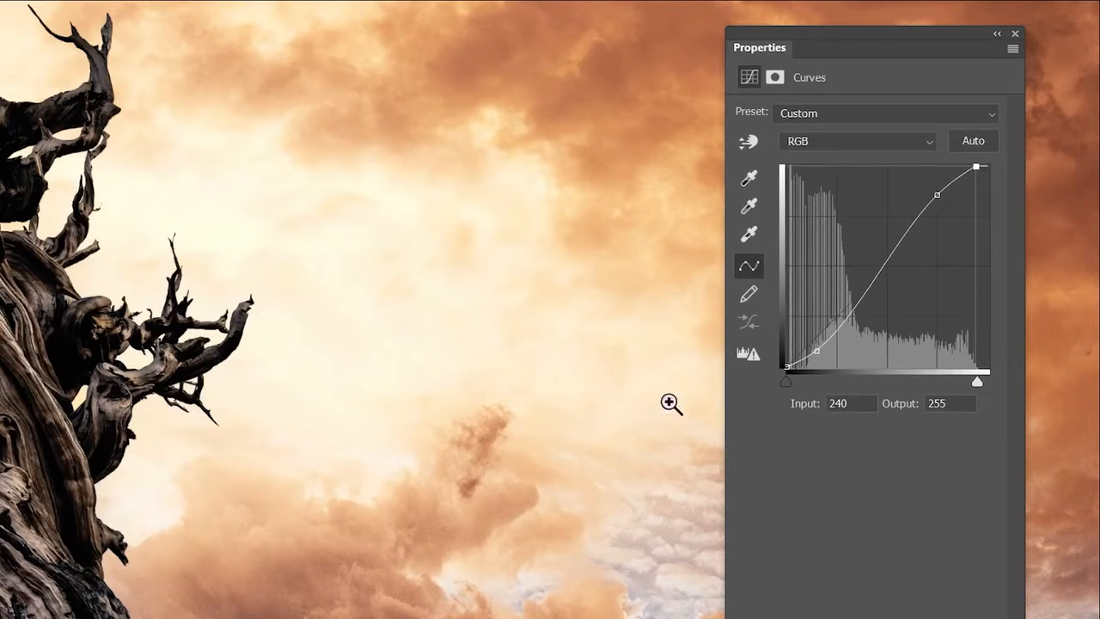
mouse_move(884, 264)
left_mouse_down()
mouse_move(887, 275)
mouse_move(877, 246)
mouse_move(891, 261)
left_mouse_up()
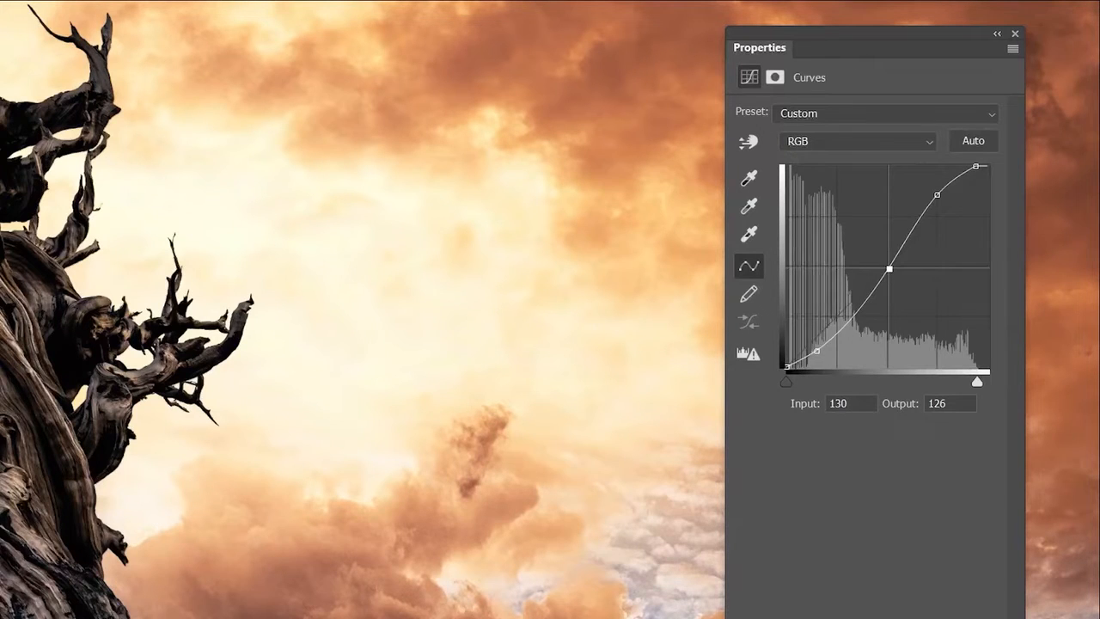
left_click(1016, 34)
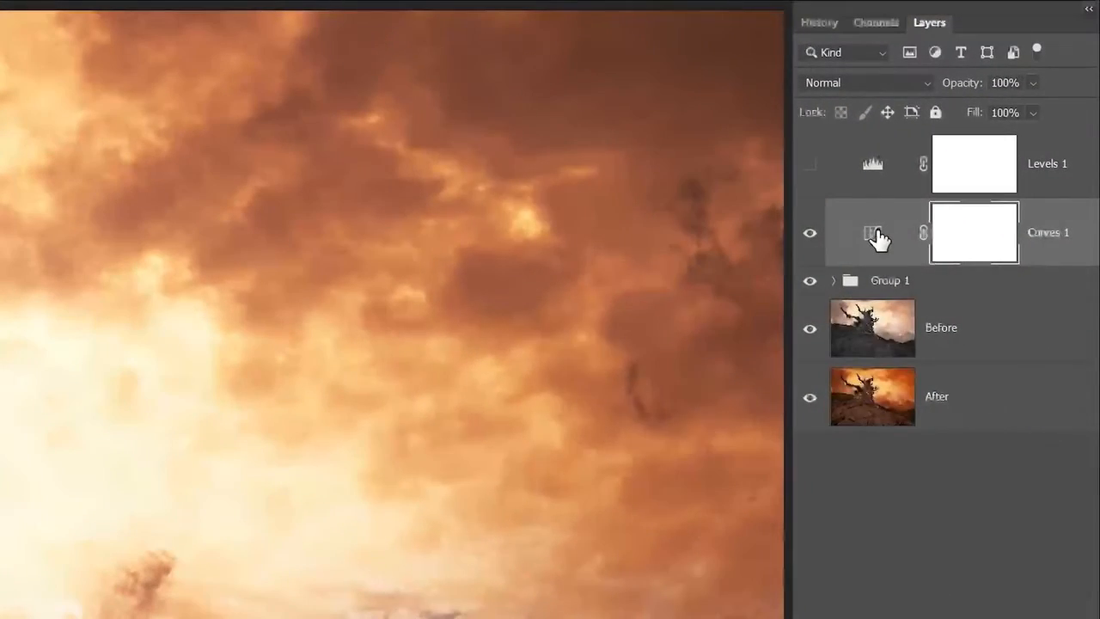
Set the Curves 1 midtone point to input 130, output 125, and change that layer's blending mode to Luminosity
double_click(877, 236)
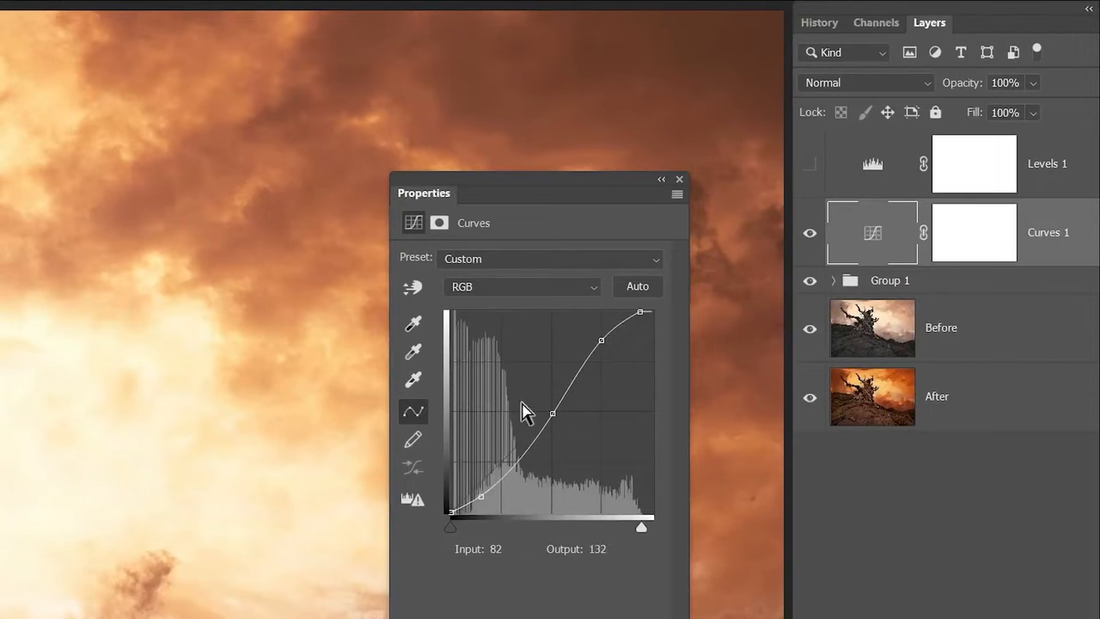
mouse_move(552, 413)
left_mouse_down()
mouse_move(556, 429)
mouse_move(553, 414)
left_mouse_up()
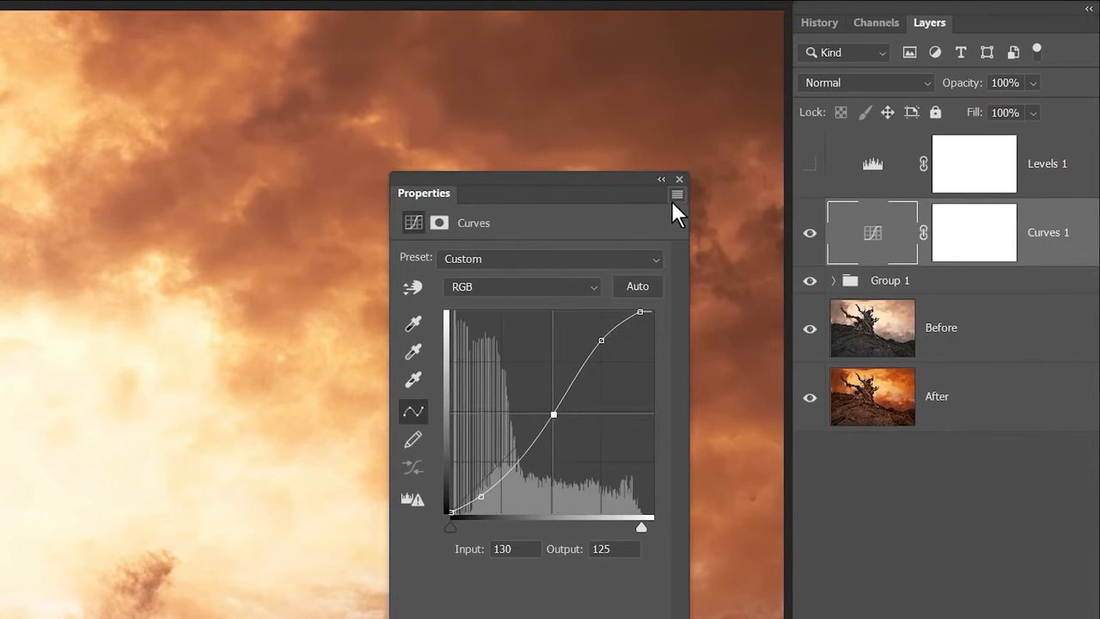
left_click(679, 179)
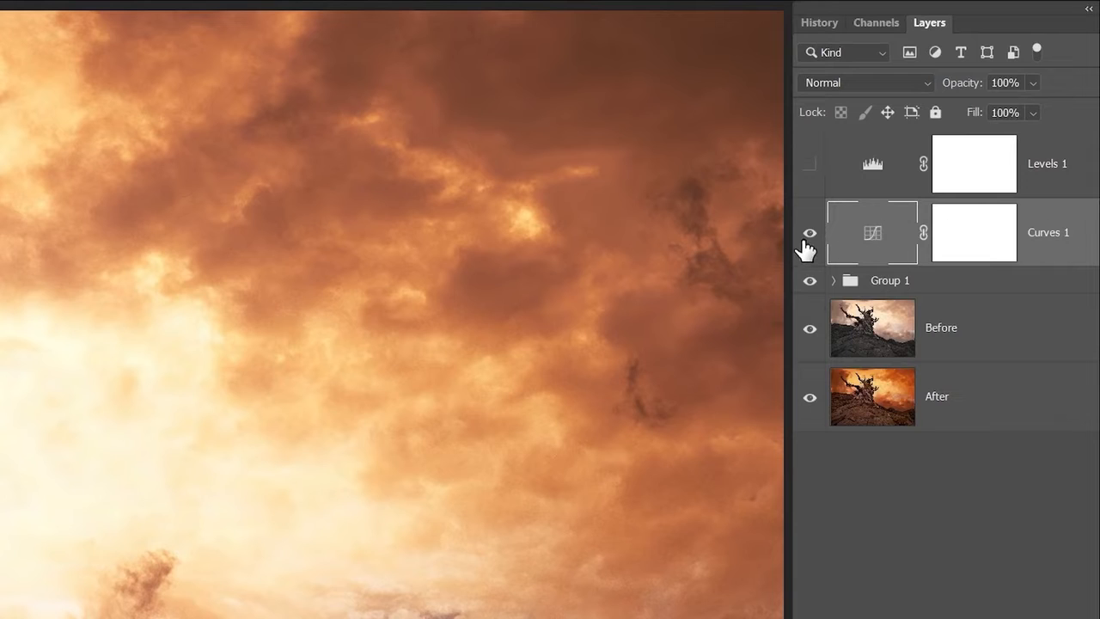
left_click(845, 84)
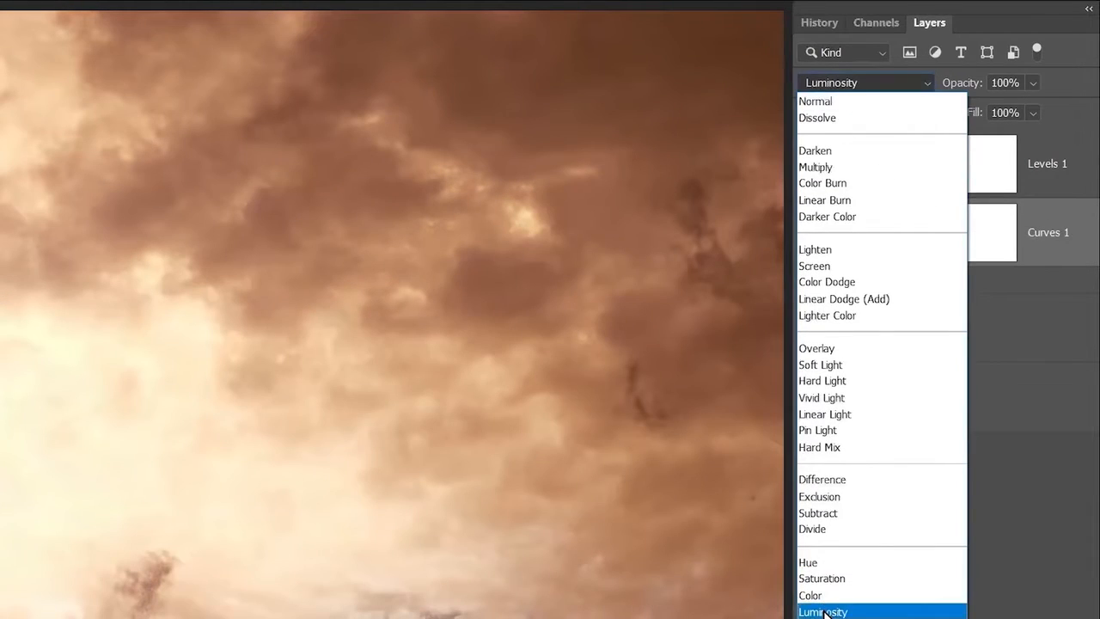
left_click(822, 612)
left_click(921, 522)
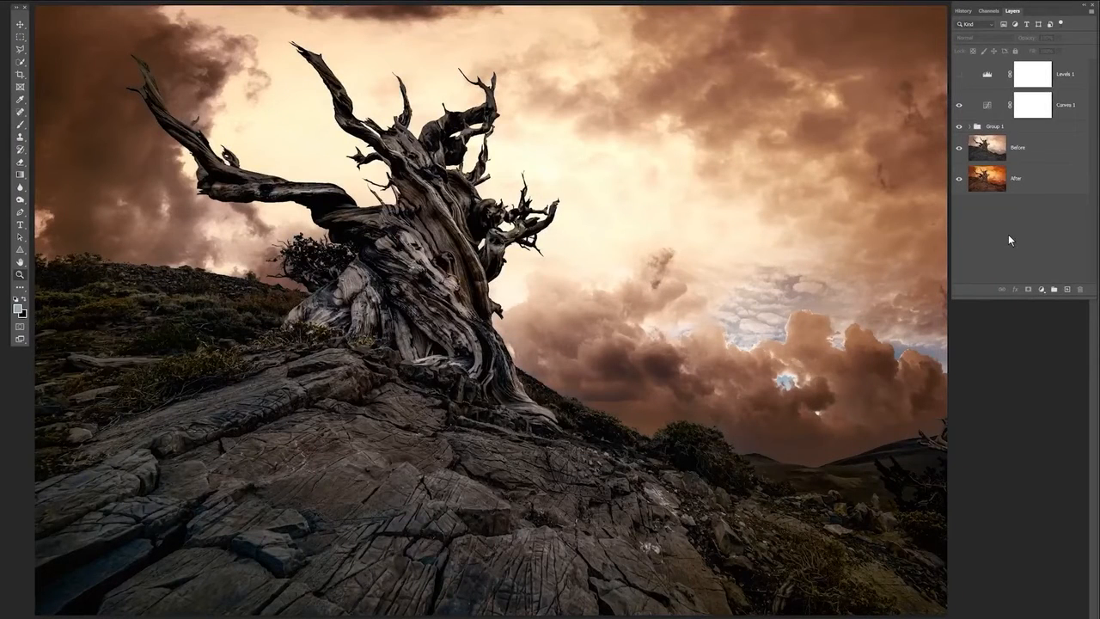
Compare the two masked Levels layers in Group 1 on and off, and review the foreground layer's Levels settings
left_click(969, 127)
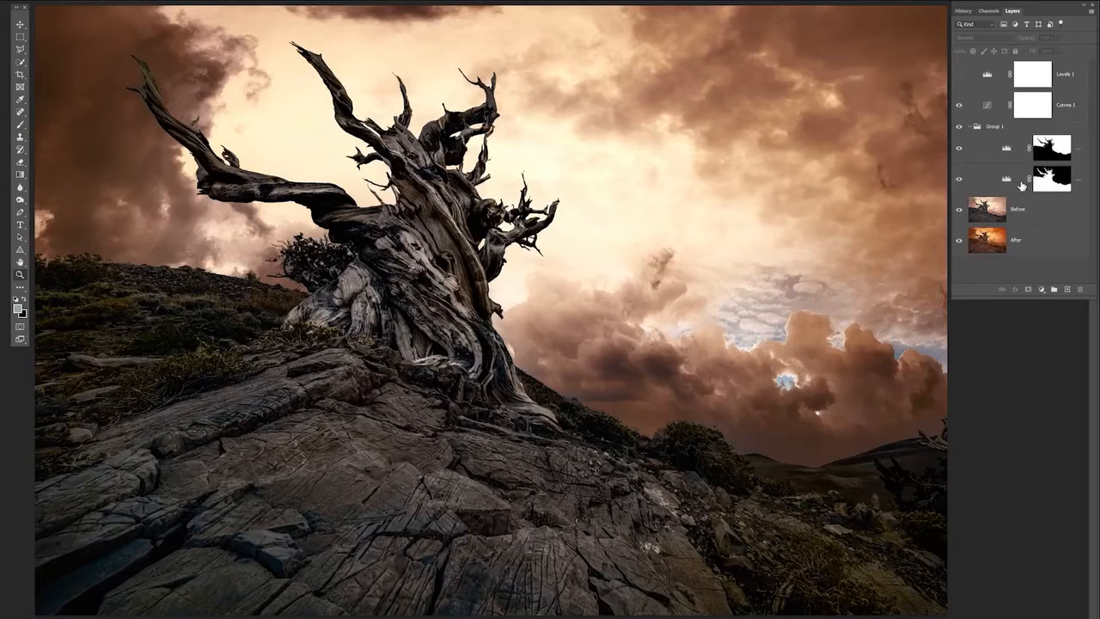
left_click(959, 148)
left_click(959, 150)
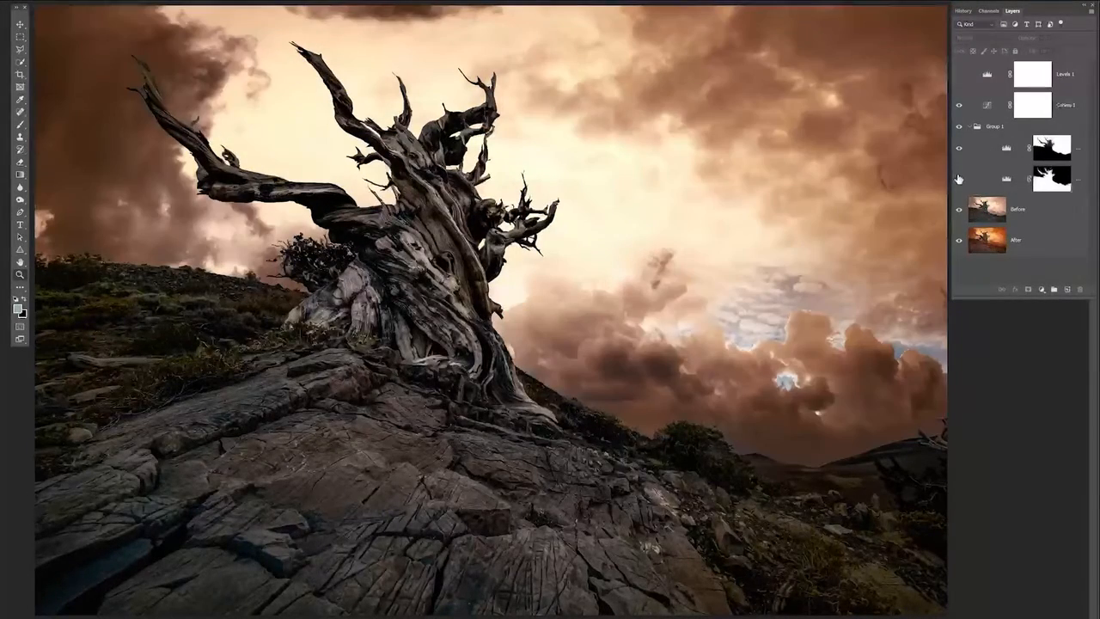
left_click(959, 182)
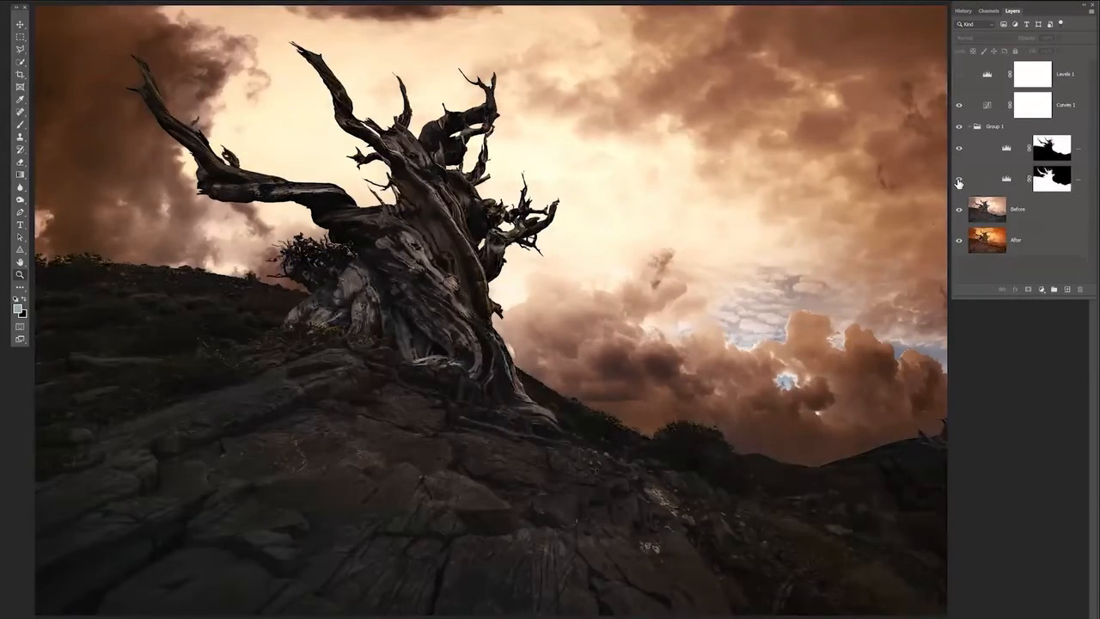
left_click(959, 182)
double_click(1008, 179)
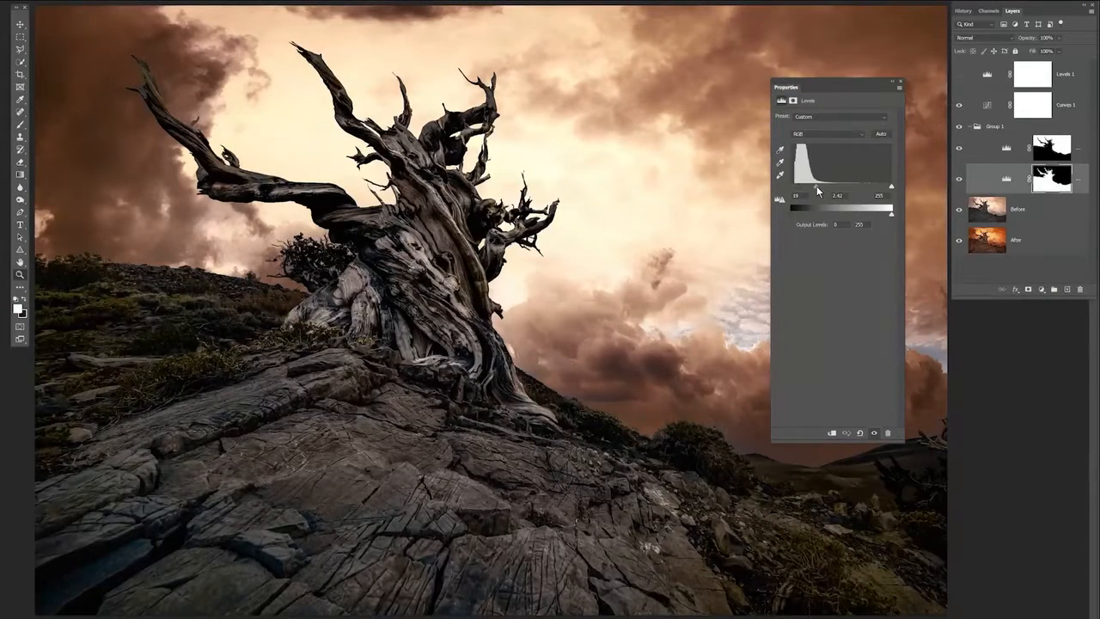
left_click(899, 84)
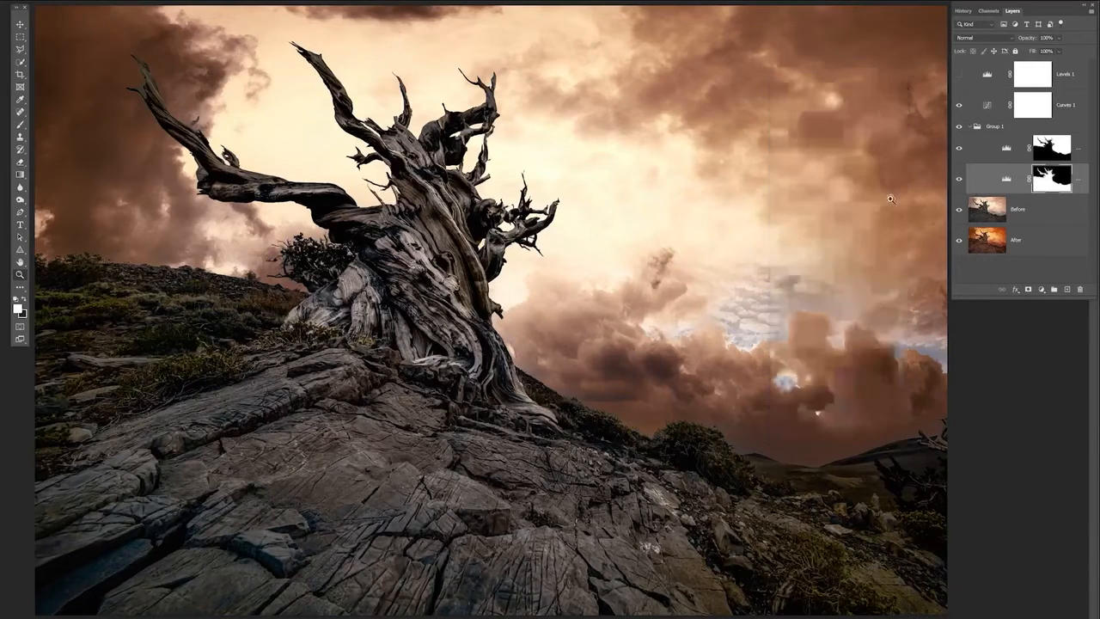
left_click(968, 129)
left_click(970, 127)
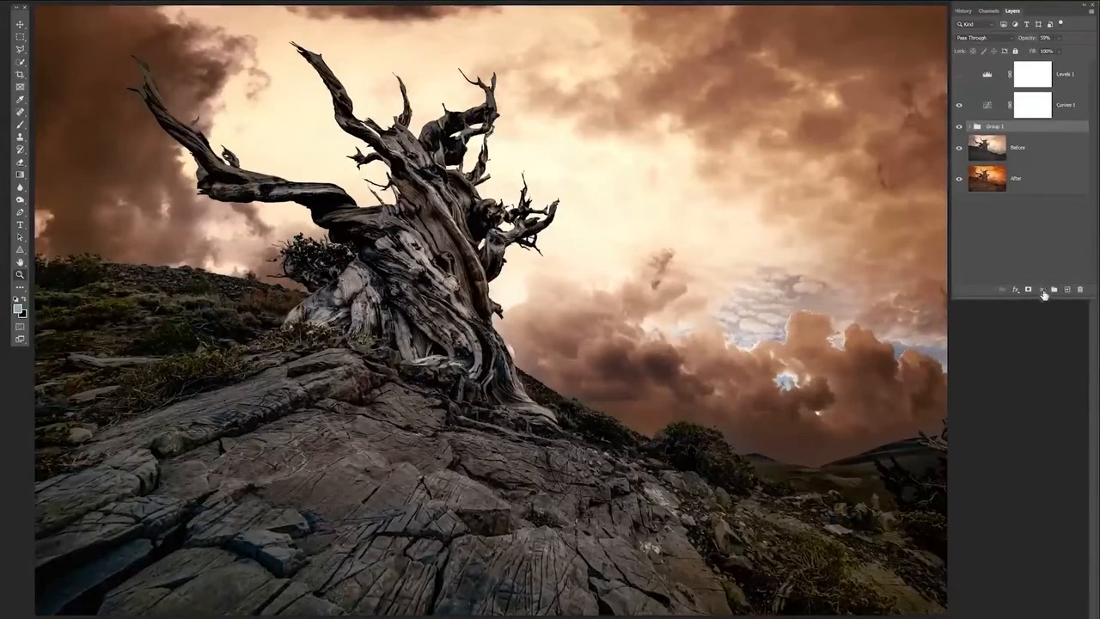
Add a Vibrance adjustment layer above Group 1 and set its blending mode to Color
left_click(1041, 290)
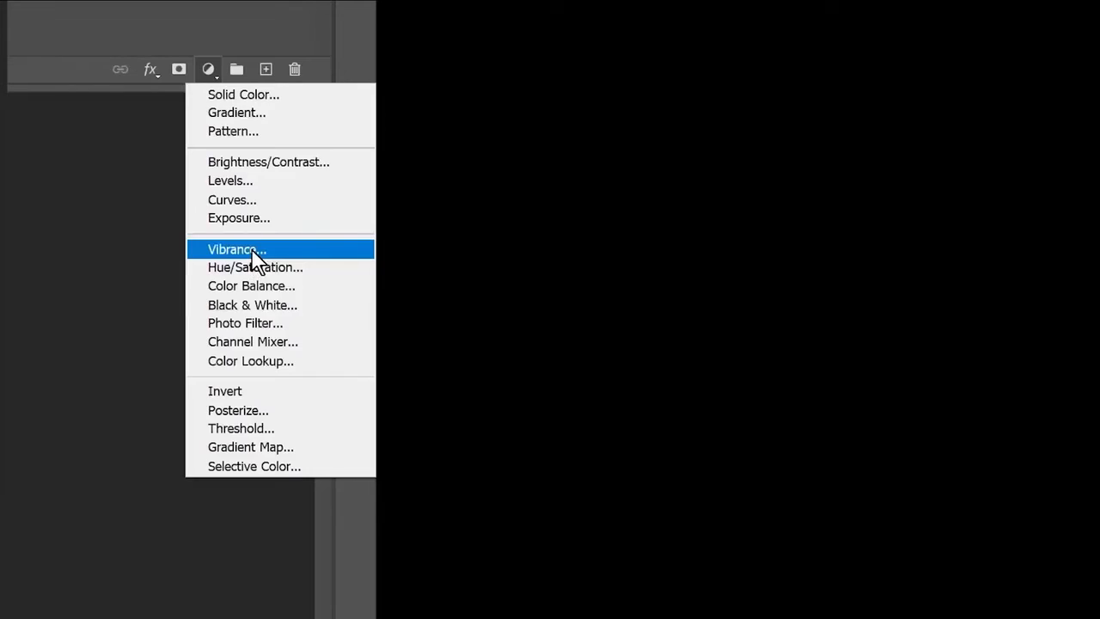
left_click(253, 251)
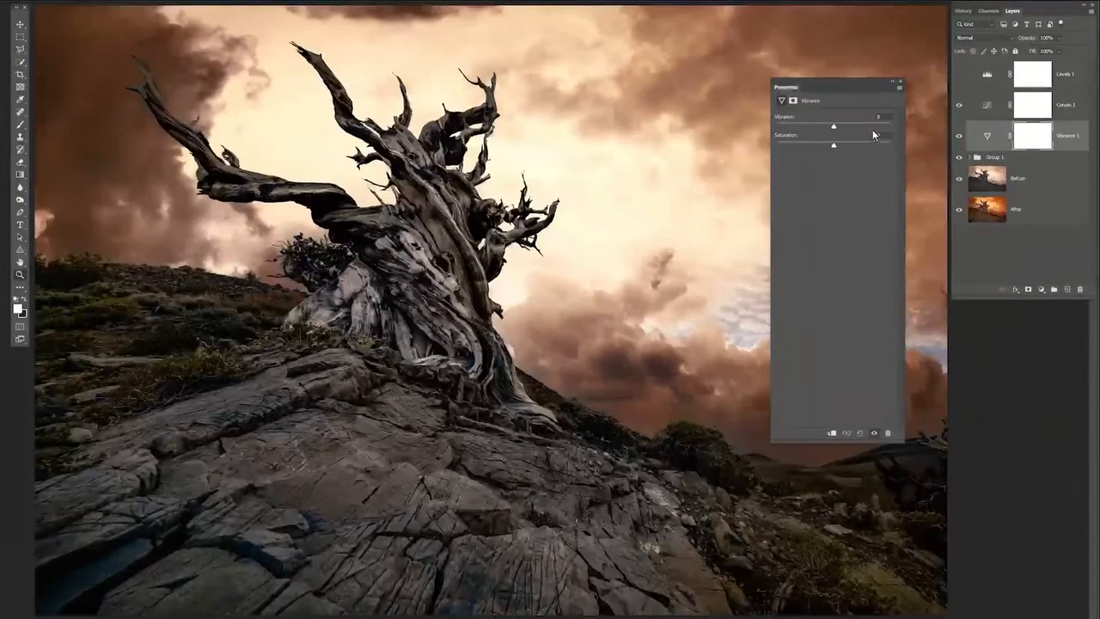
left_click(1005, 37)
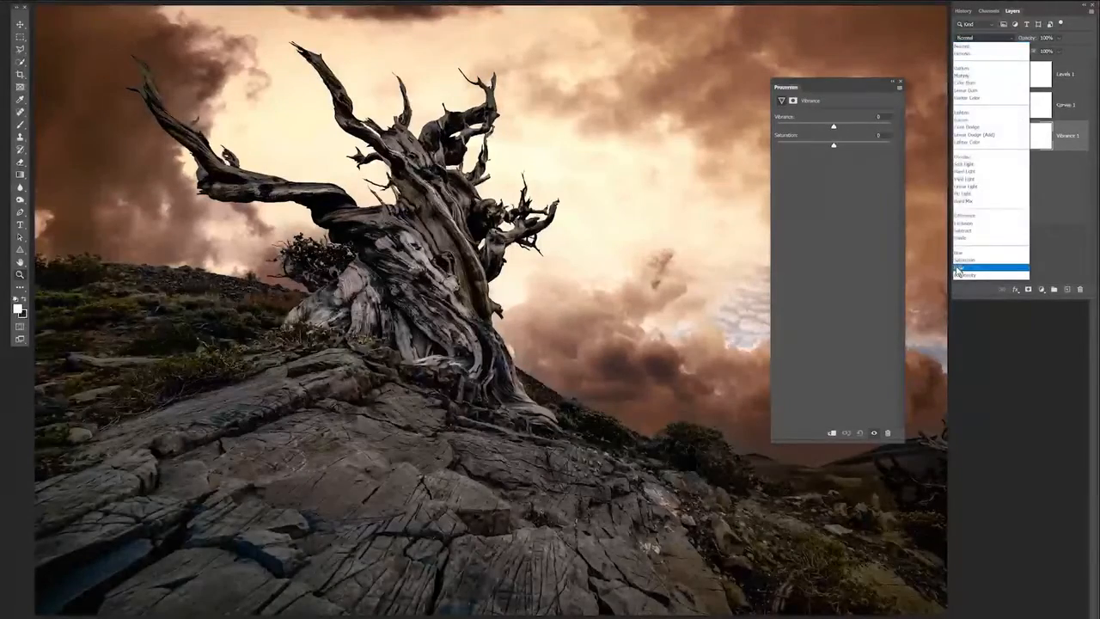
left_click(959, 267)
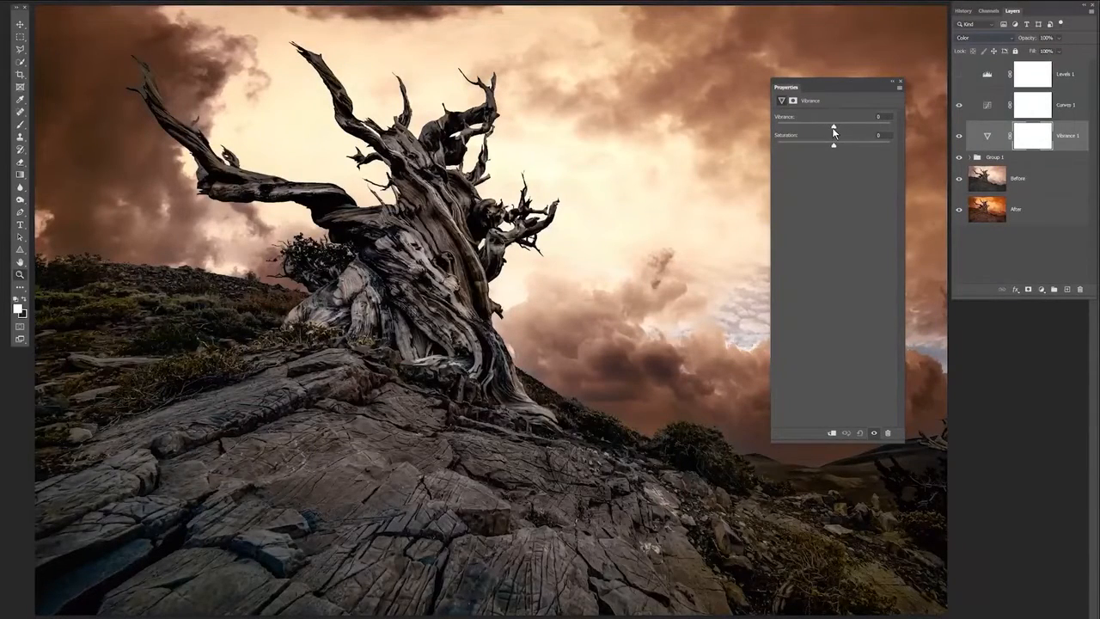
Adjust the vibrance and saturation of the whole-image Vibrance 1 layer to intensify the colors, and hide that layer
left_click_drag(864, 126, 881, 127)
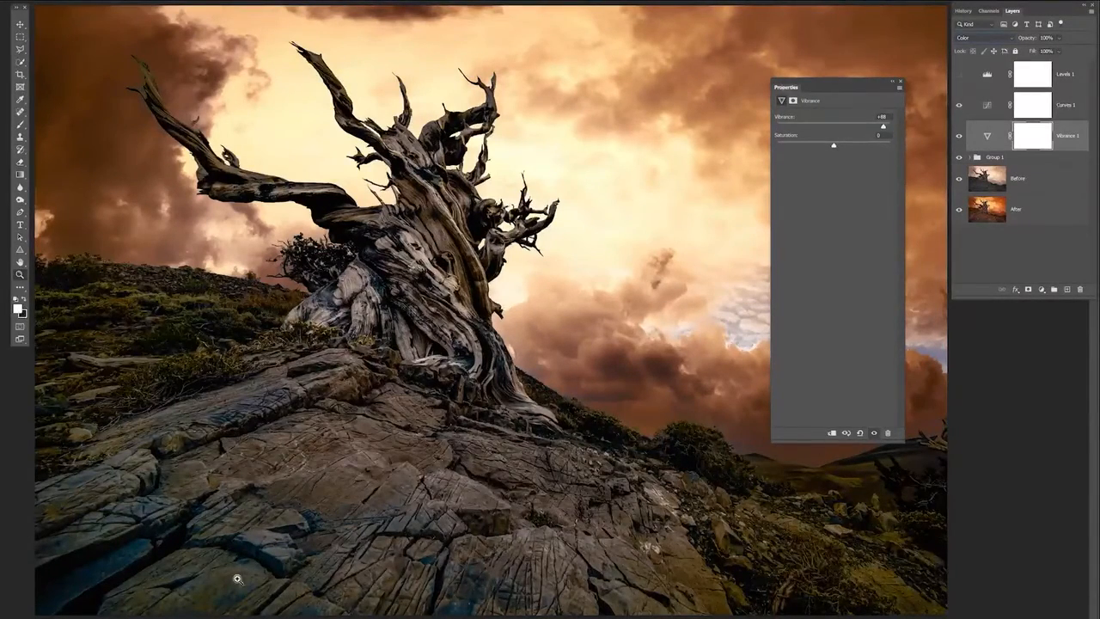
left_click_drag(882, 126, 832, 147)
left_click(901, 82)
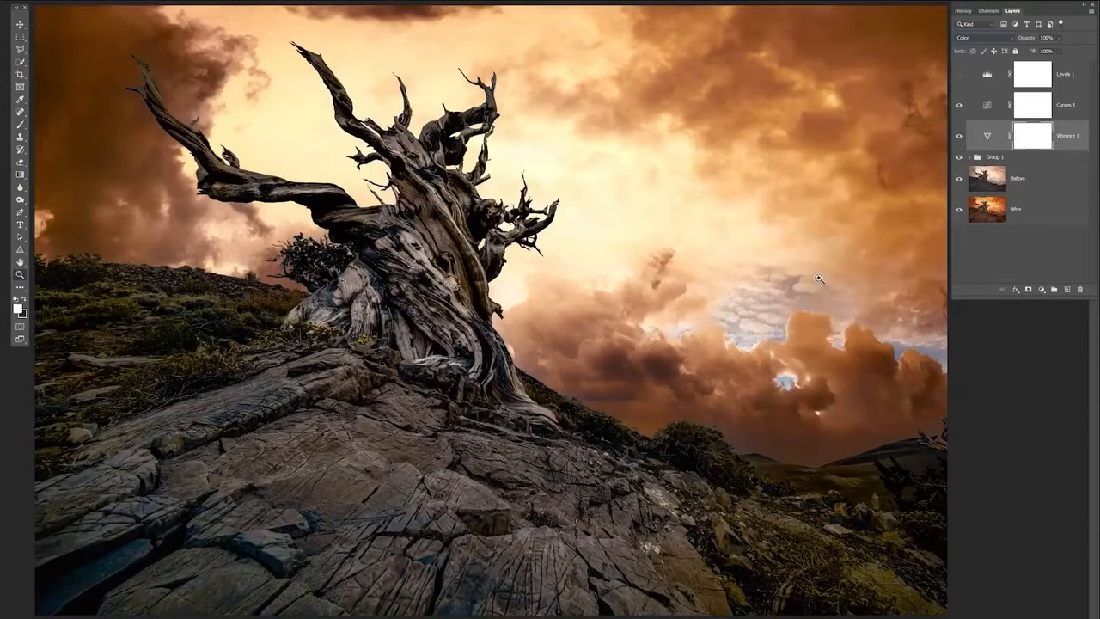
left_click(959, 136)
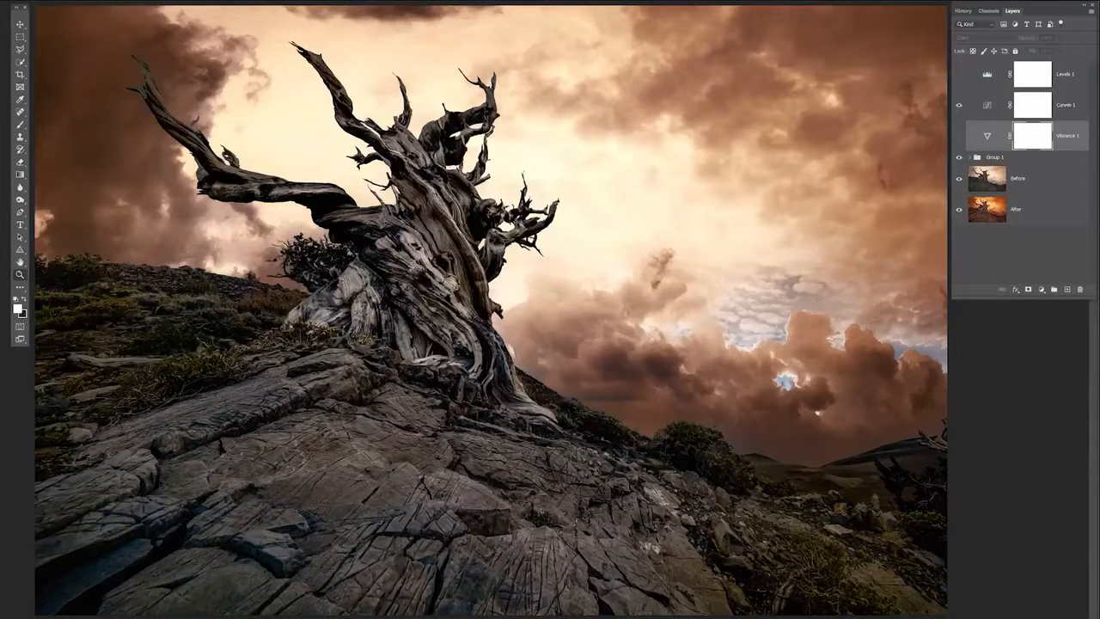
Automatically select the sky on the Before layer and add a Vibrance adjustment layer masked by that selection
left_click(1038, 184)
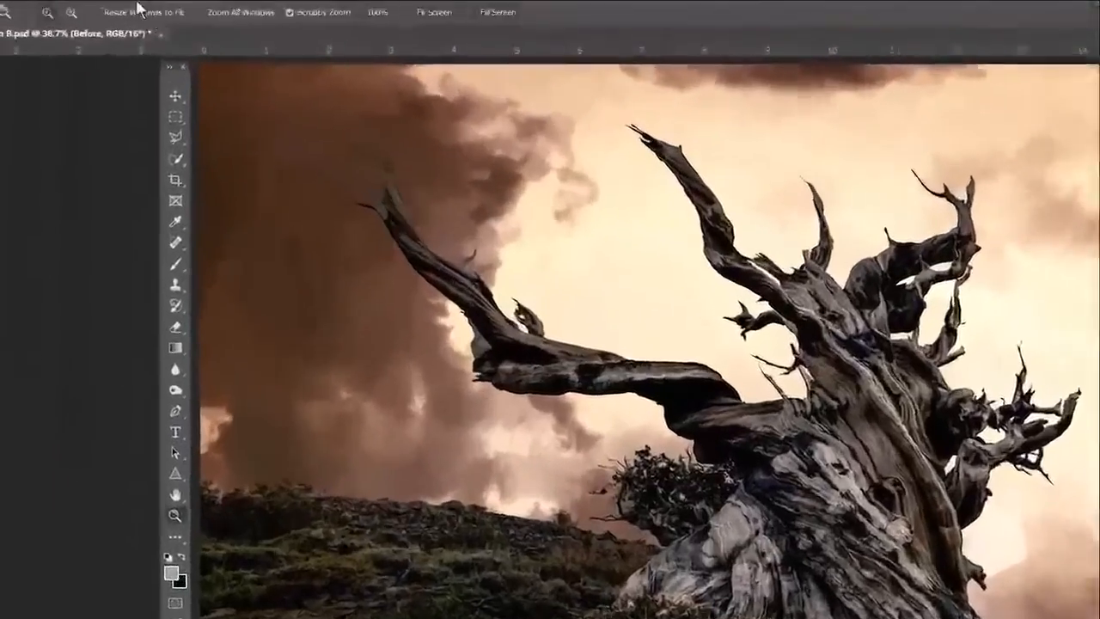
left_click(137, 0)
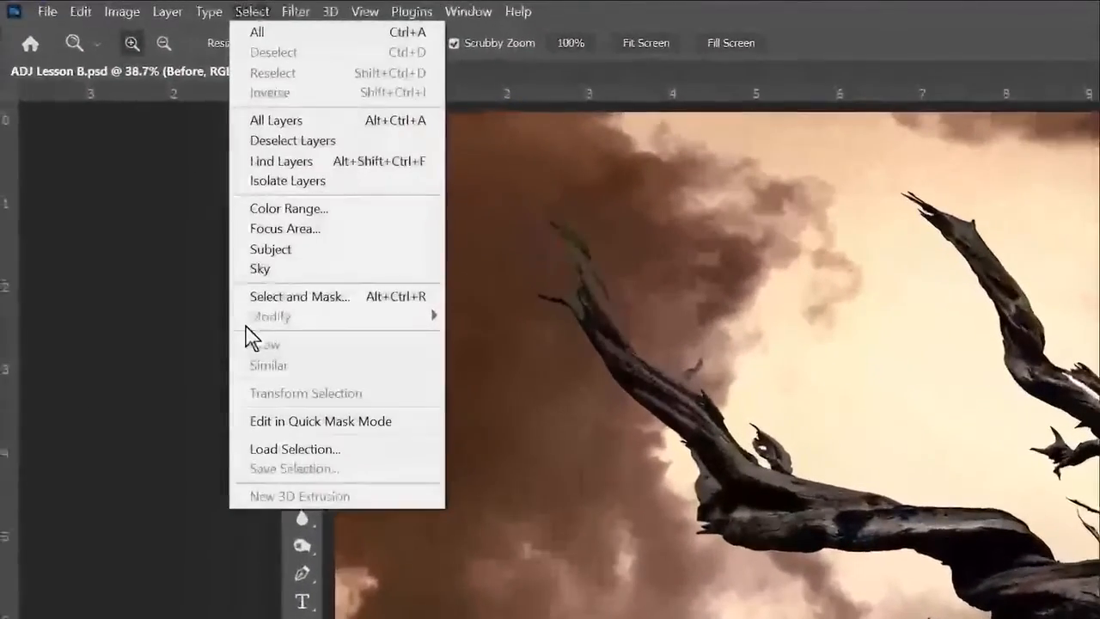
left_click(140, 184)
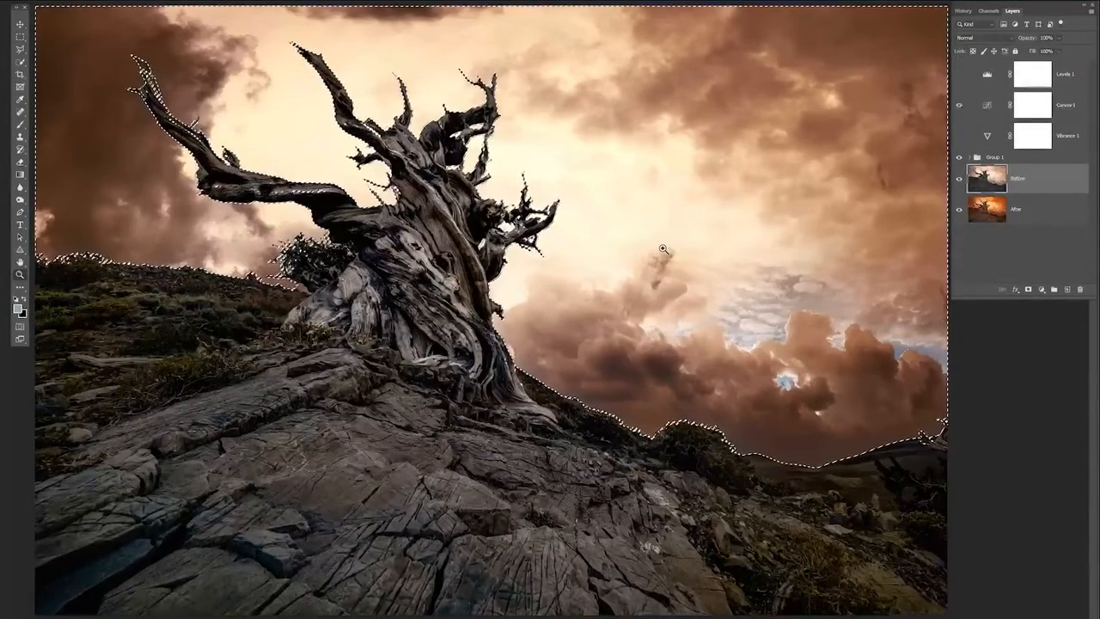
left_click(1041, 289)
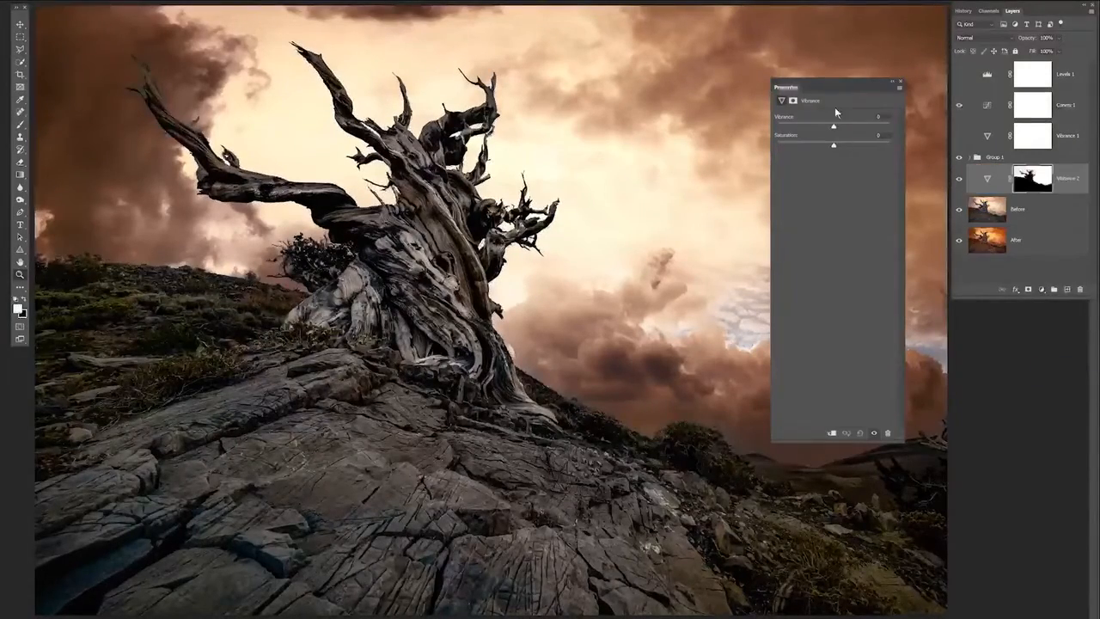
Set the sky-masked Vibrance 2 layer to vibrance +48 and saturation +47
left_click_drag(844, 82, 656, 79)
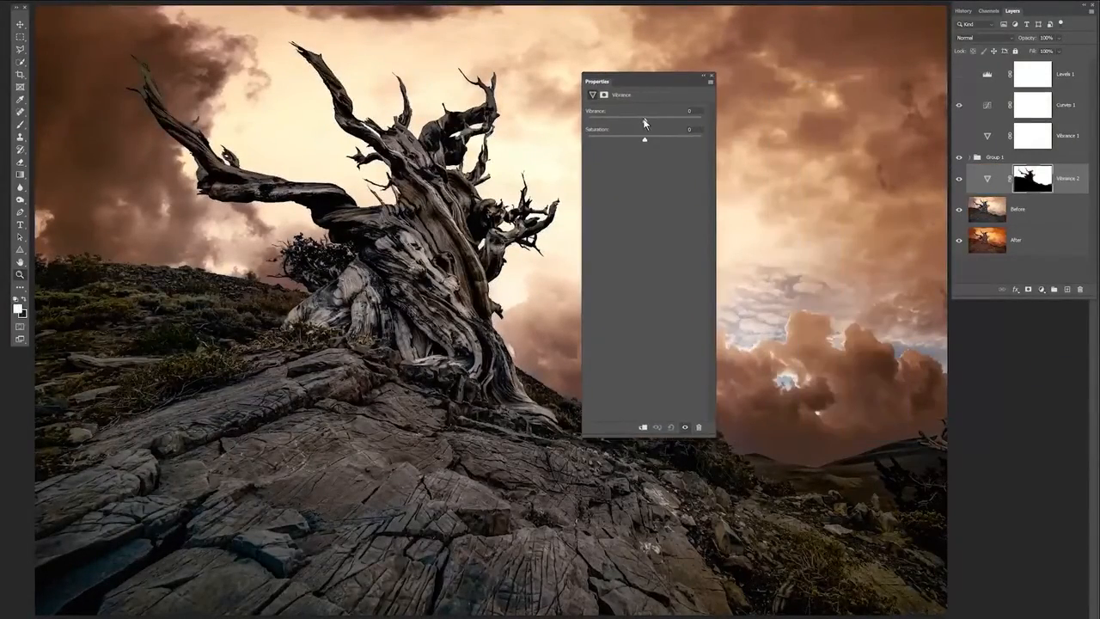
left_click_drag(651, 120, 687, 124)
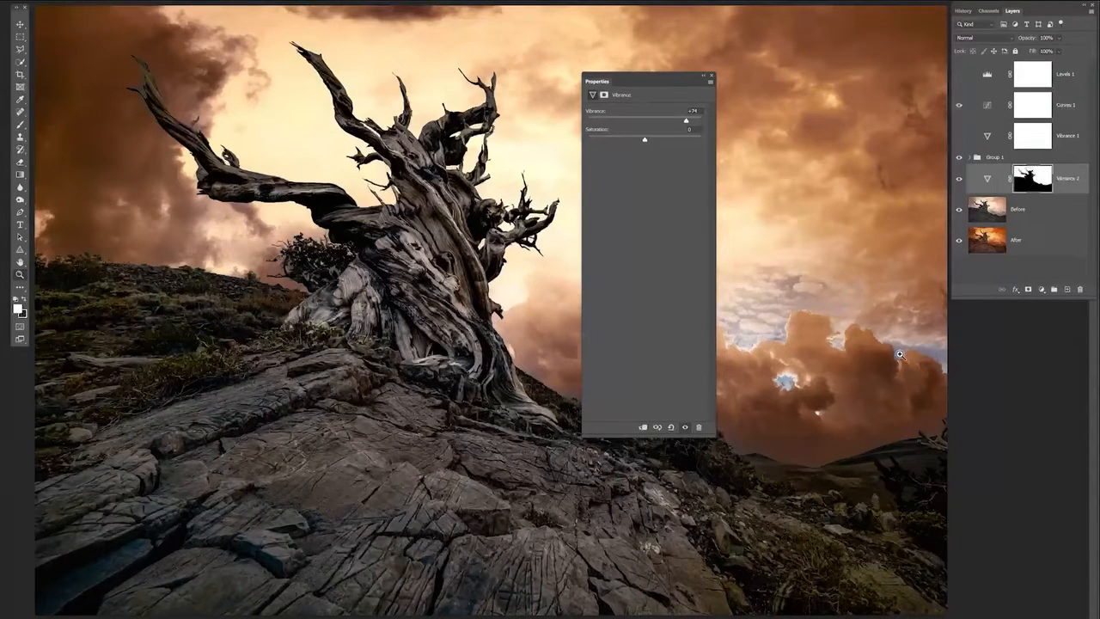
left_click_drag(643, 138, 660, 142)
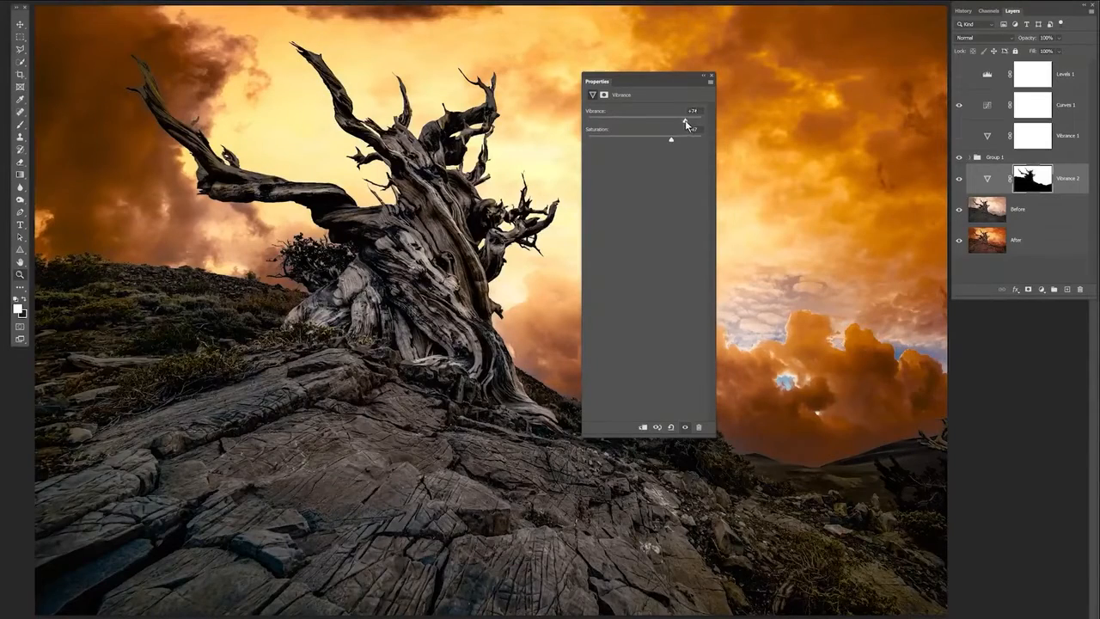
left_click_drag(687, 123, 673, 124)
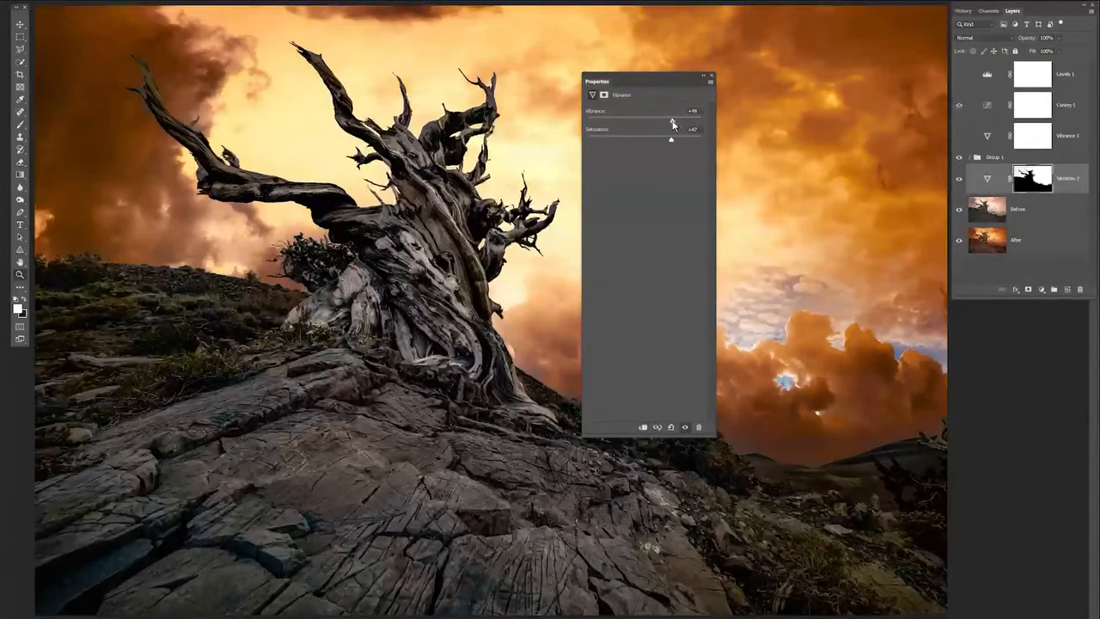
left_click(711, 78)
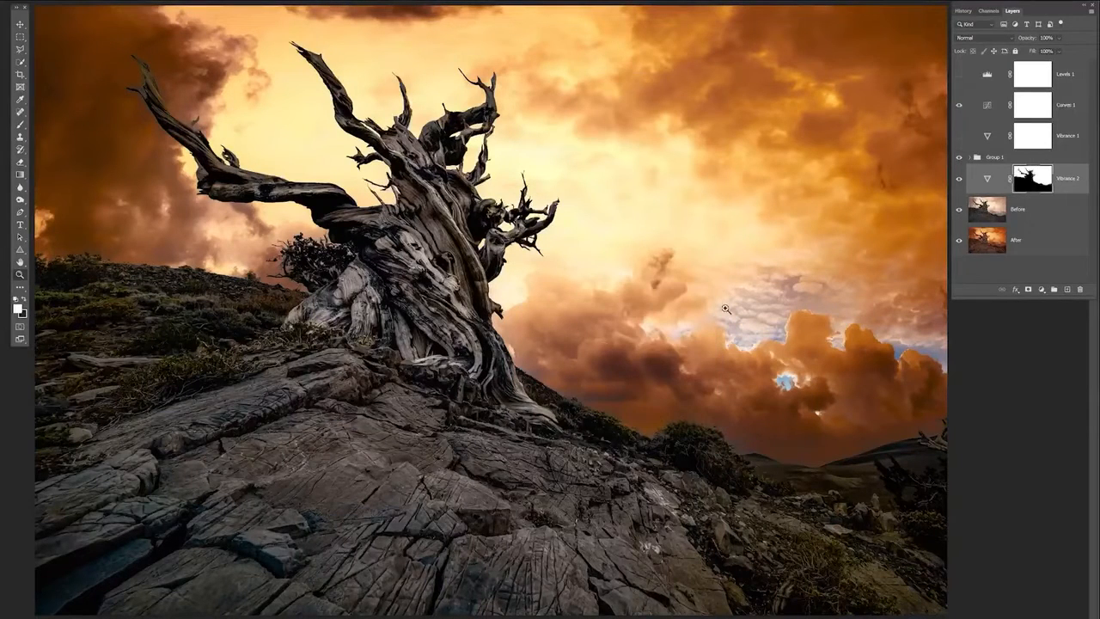
Reduce the Vibrance 2 layer's opacity to about 51%
left_click(1060, 39)
left_click_drag(1067, 53, 1047, 52)
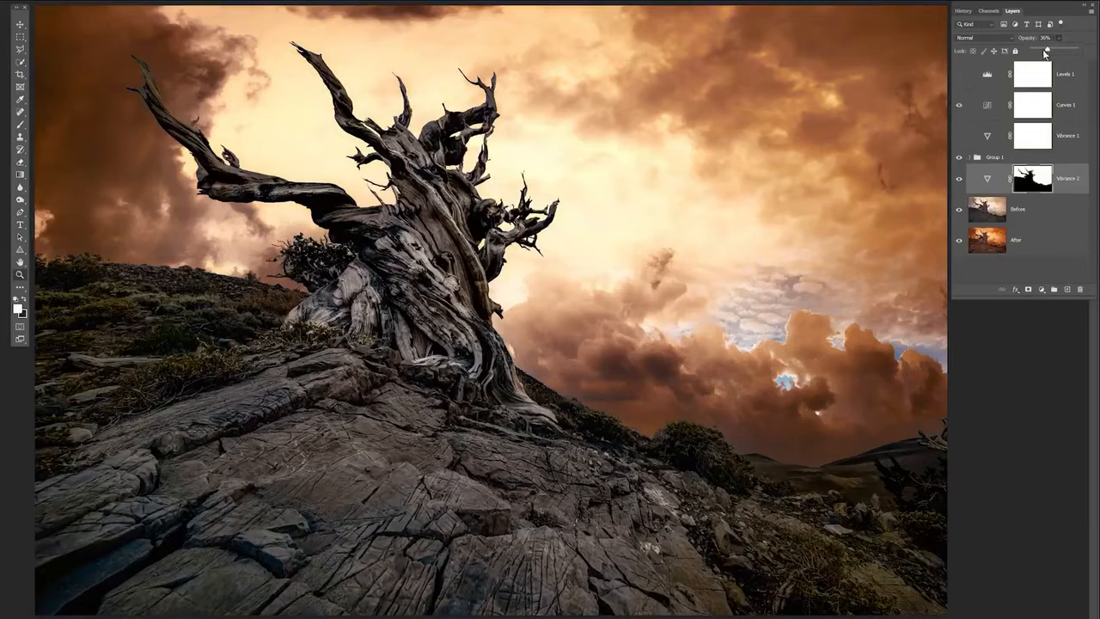
left_click_drag(1054, 49, 1045, 49)
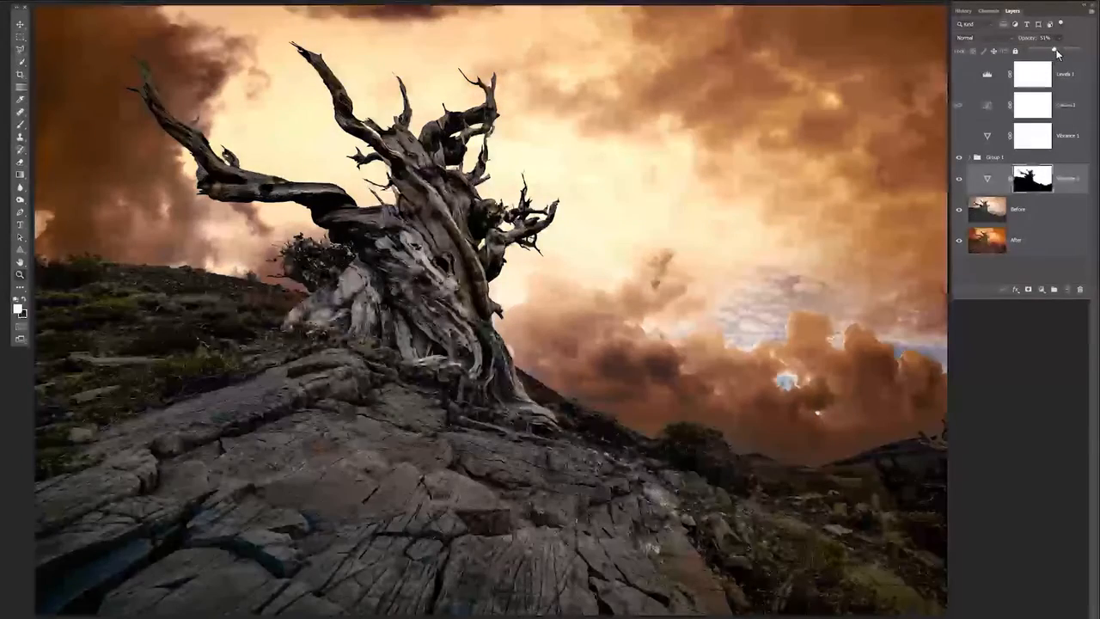
Add a Hue/Saturation adjustment layer above the Before layer, masked to the tree and ground by an inverted sky selection
left_click(1036, 211)
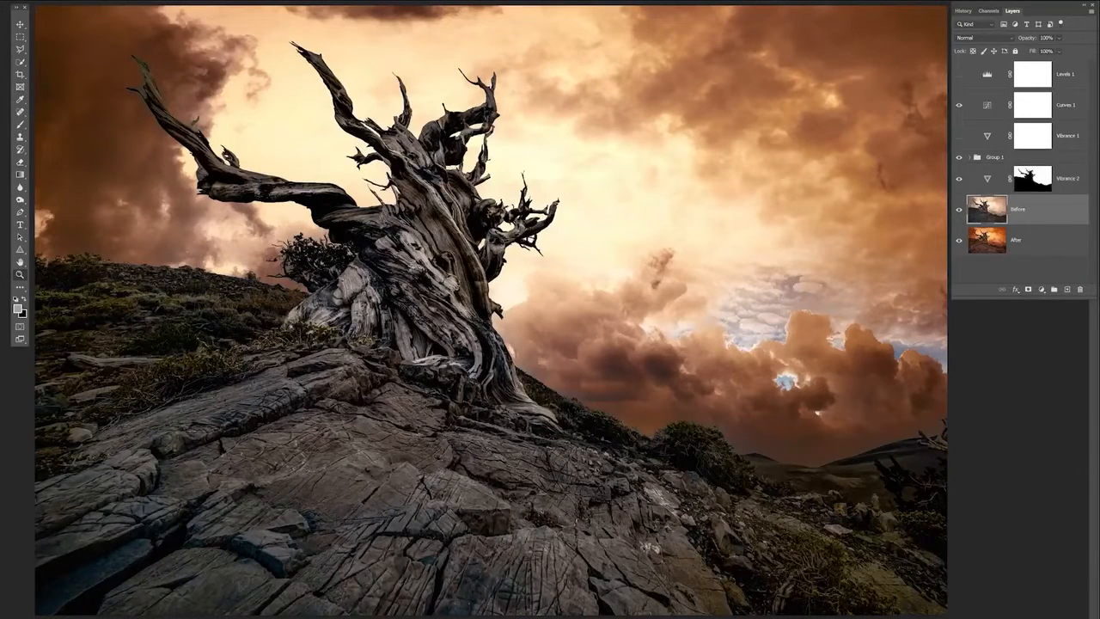
left_click(3, 1)
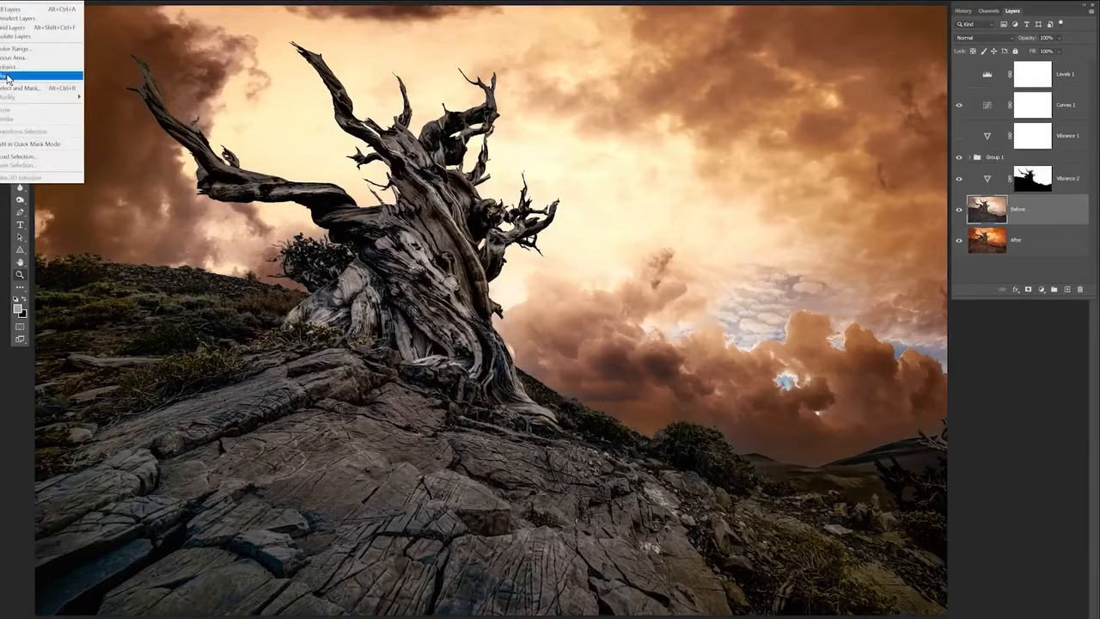
left_click(7, 75)
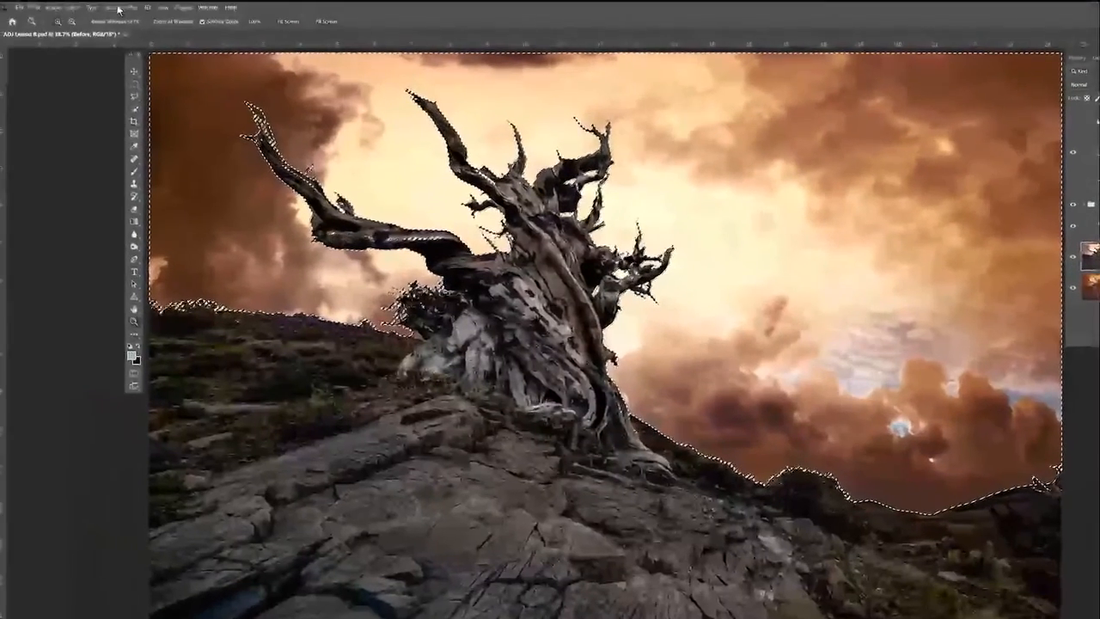
left_click(118, 9)
left_click(129, 48)
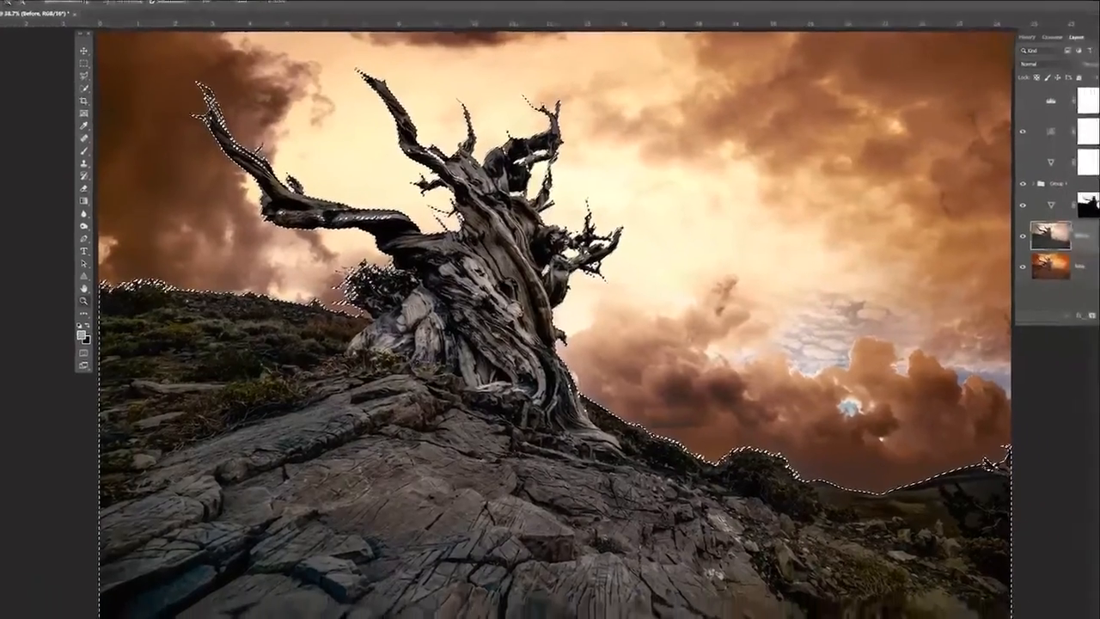
left_click(1056, 297)
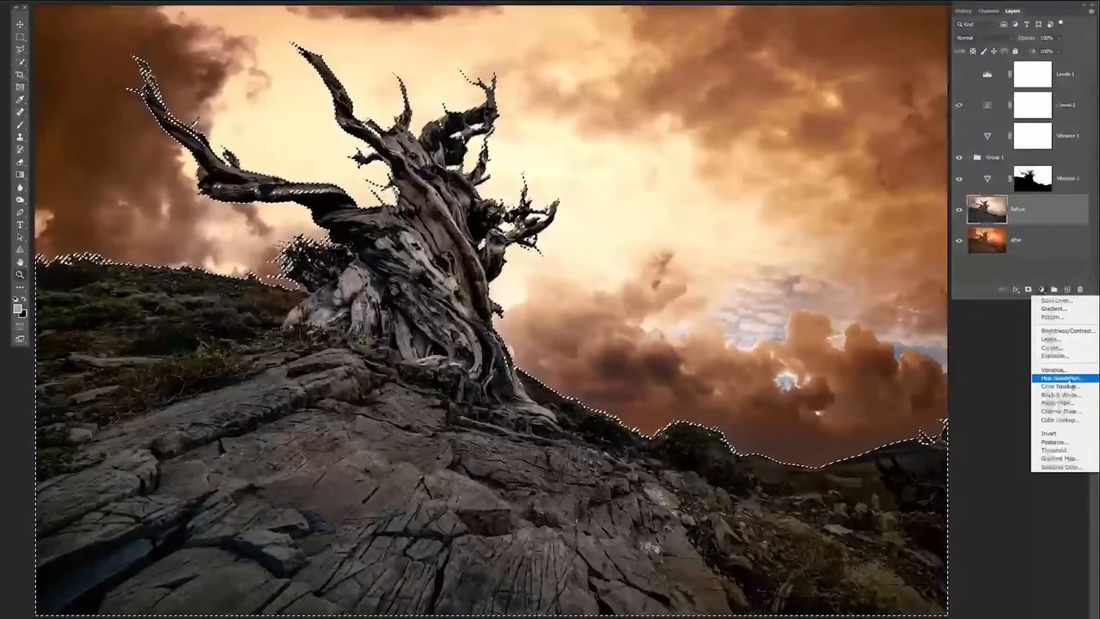
left_click(1062, 379)
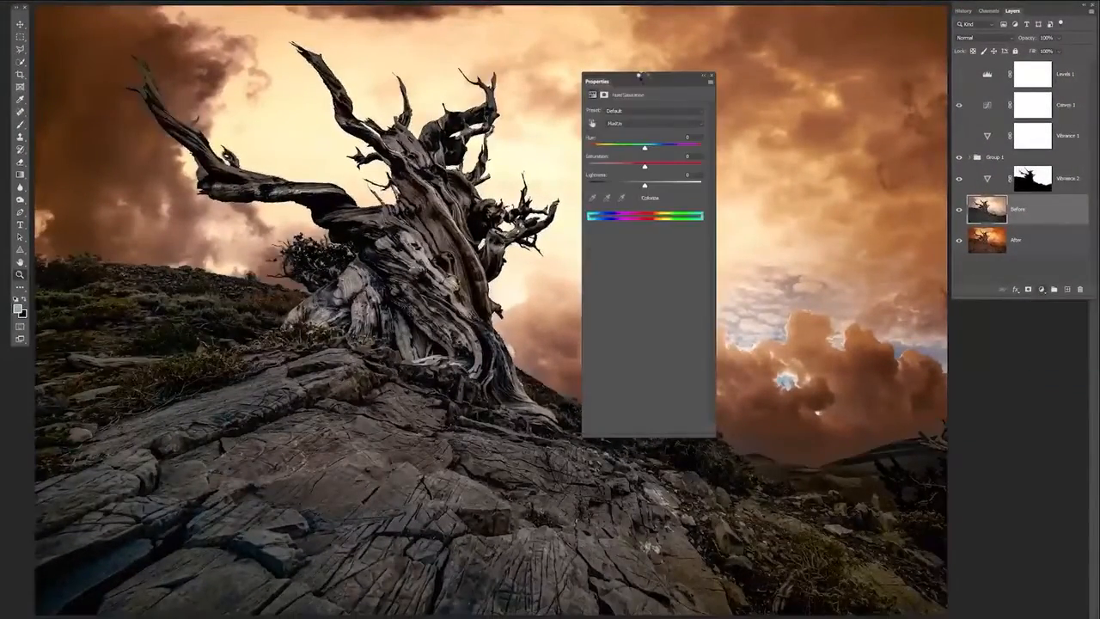
Set the overall saturation of the foreground-masked Hue/Saturation layer to about +30
left_click_drag(642, 74, 804, 64)
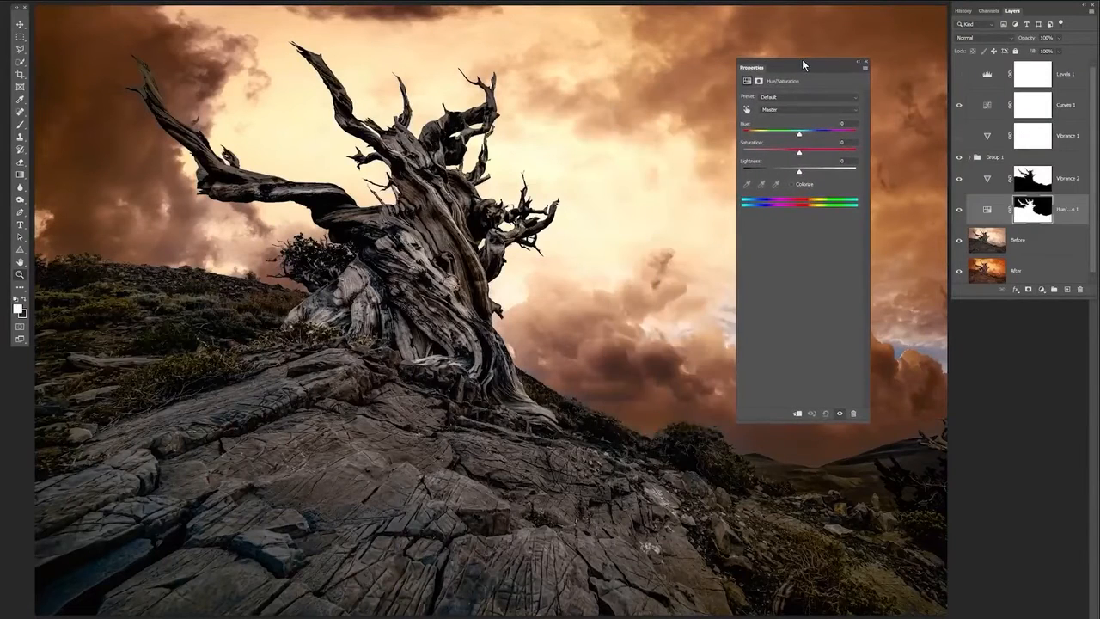
mouse_move(799, 154)
left_mouse_down()
mouse_move(822, 159)
mouse_move(799, 160)
left_mouse_up()
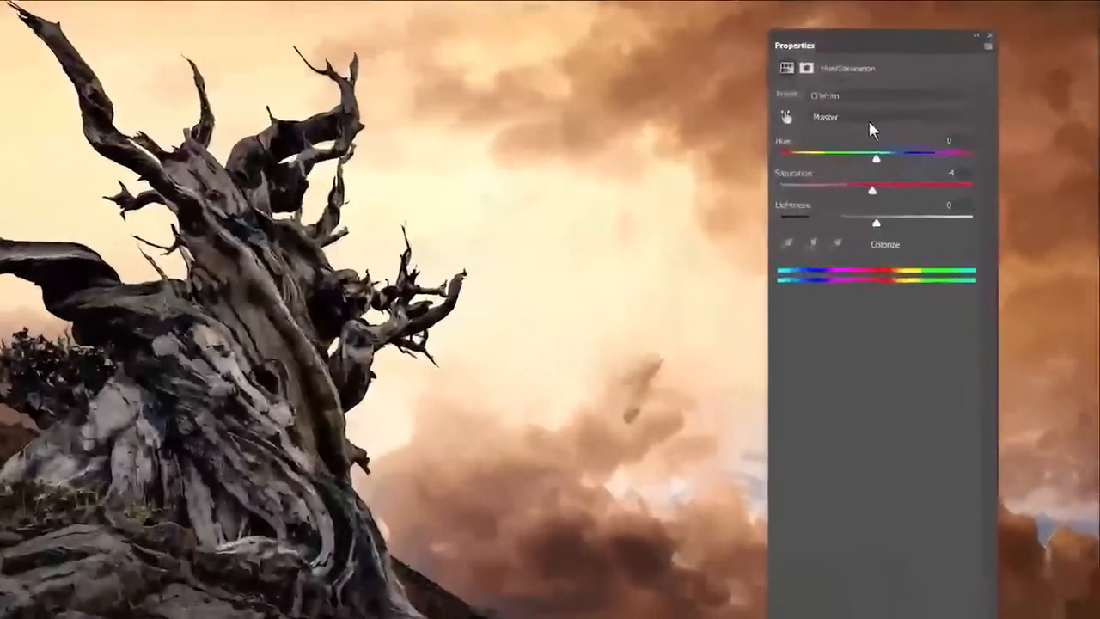
left_click(794, 110)
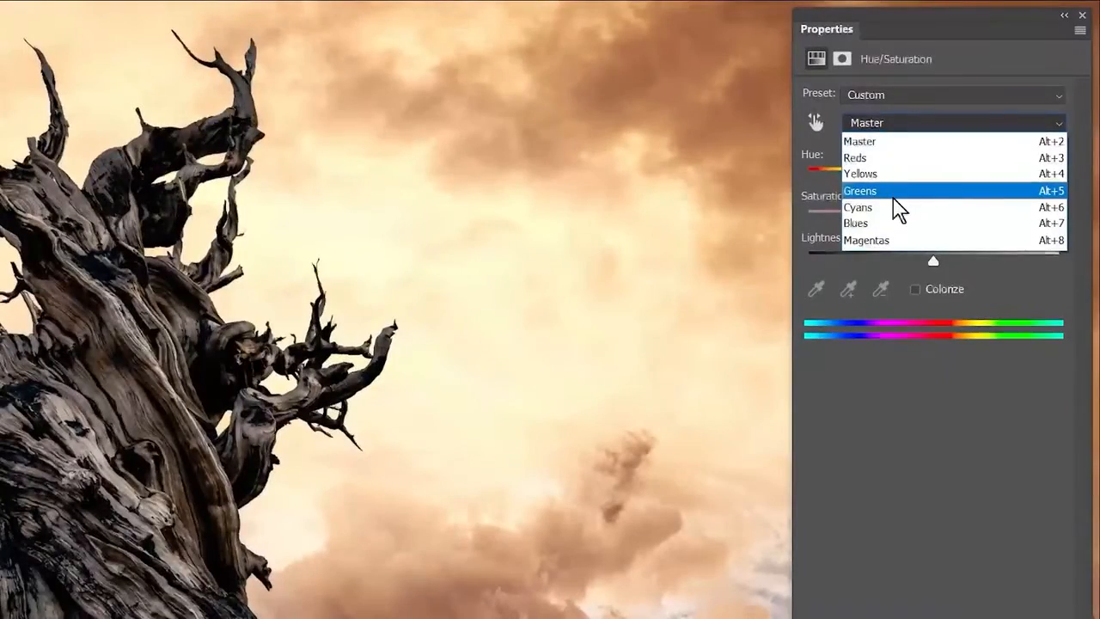
left_click(986, 281)
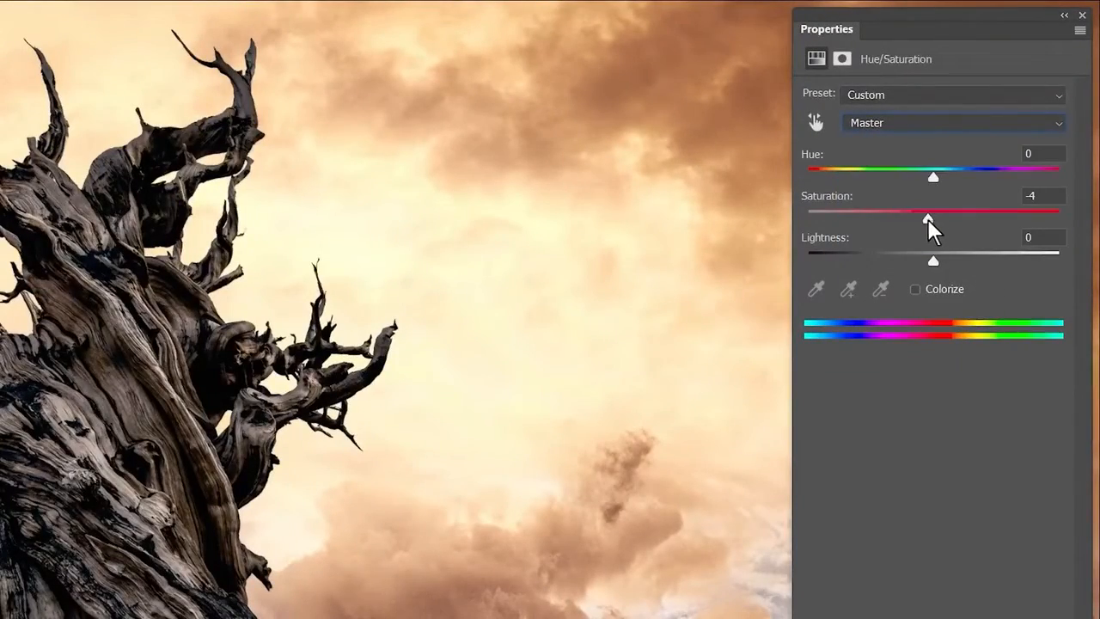
left_click_drag(928, 217, 978, 217)
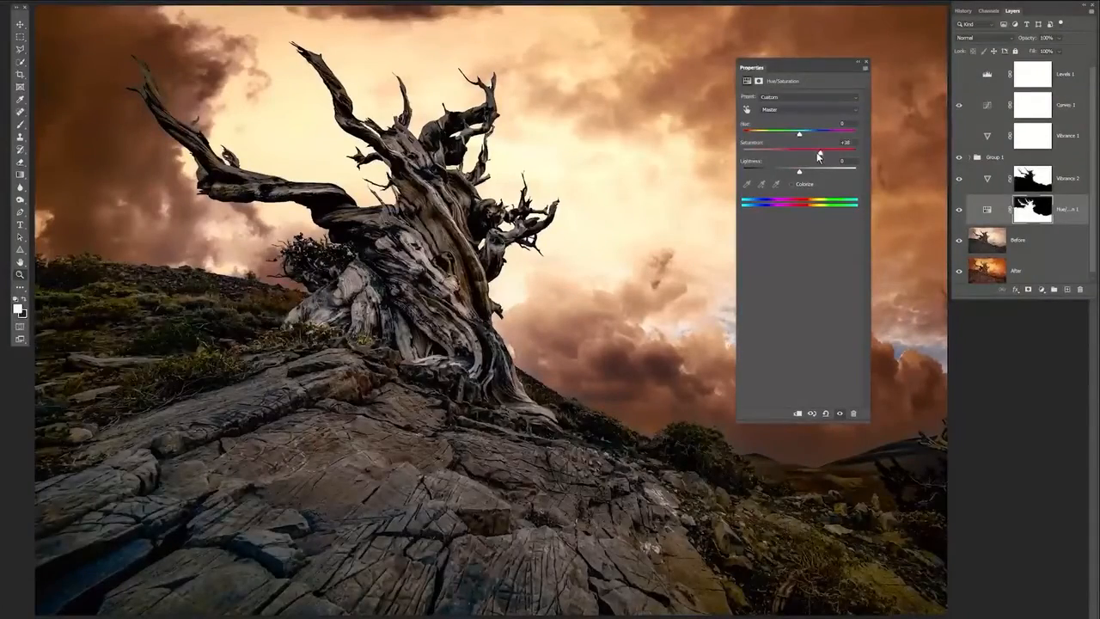
left_click_drag(821, 151, 816, 156)
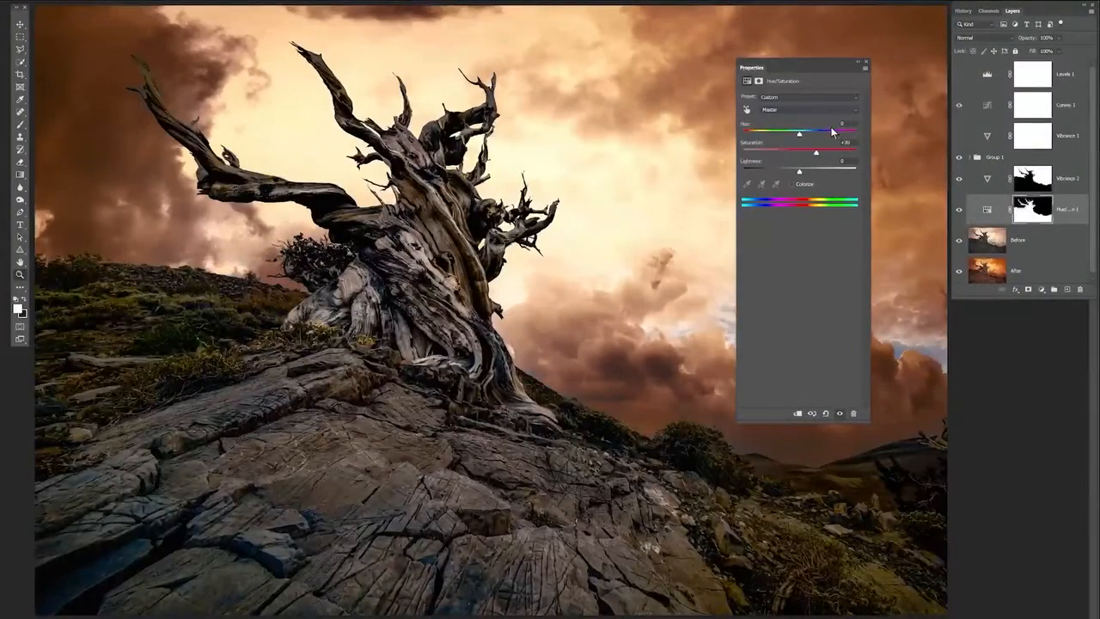
On the foreground Hue/Saturation layer, lower the Blues saturation to about -66 and the Cyans saturation to about -39
left_click(779, 110)
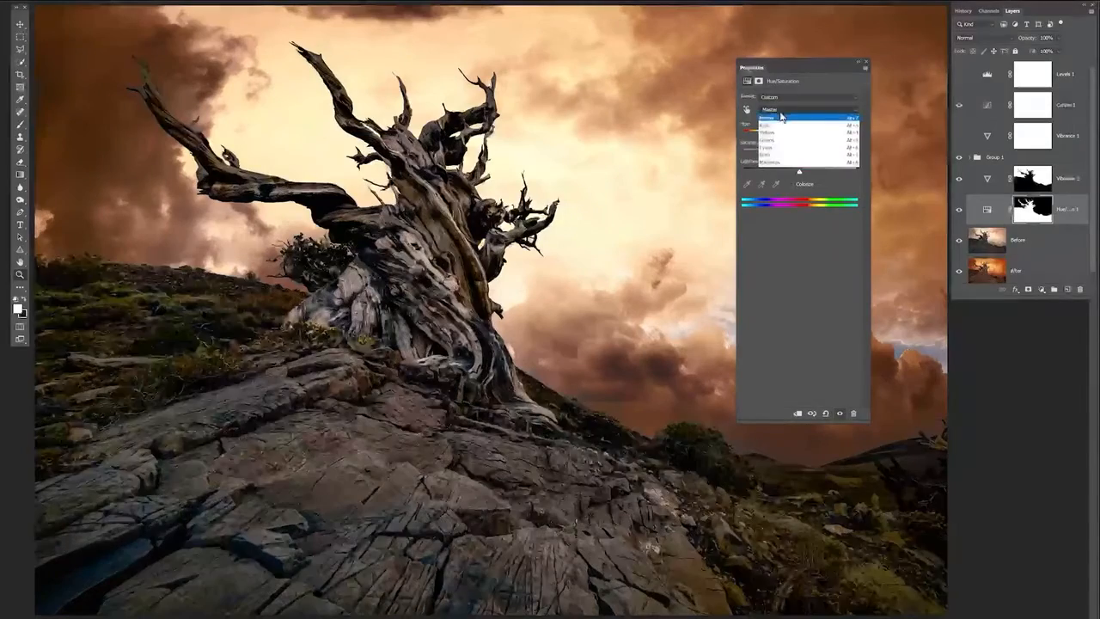
left_click(770, 161)
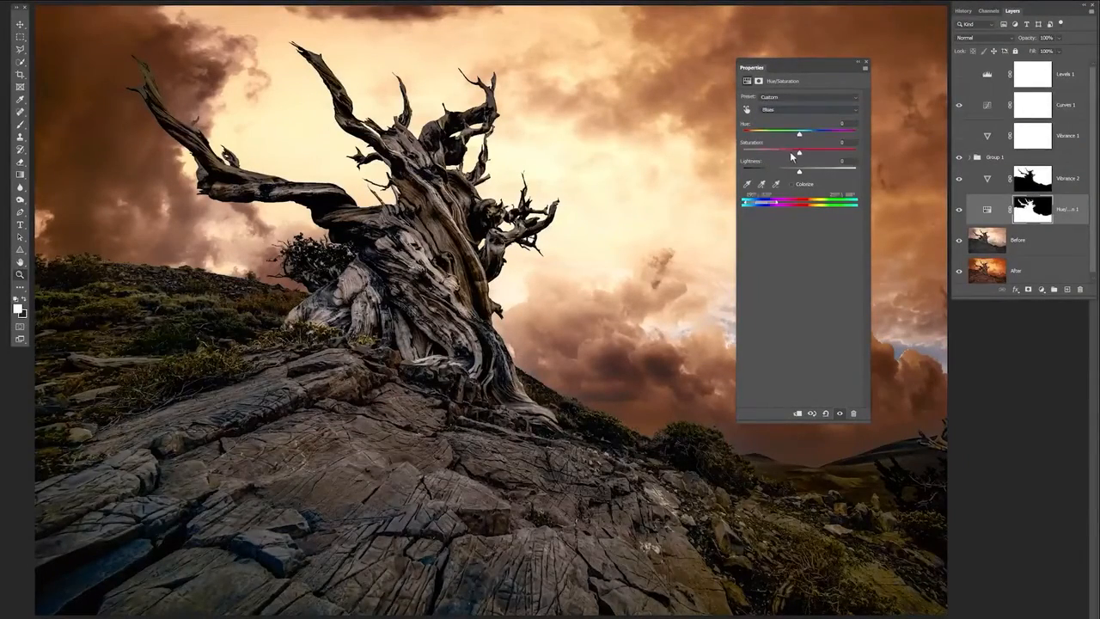
left_click_drag(791, 152, 762, 152)
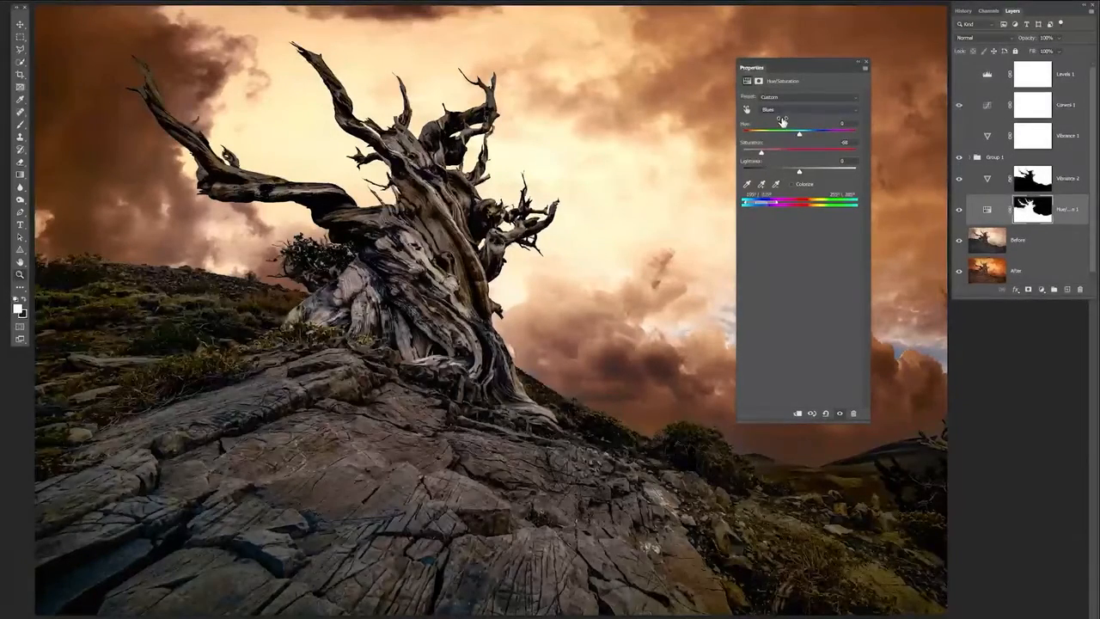
left_click(784, 111)
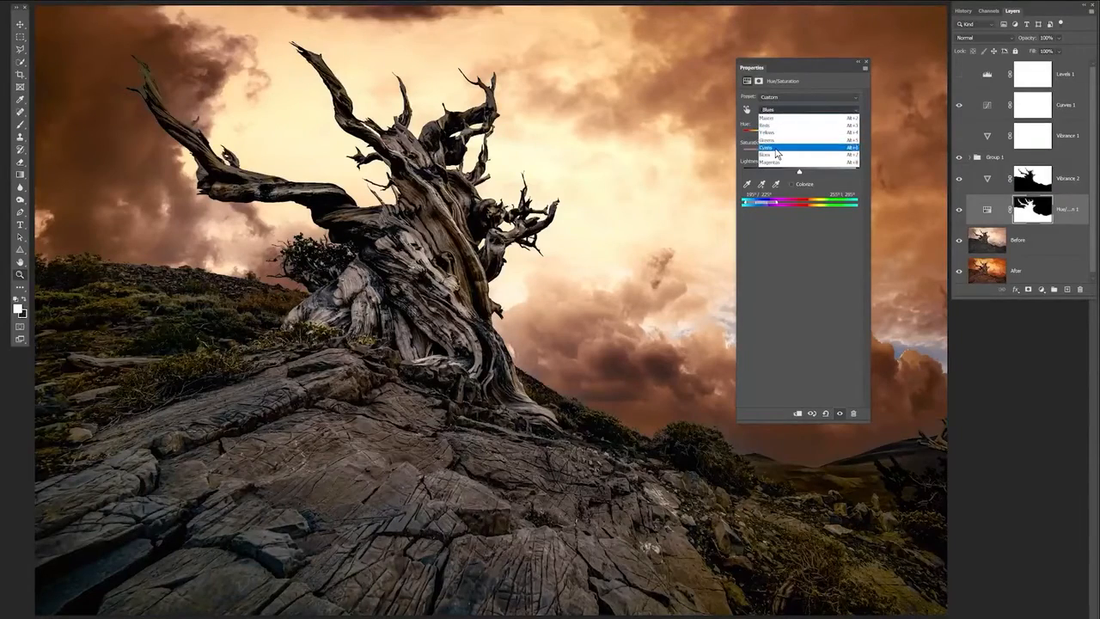
left_click(776, 150)
left_click_drag(798, 153, 777, 153)
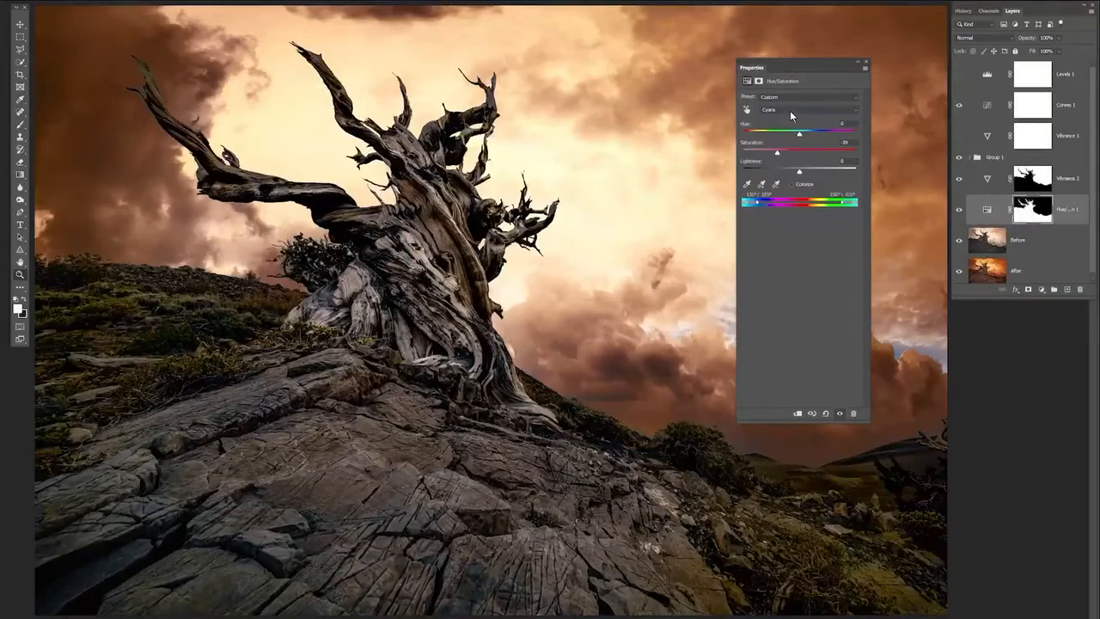
Use the on-image adjustment tool on the rock and tree trunk to set the Yellows saturation to about +15
left_click(790, 110)
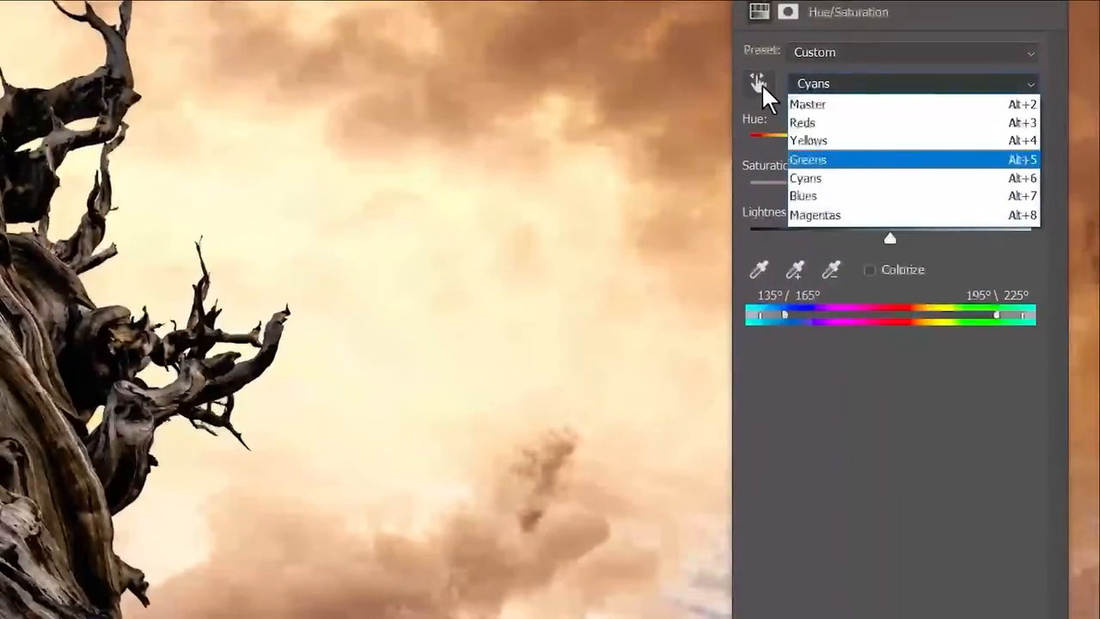
left_click(760, 80)
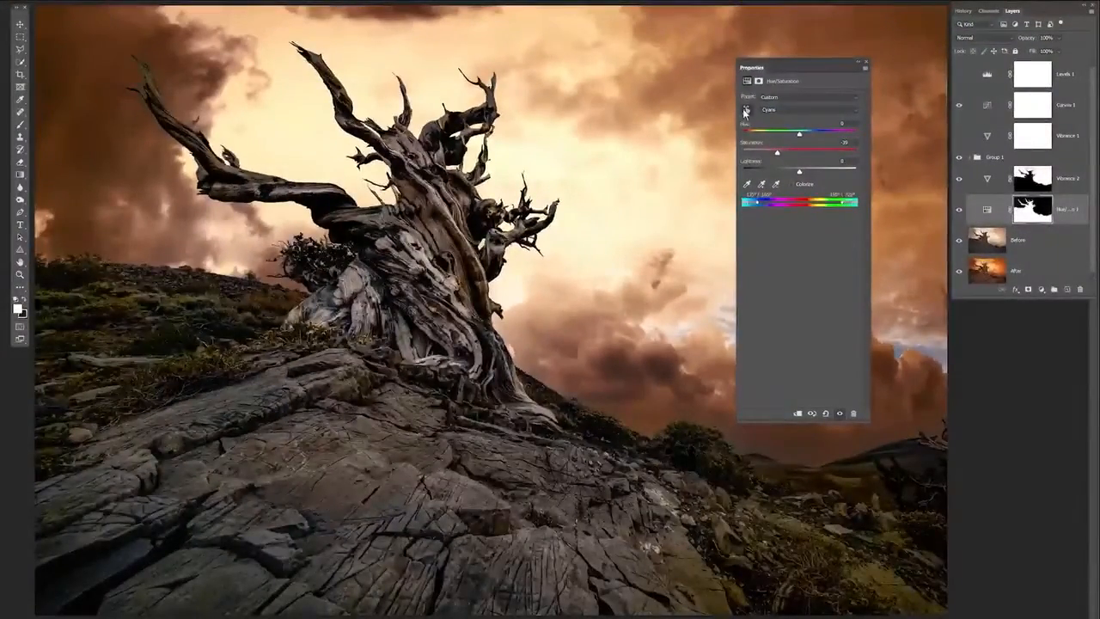
left_click(312, 518)
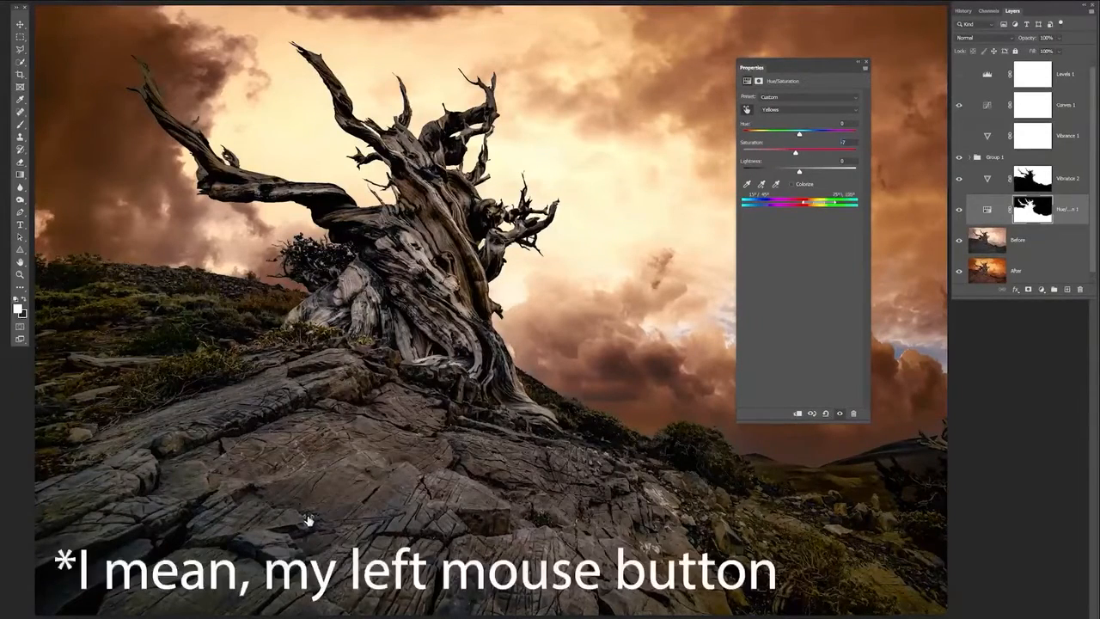
left_click_drag(312, 518, 282, 520)
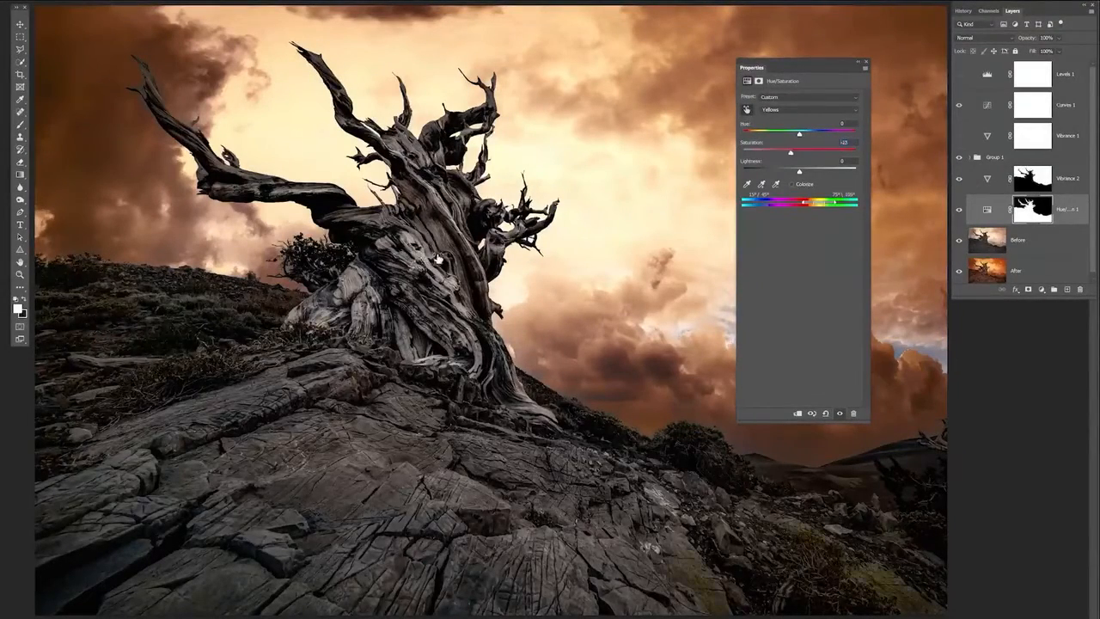
left_click_drag(438, 258, 454, 257)
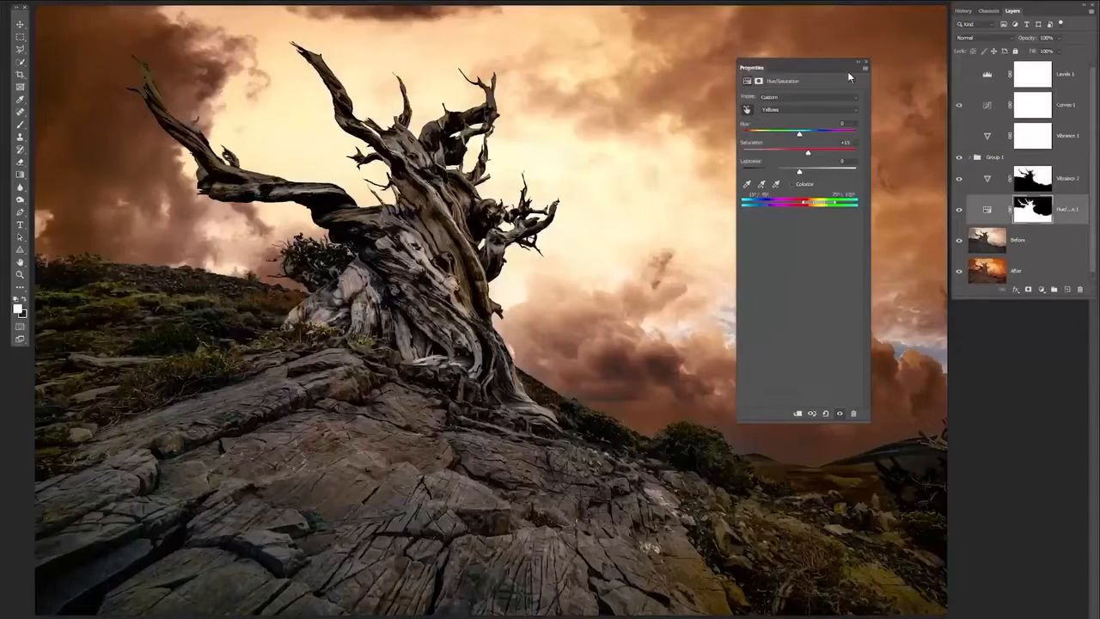
left_click(866, 61)
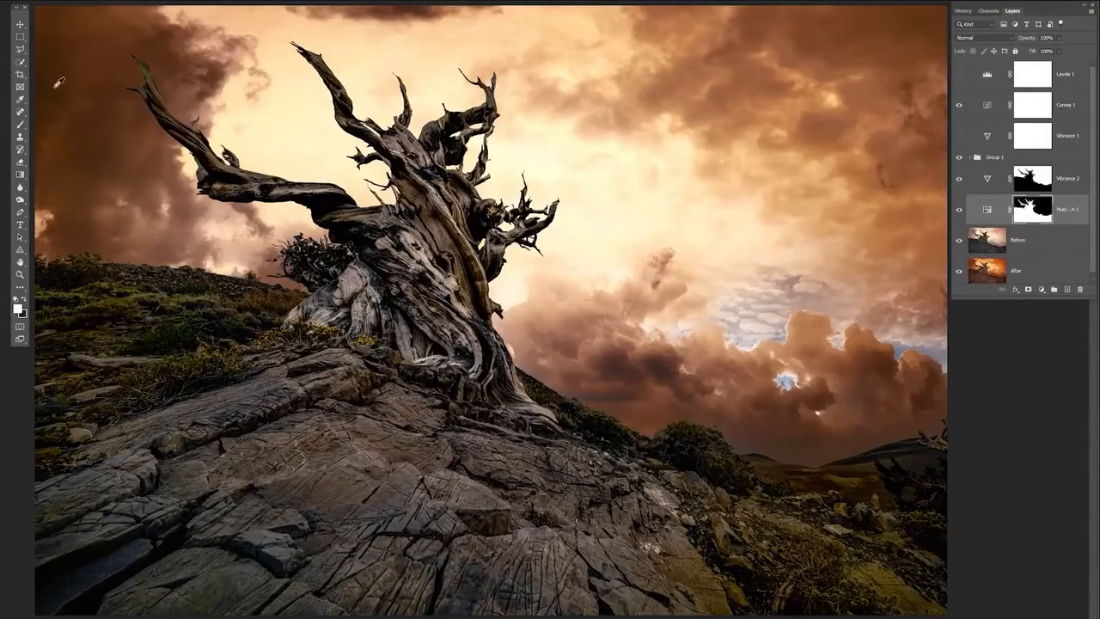
Outline the large rock slab beneath the tree with a Polygonal Lasso selection extending to the lower image edge
left_click(20, 50)
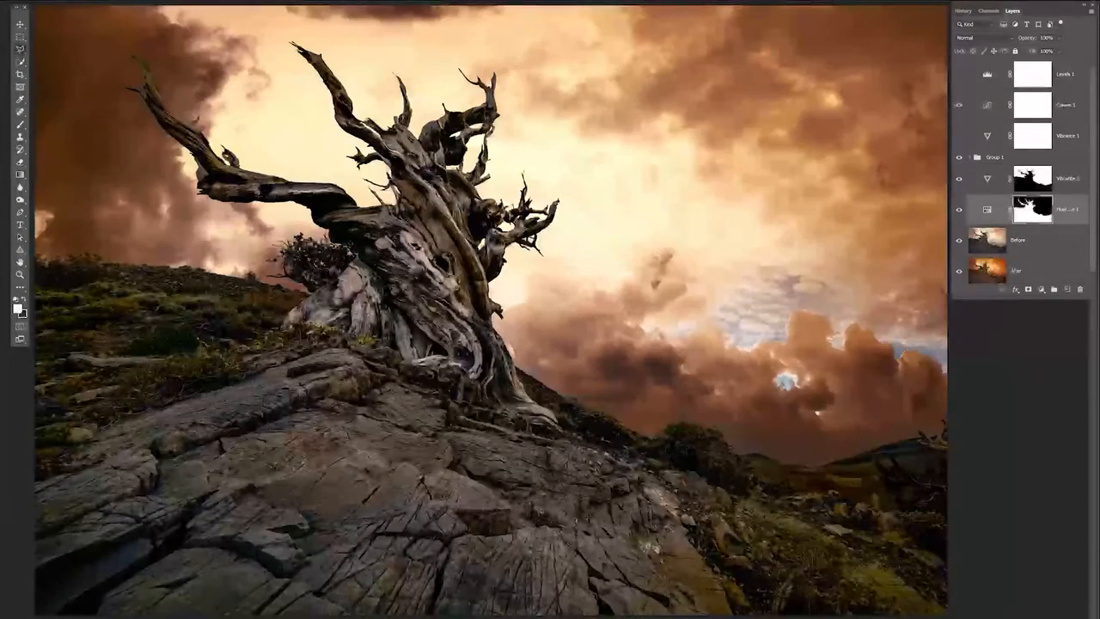
left_click(0, 496)
left_click(352, 348)
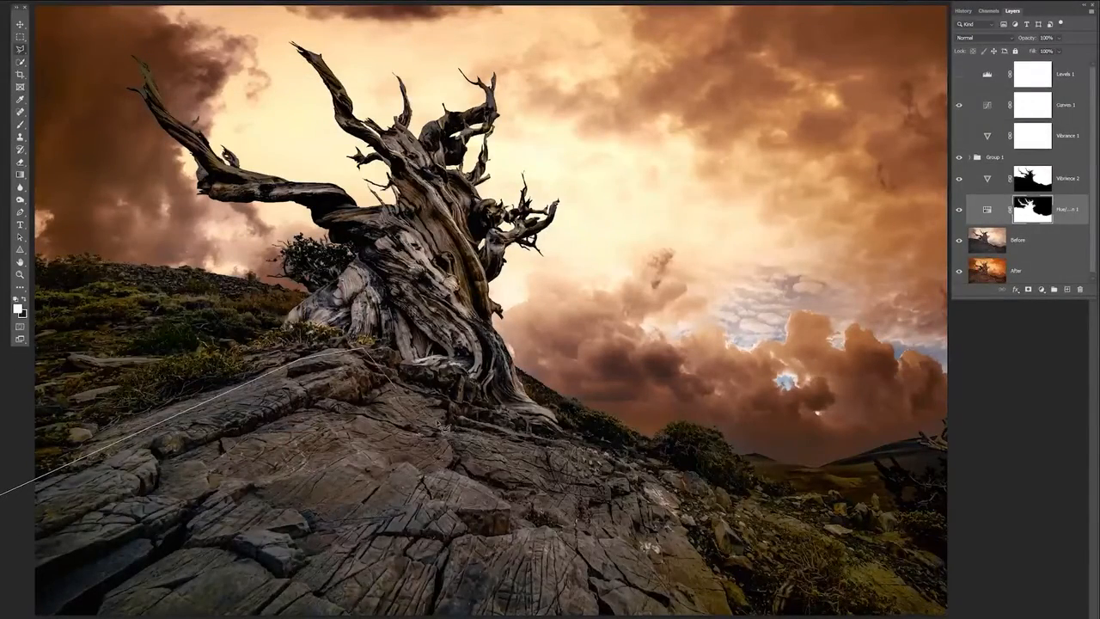
left_click(705, 474)
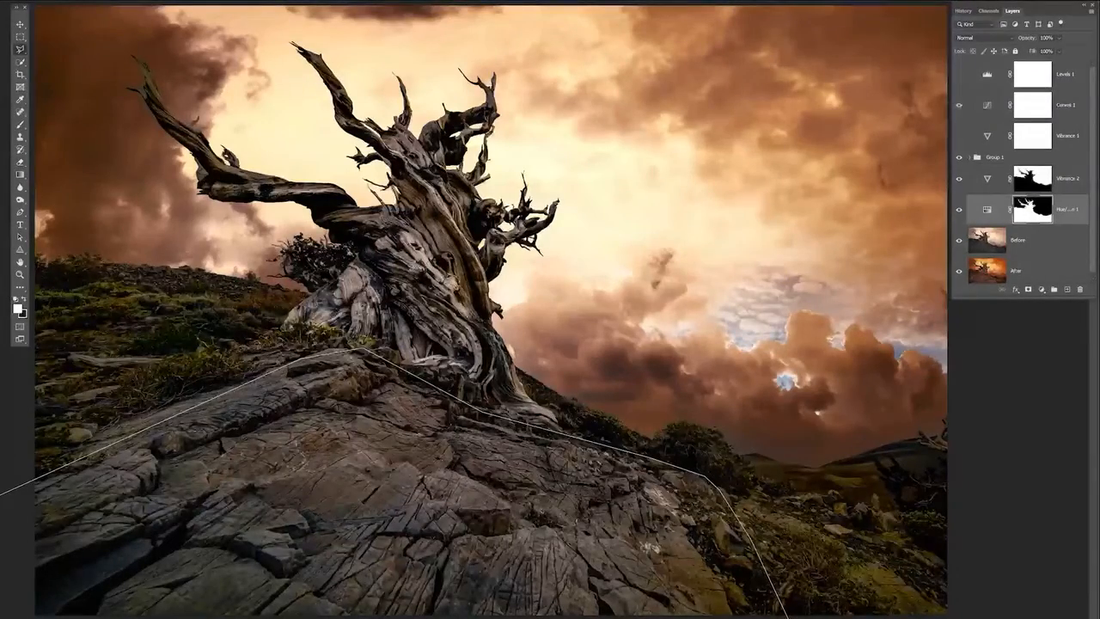
left_click(783, 612)
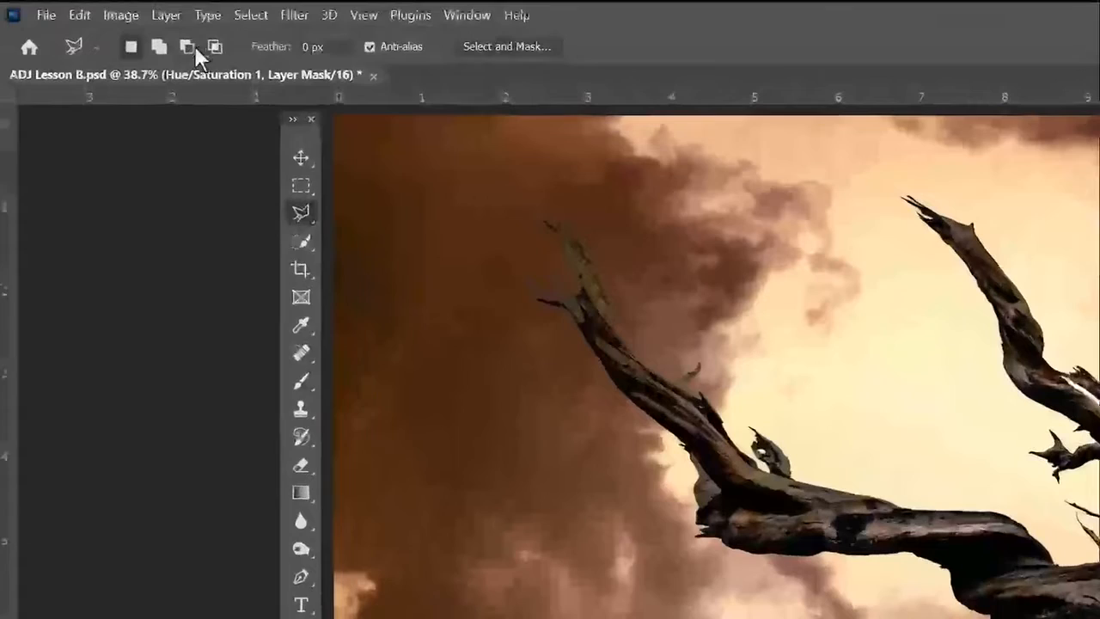
Feather the rock selection by 50 pixels
left_click(251, 14)
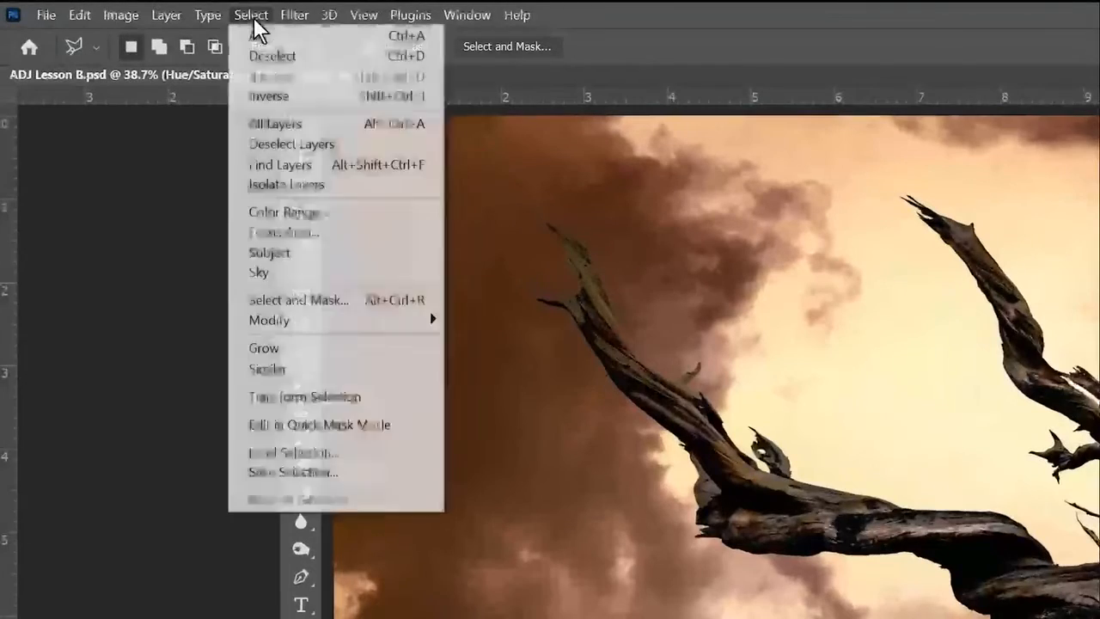
mouse_move(290, 323)
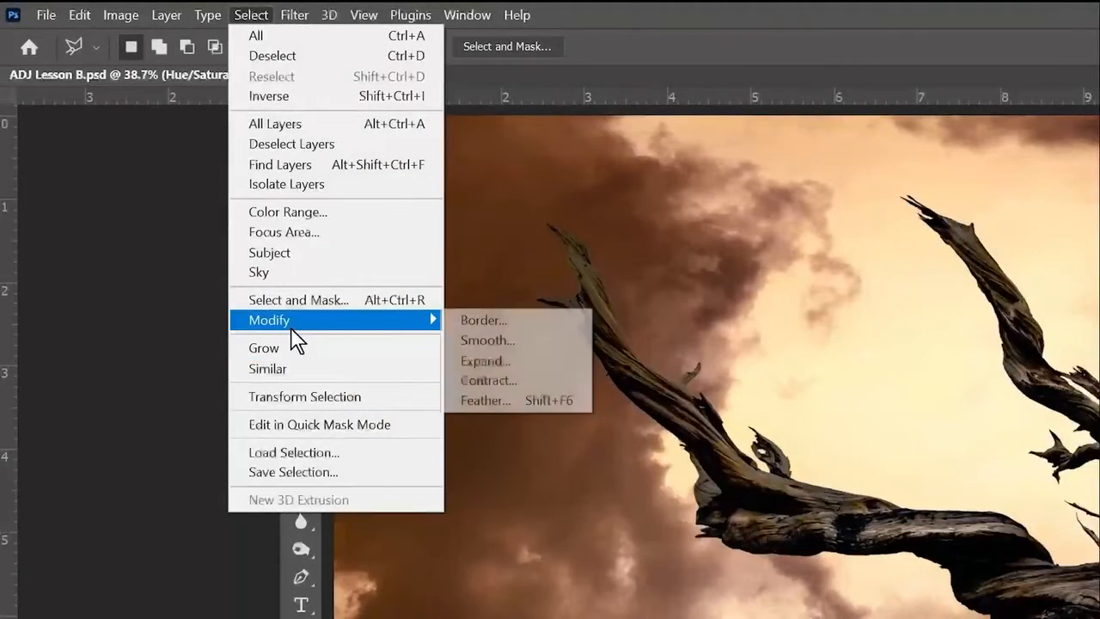
left_click(471, 399)
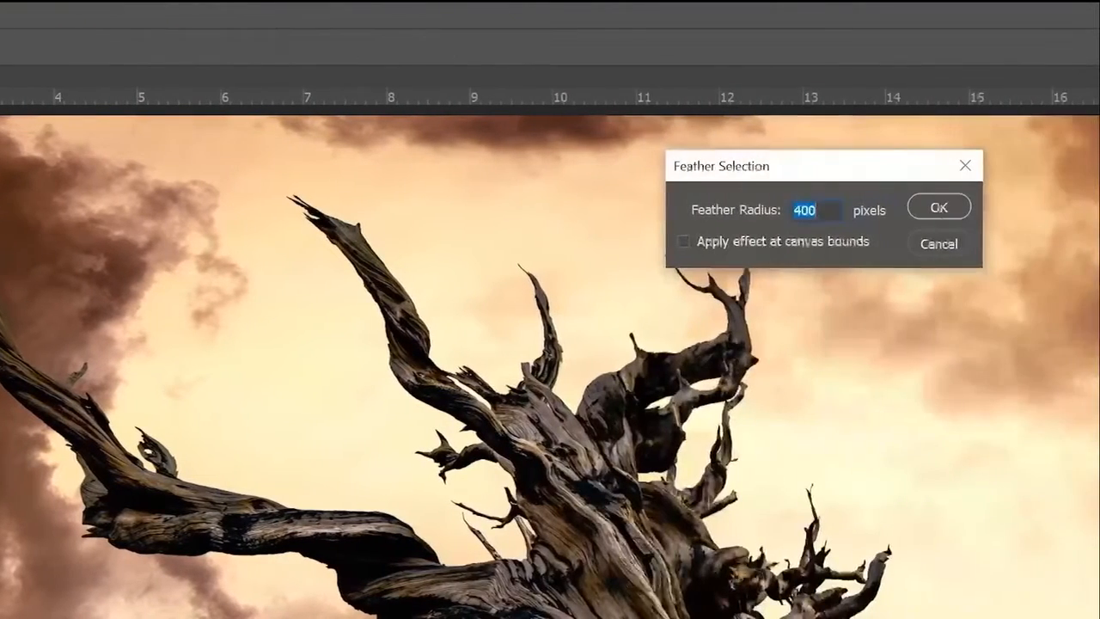
type("50")
left_click(943, 206)
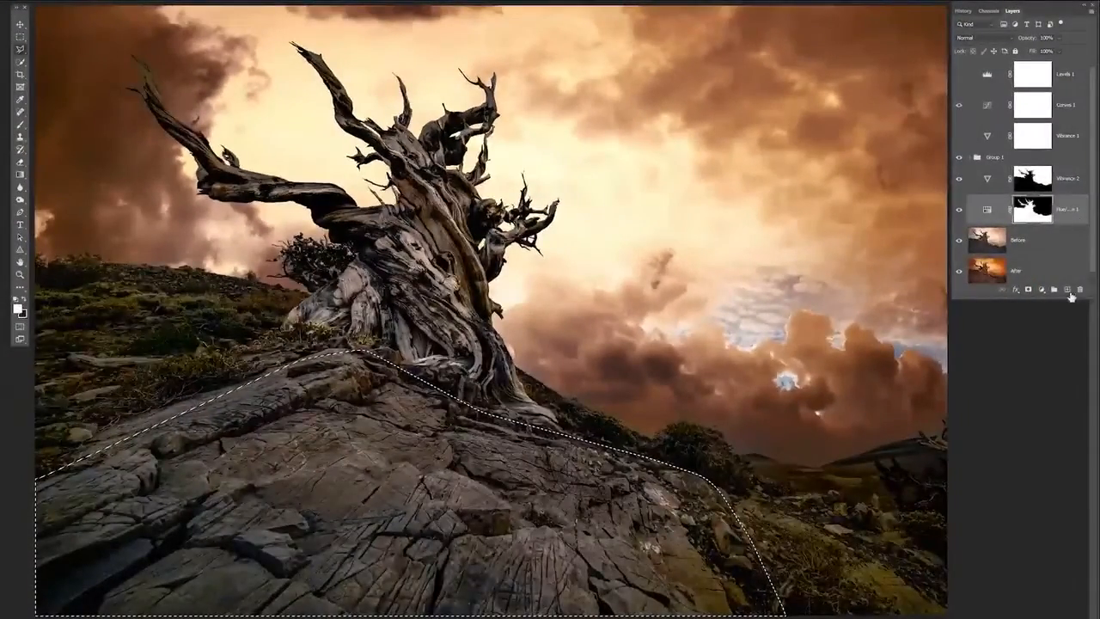
Add a second Hue/Saturation adjustment layer masked by the rock selection and try out a lower saturation on it
left_click(1040, 289)
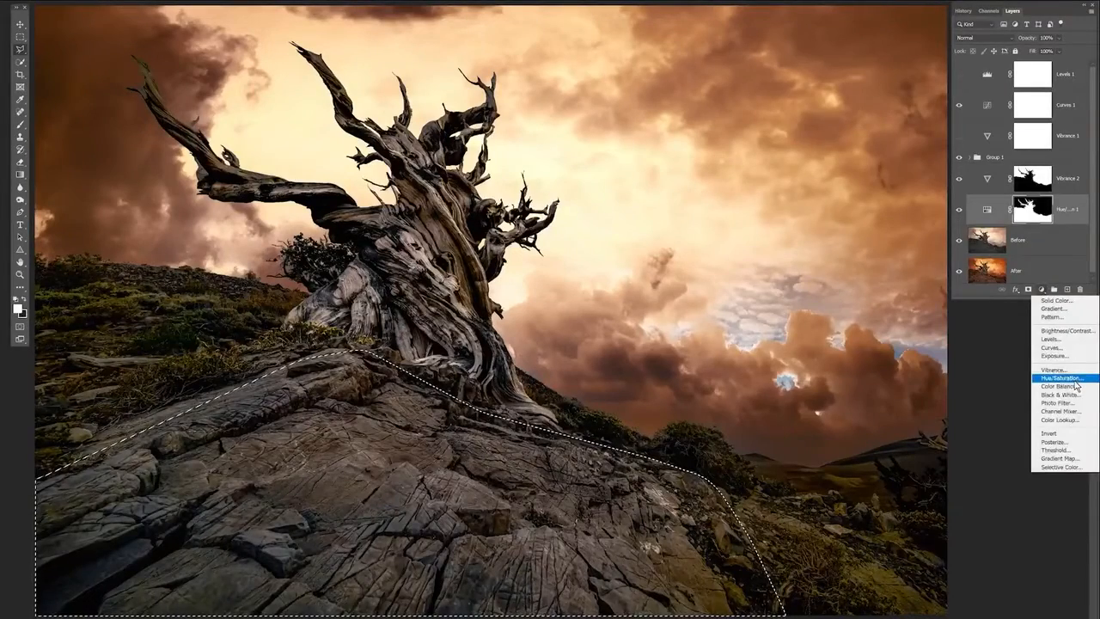
left_click(1050, 375)
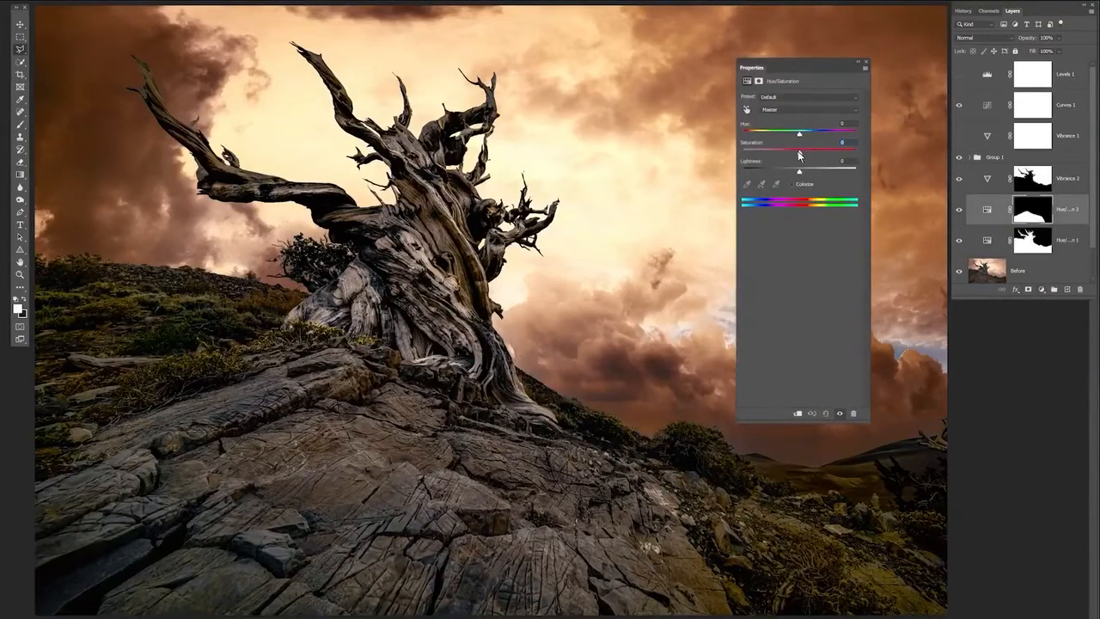
left_click_drag(798, 152, 758, 159)
left_click_drag(757, 158, 772, 155)
Colorize the rock with hue 42 and saturation 12, and reduce its Hue/Saturation layer's opacity to about 38%
left_click(792, 183)
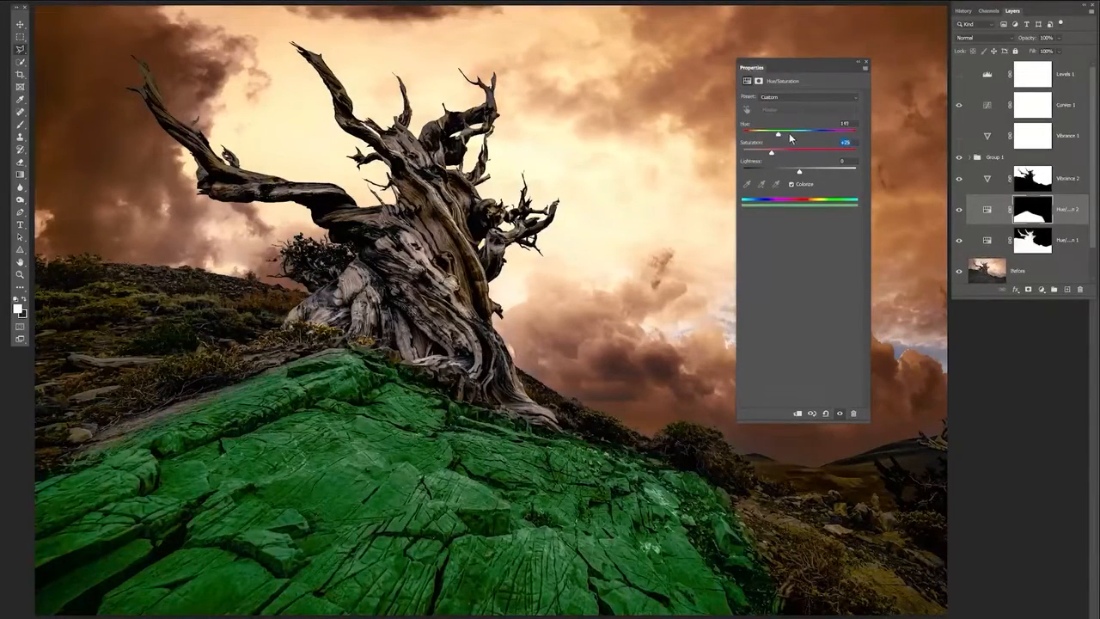
left_click_drag(790, 137, 828, 137)
left_click_drag(792, 136, 758, 135)
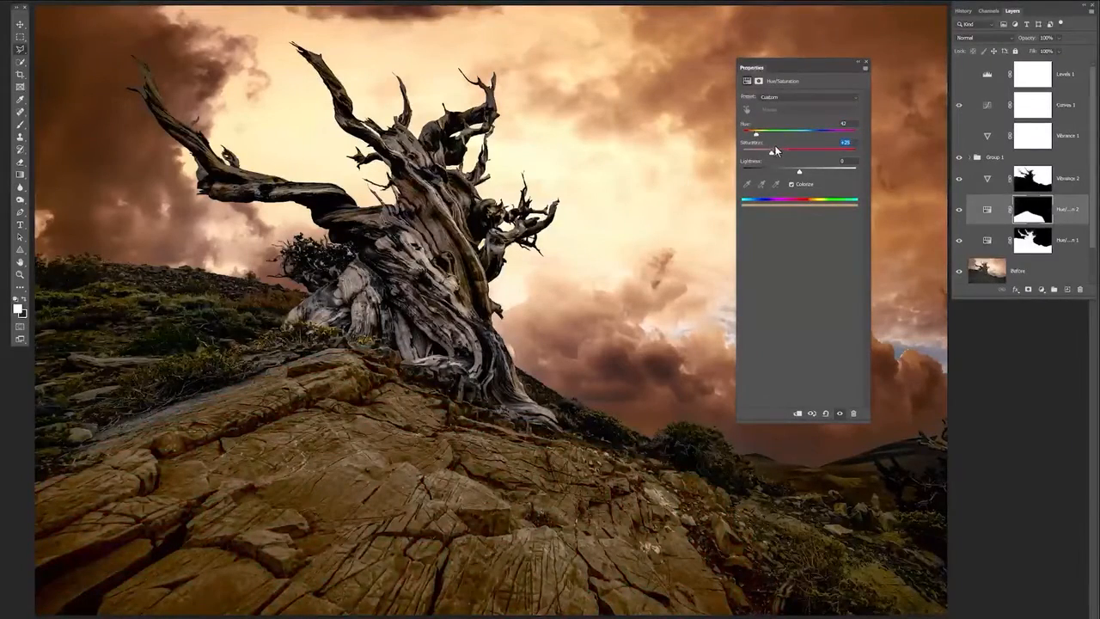
left_click_drag(761, 154, 757, 155)
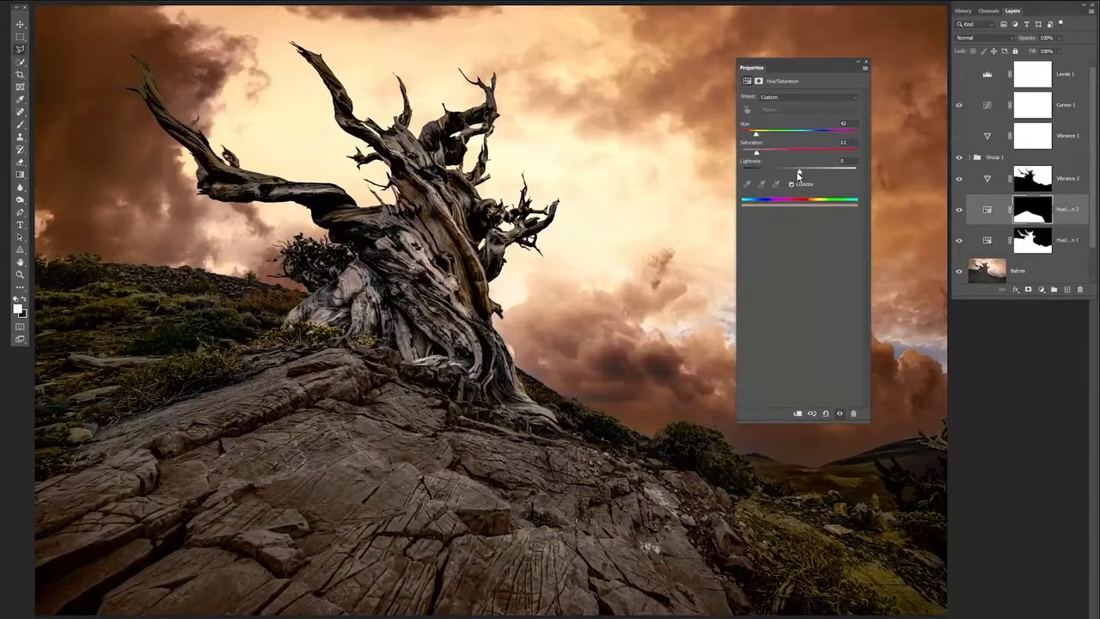
left_click_drag(806, 176, 796, 176)
left_click(867, 65)
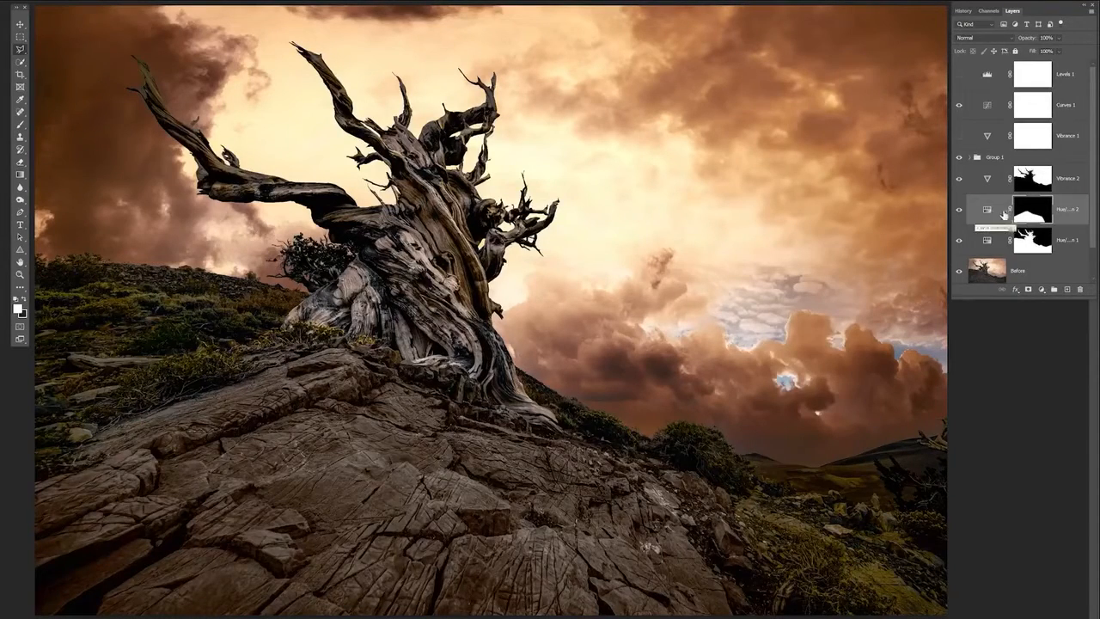
mouse_move(1058, 39)
left_mouse_down()
mouse_move(1076, 53)
mouse_move(1048, 55)
left_mouse_up()
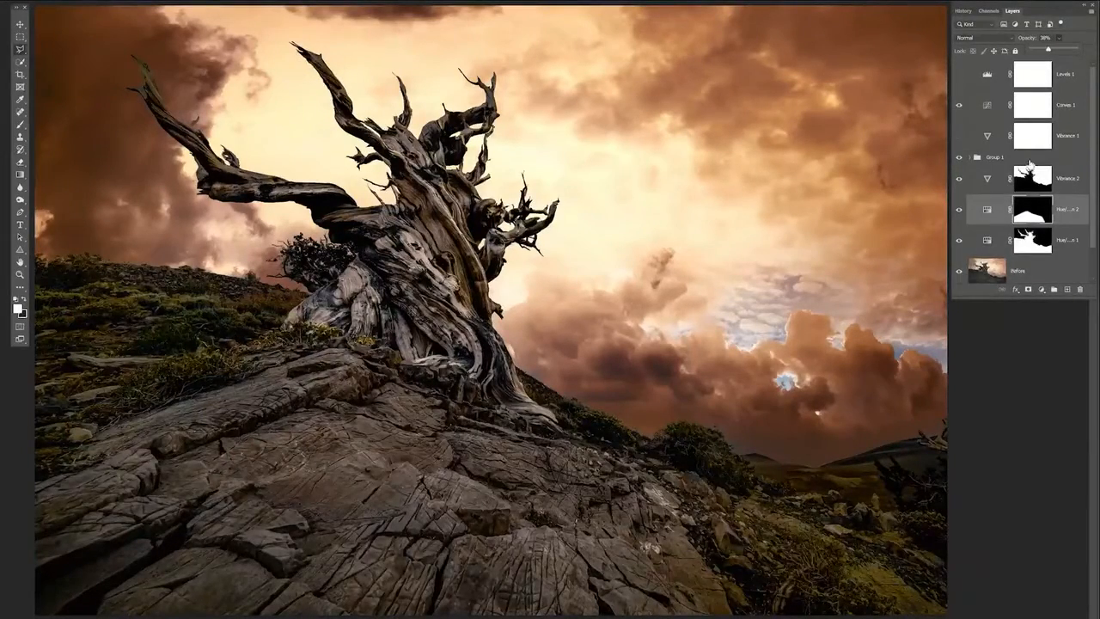
Hide the Vibrance 2 layer and both Hue/Saturation layers
left_click(960, 211)
left_click(960, 182)
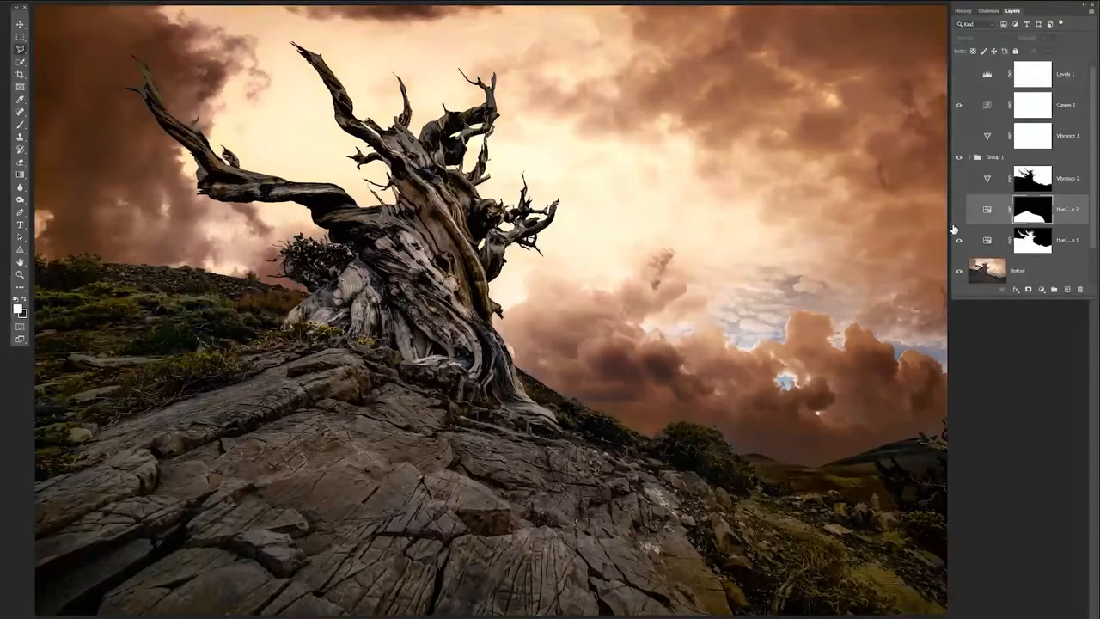
scroll(954, 199, "down", 1)
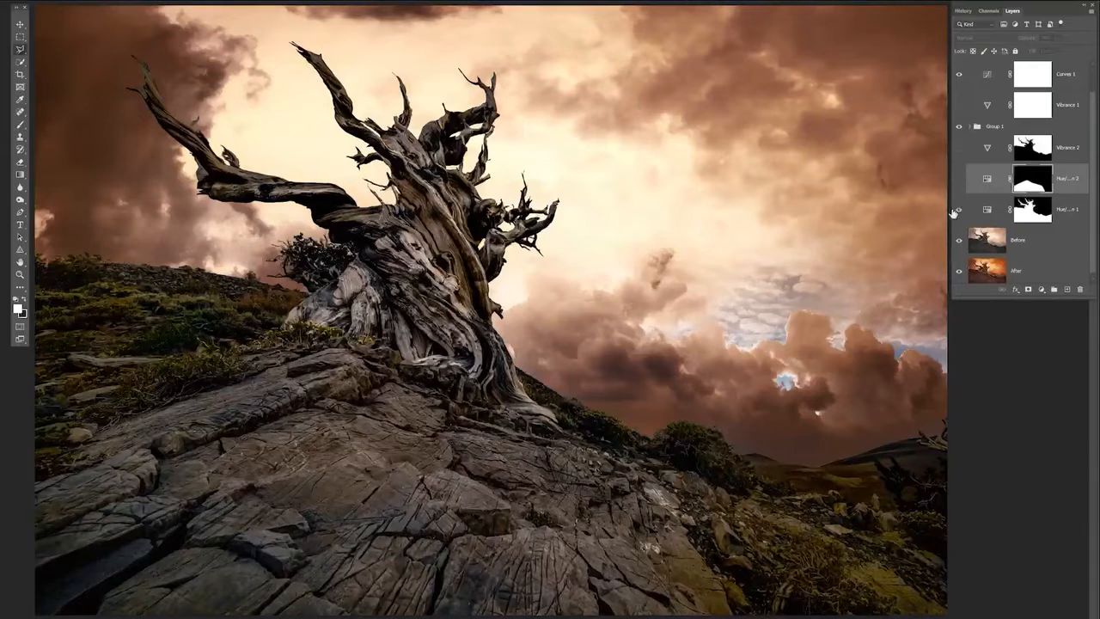
left_click(959, 211)
mouse_move(988, 181)
left_mouse_down()
mouse_move(990, 114)
mouse_move(991, 180)
left_mouse_up()
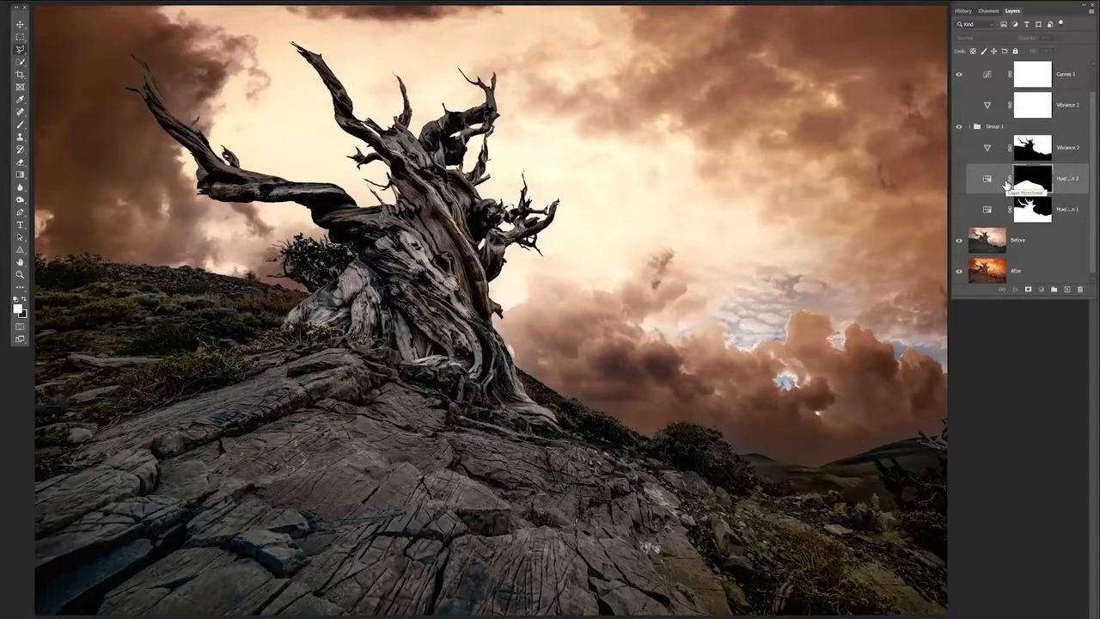
Add a Color Balance adjustment layer directly above the Before layer and move its properties clear of the tree
left_click(1035, 242)
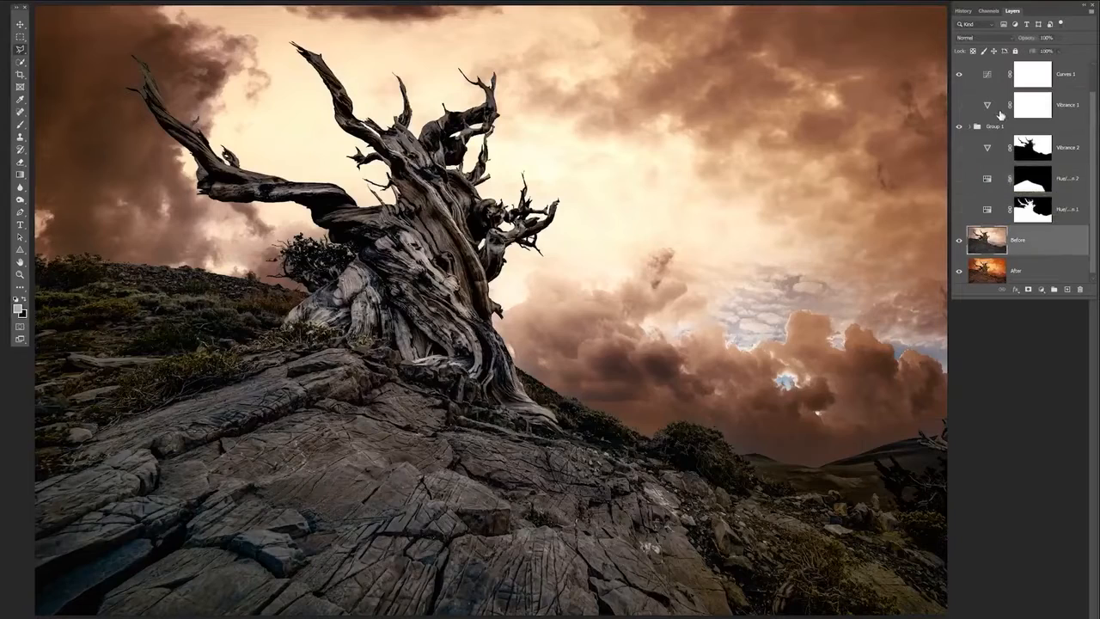
left_click(1001, 81)
left_click(1055, 245)
left_click(1042, 291)
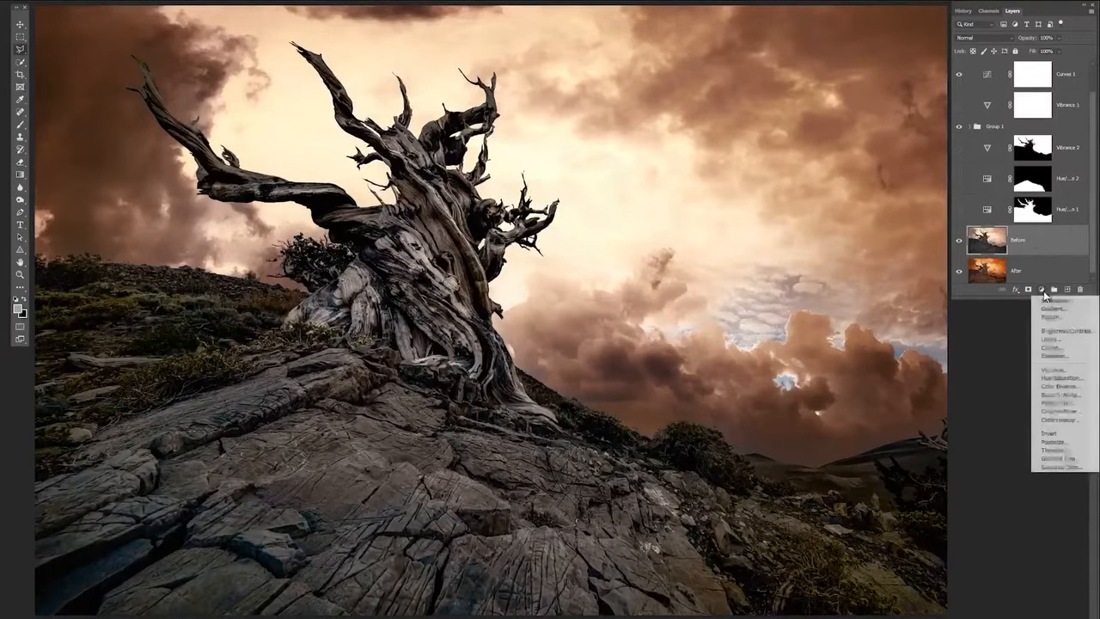
left_click(1059, 388)
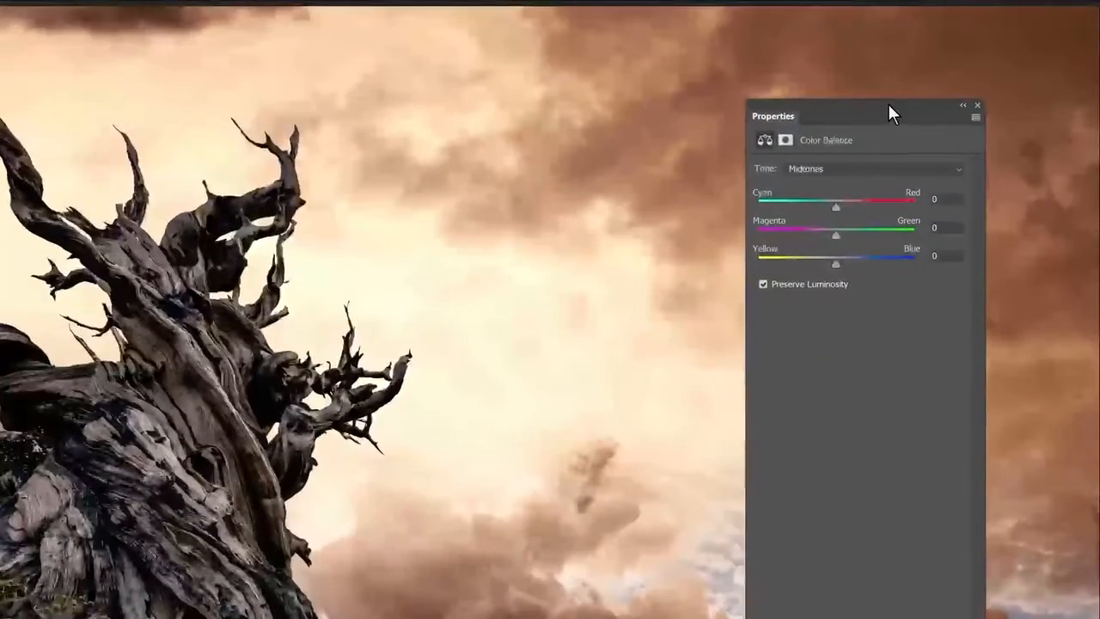
left_click_drag(889, 112, 933, 91)
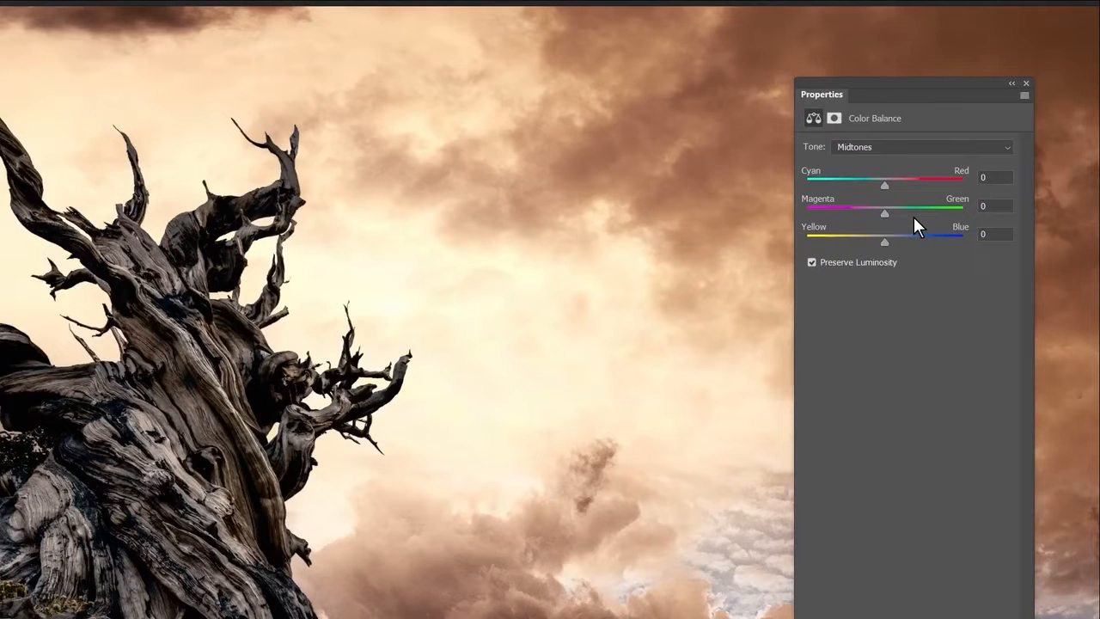
Set the Color Balance midtones to +22 on Cyan-Red, -2 on Magenta-Green and -12 on Yellow-Blue
left_click(873, 146)
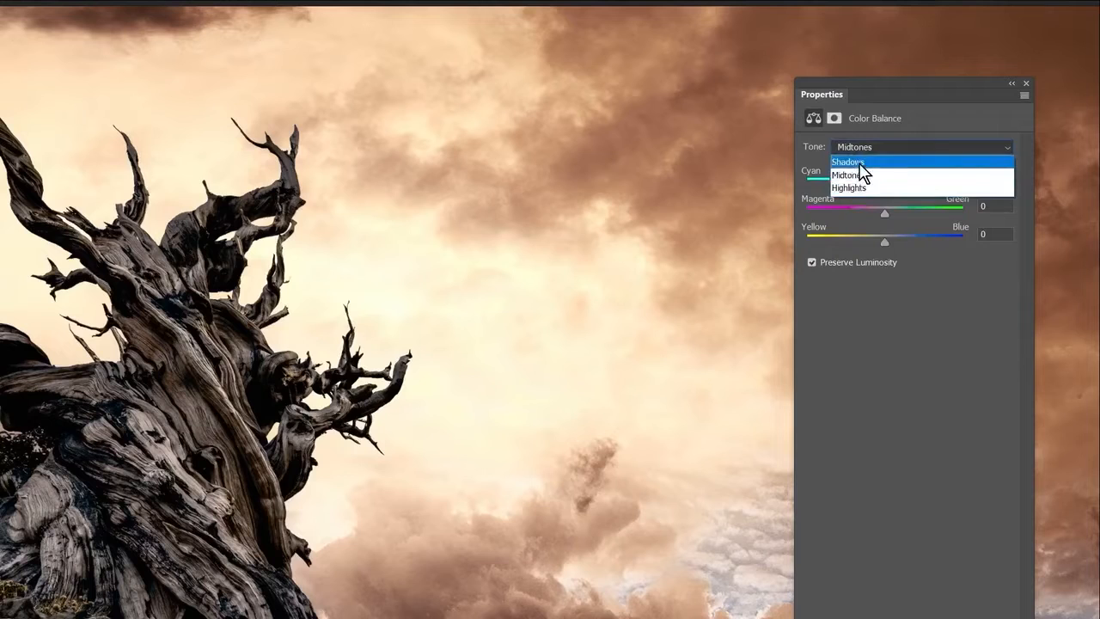
left_click(859, 176)
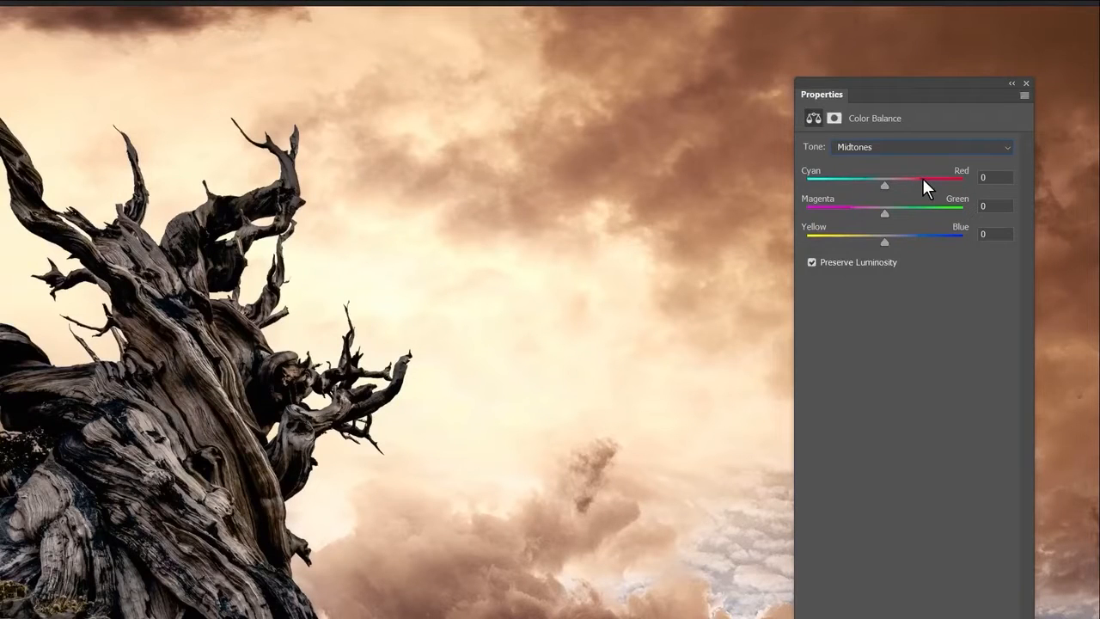
left_click(883, 146)
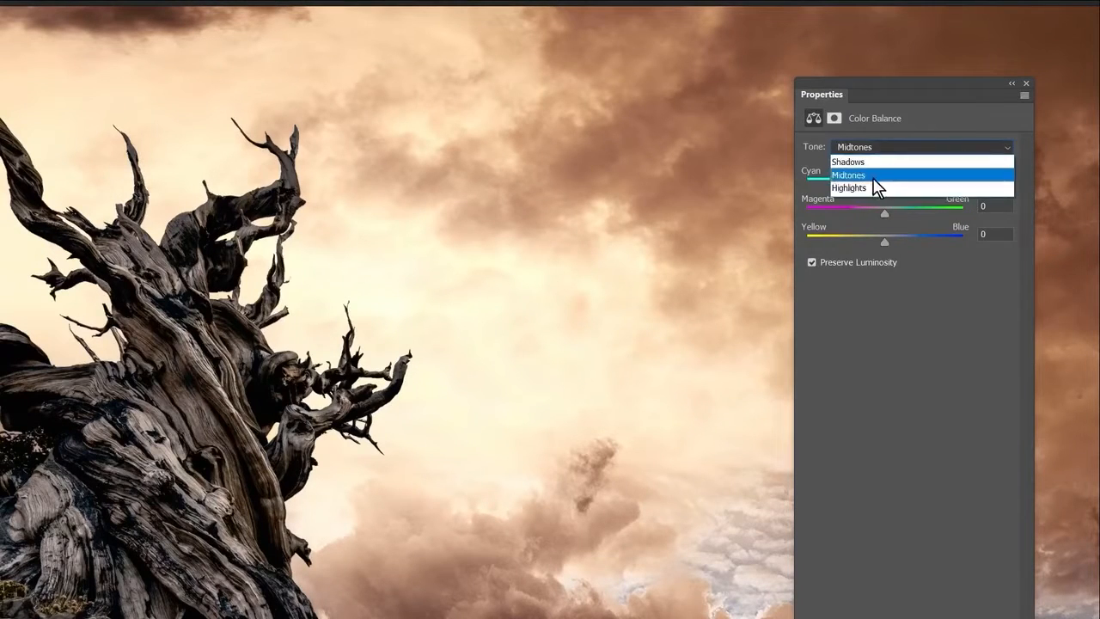
left_click(873, 176)
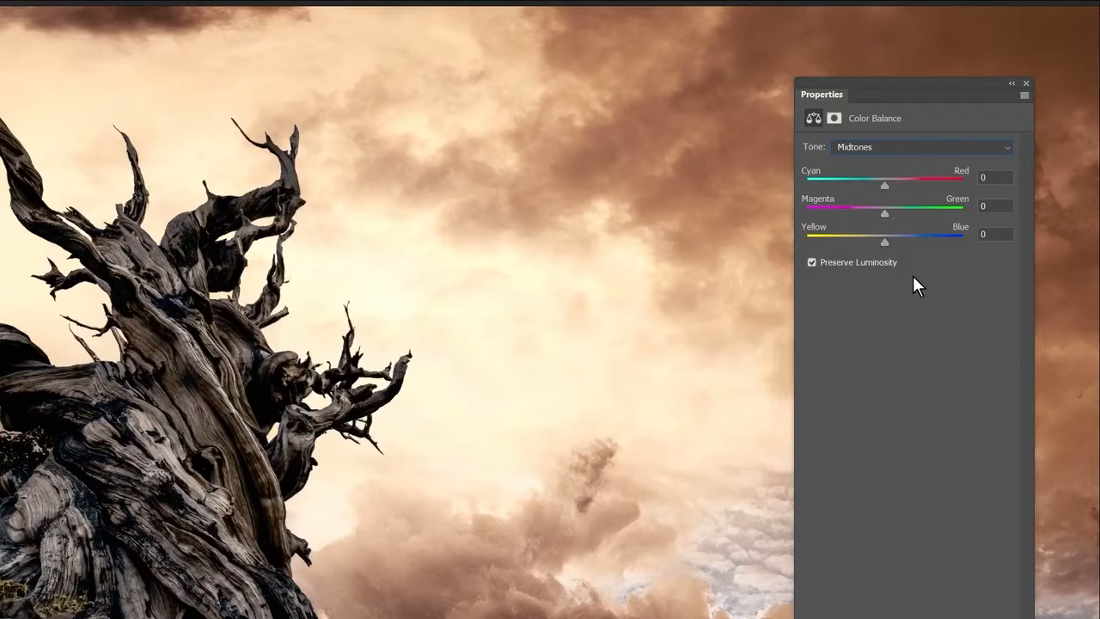
left_click_drag(886, 183, 901, 184)
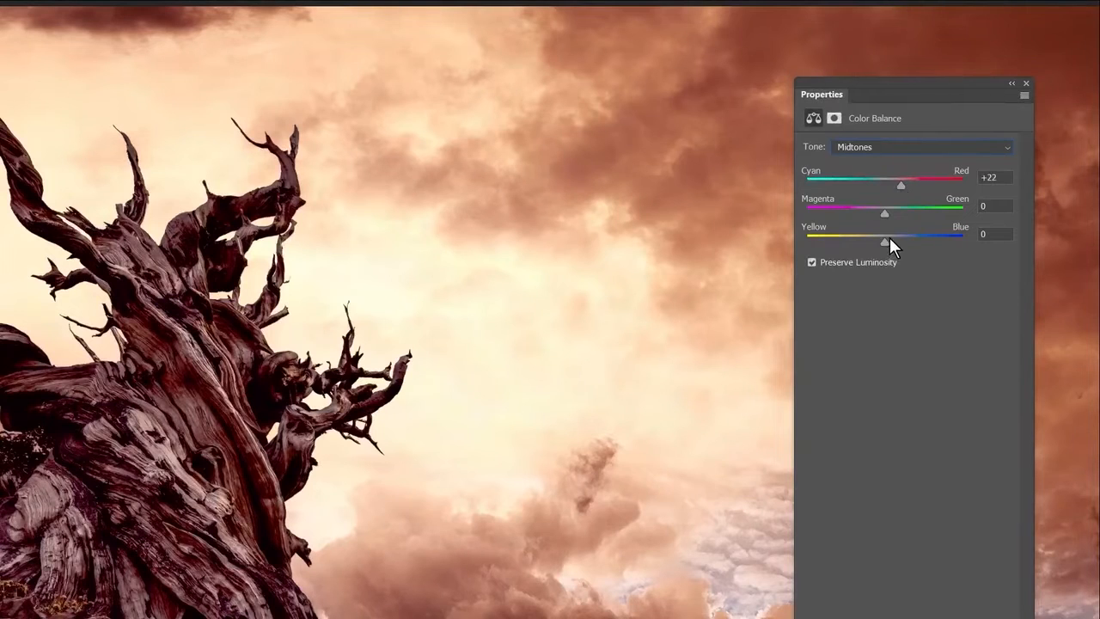
left_click_drag(890, 238, 883, 217)
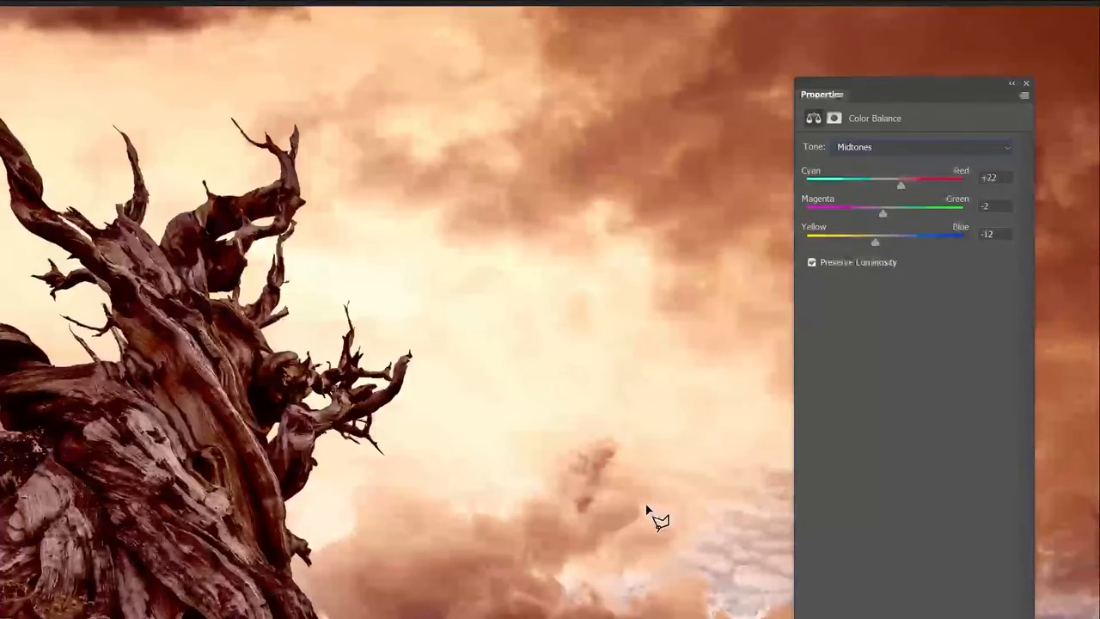
left_click(1026, 84)
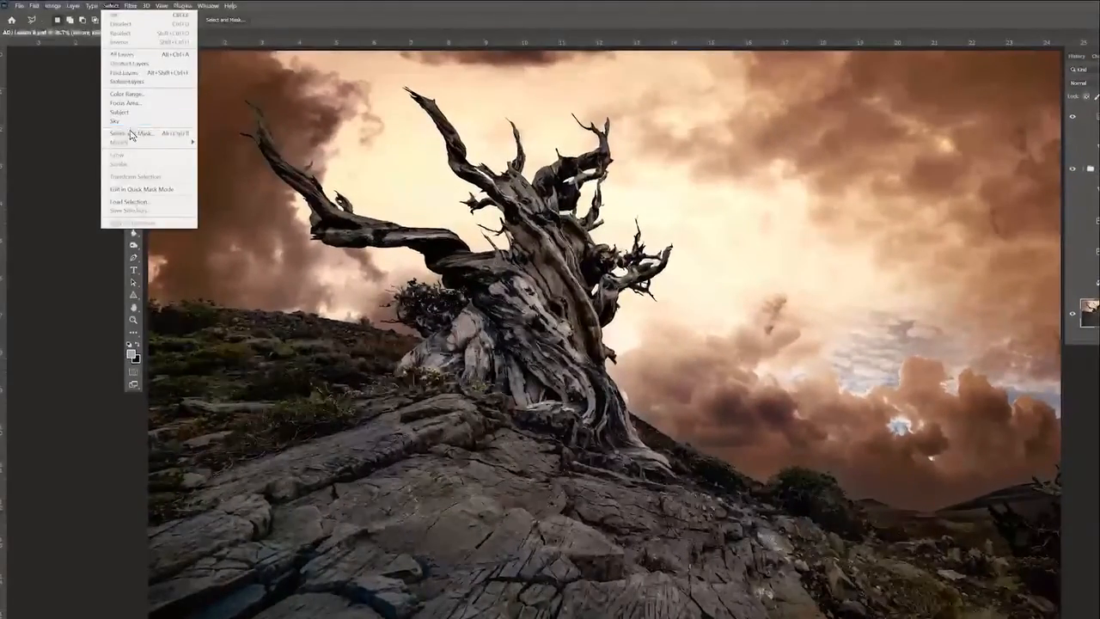
Select the sky and add a second Color Balance adjustment layer masked by that selection
left_click(112, 113)
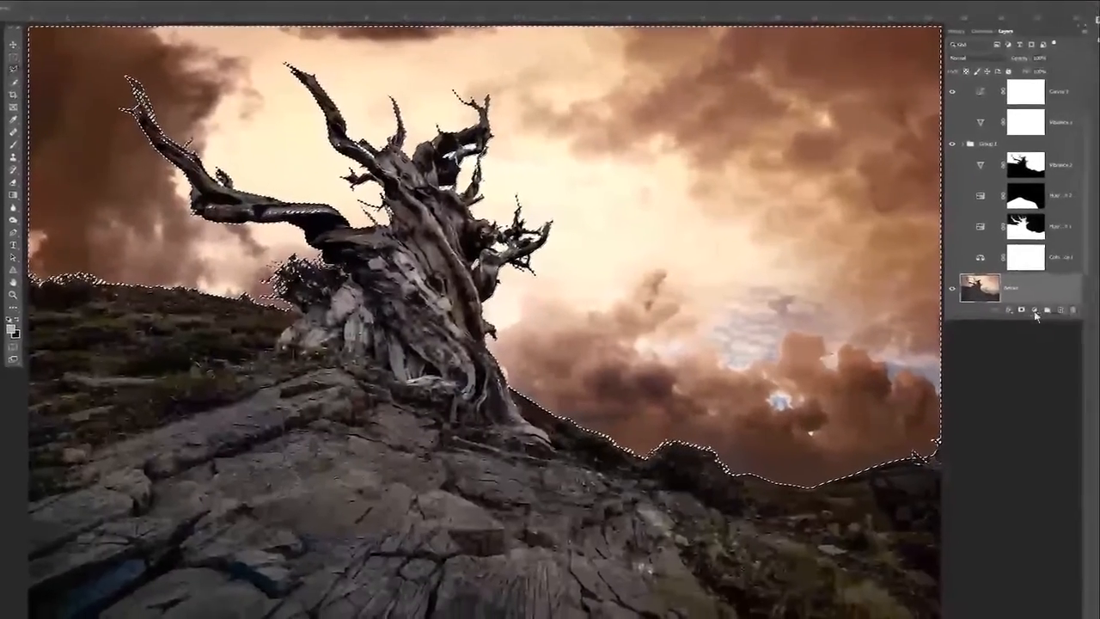
left_click(1034, 311)
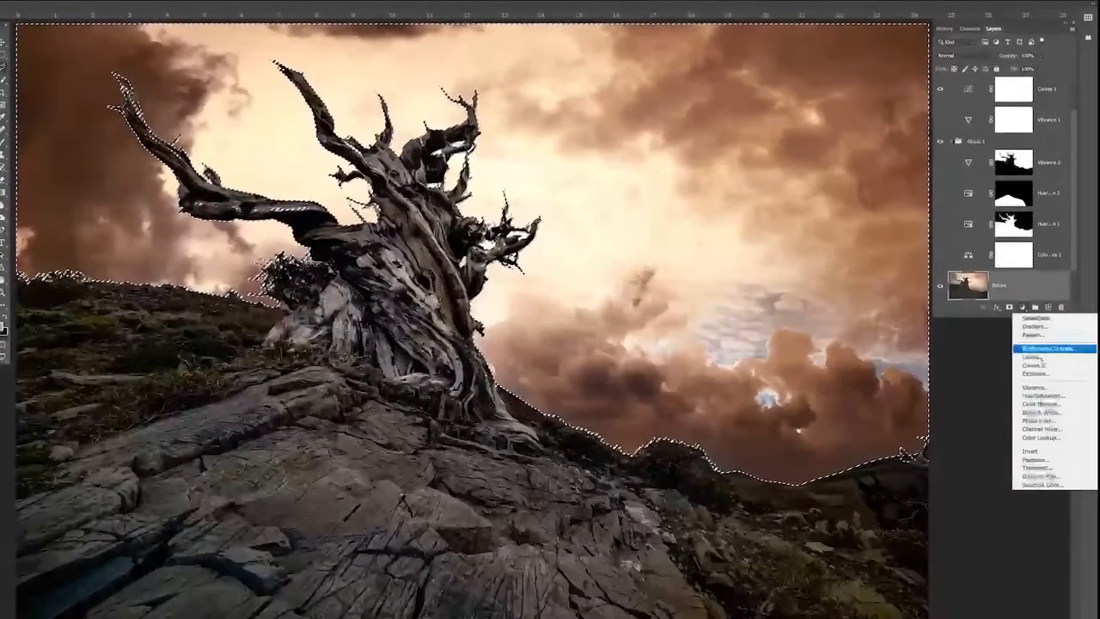
left_click(1039, 404)
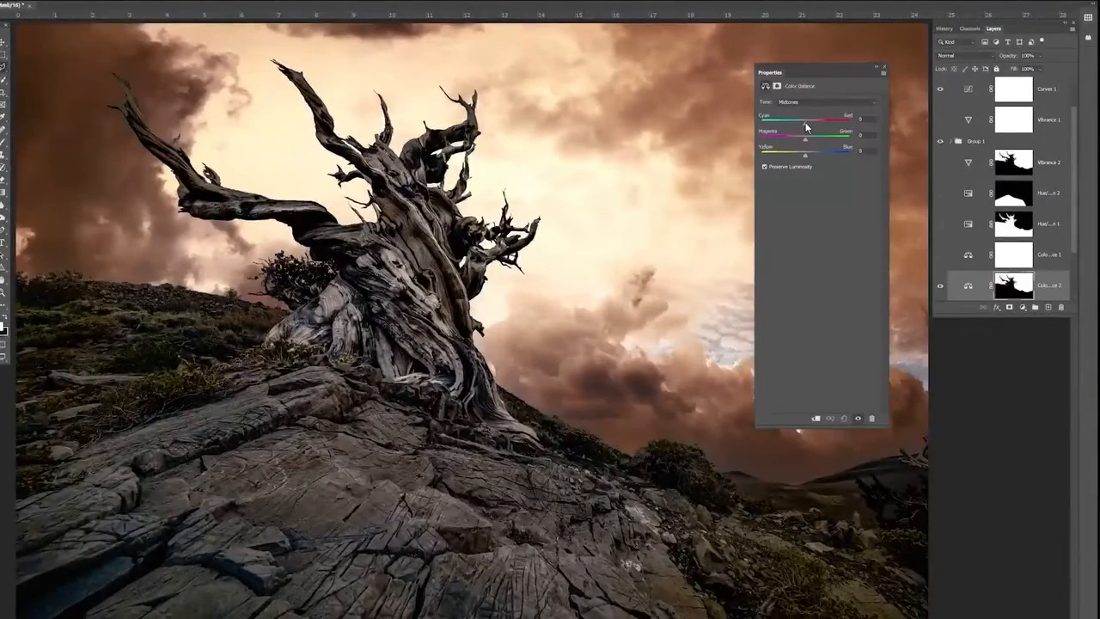
Shift the sky's midtones to about +25 red, -12 magenta and -45 yellow, and push its highlights toward yellow
mouse_move(805, 125)
left_mouse_down()
mouse_move(818, 125)
mouse_move(783, 153)
mouse_move(801, 144)
left_mouse_up()
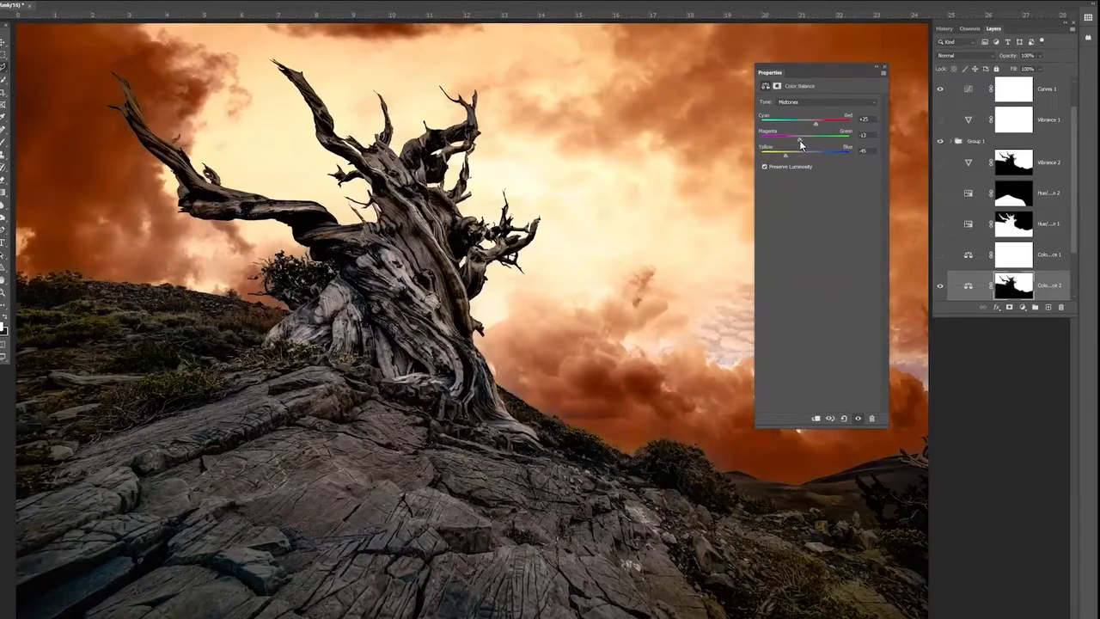
left_click(807, 102)
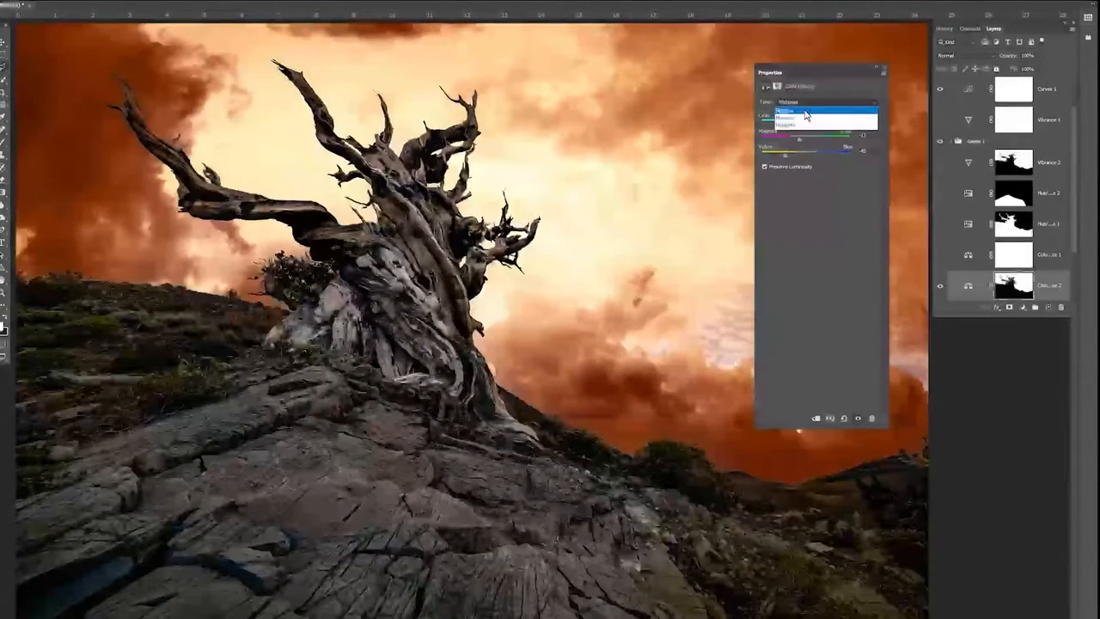
left_click(798, 125)
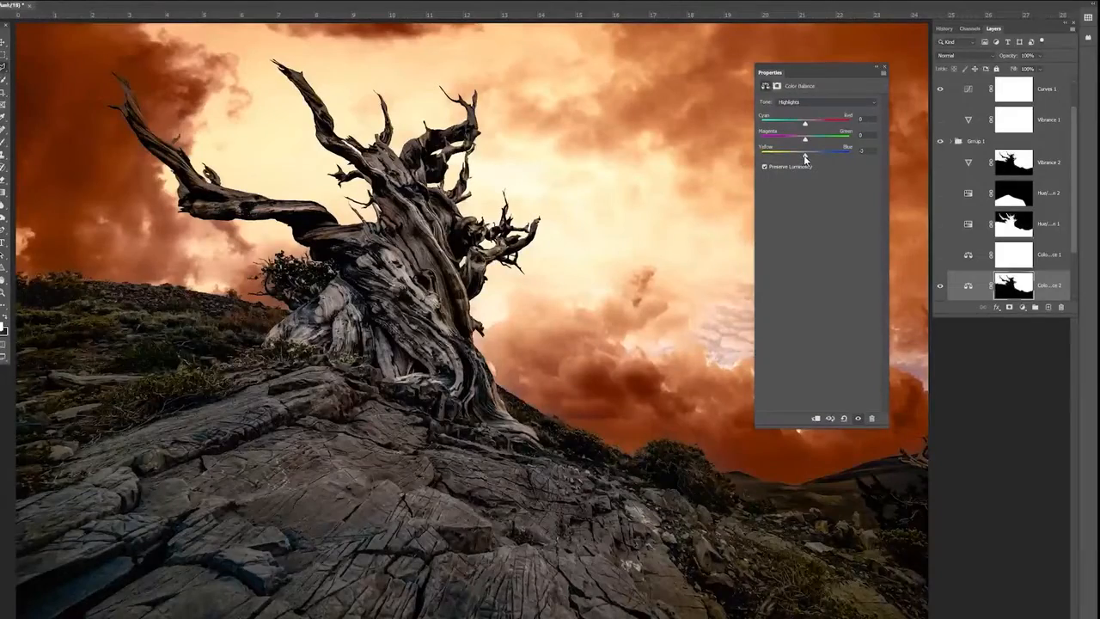
left_click_drag(804, 155, 793, 158)
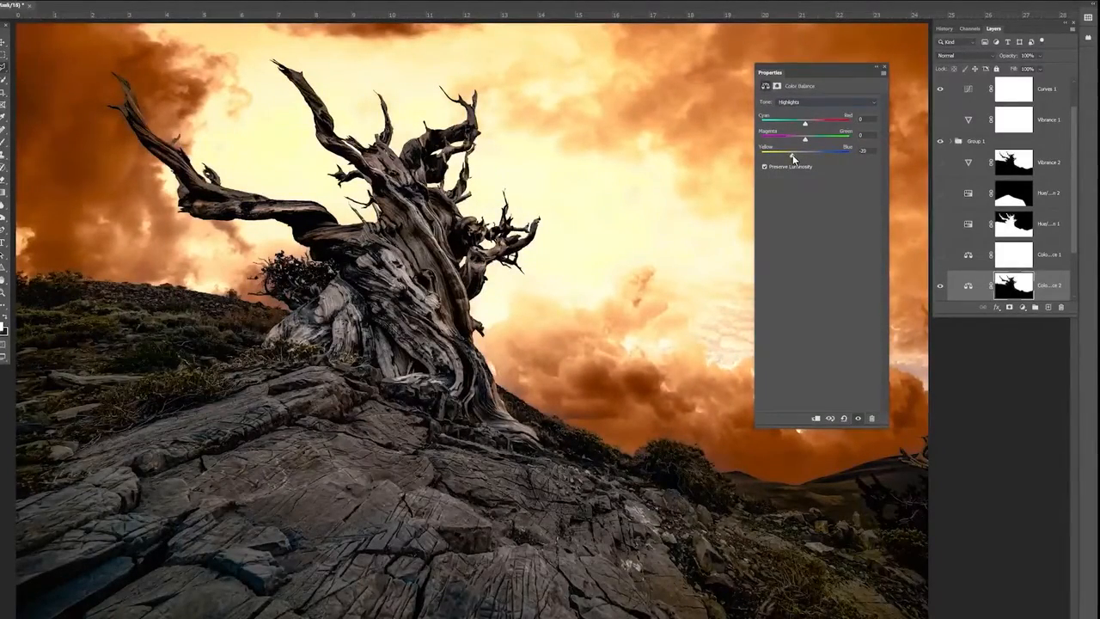
left_click(883, 67)
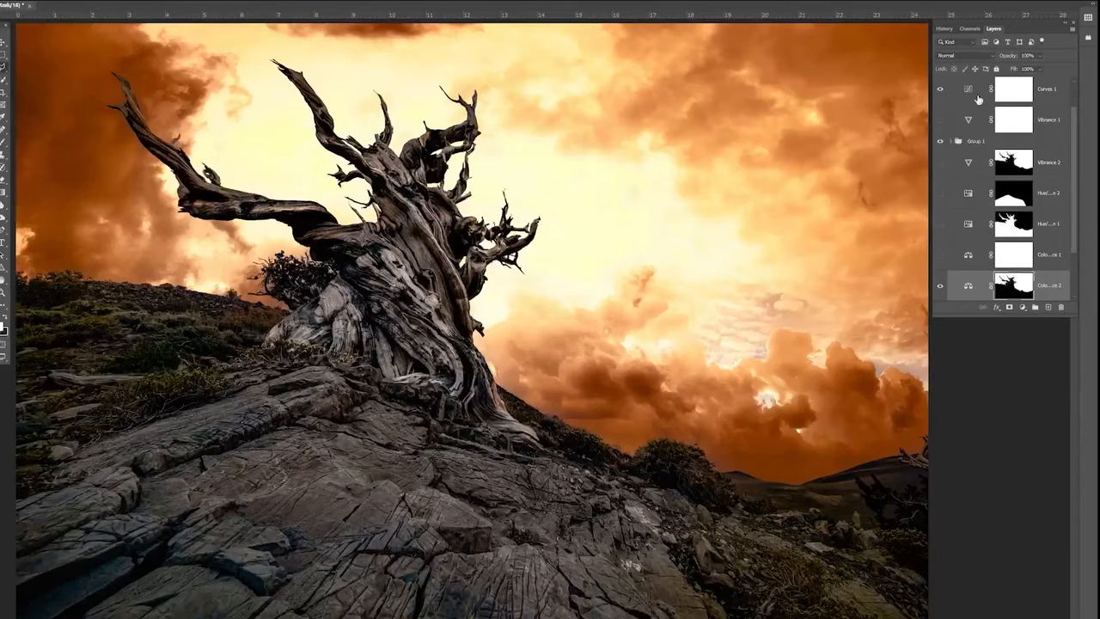
Set the sky Color Balance layer's blend mode to Color and reduce its opacity
left_click(966, 55)
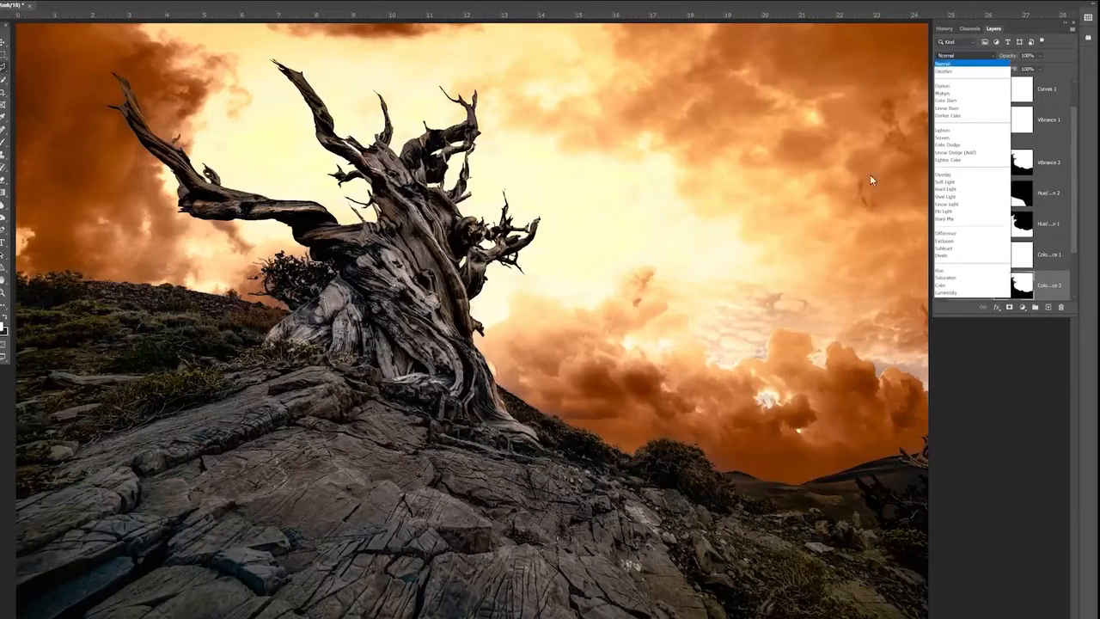
left_click(941, 284)
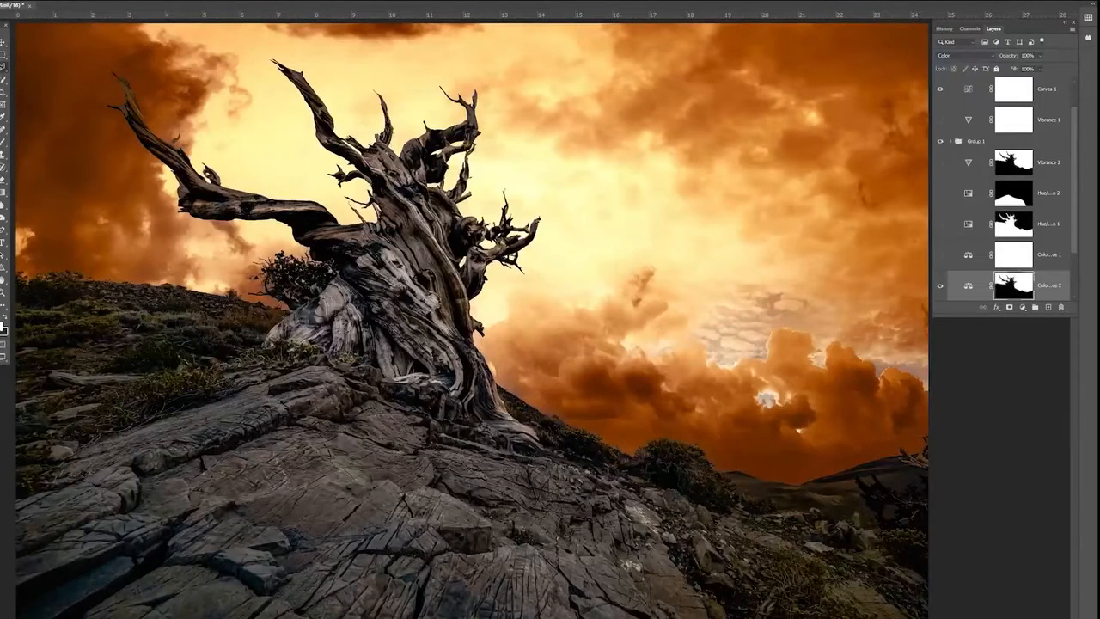
left_click(1040, 56)
left_click_drag(1058, 69, 1047, 70)
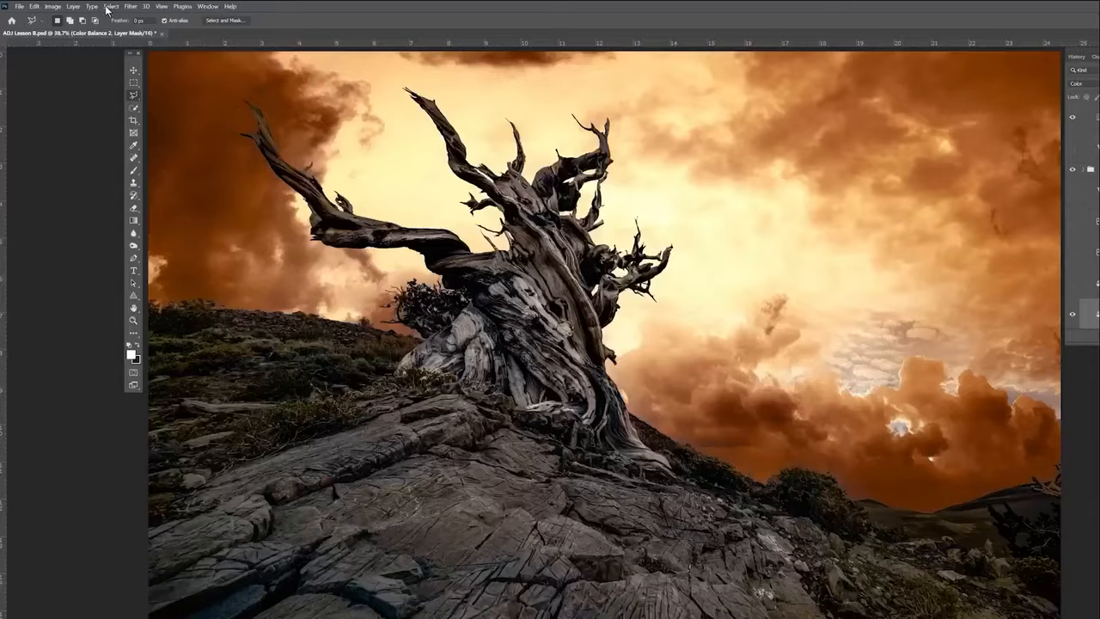
Select the sky, invert the selection to the foreground, and add a third Color Balance layer masked by it
left_click(111, 8)
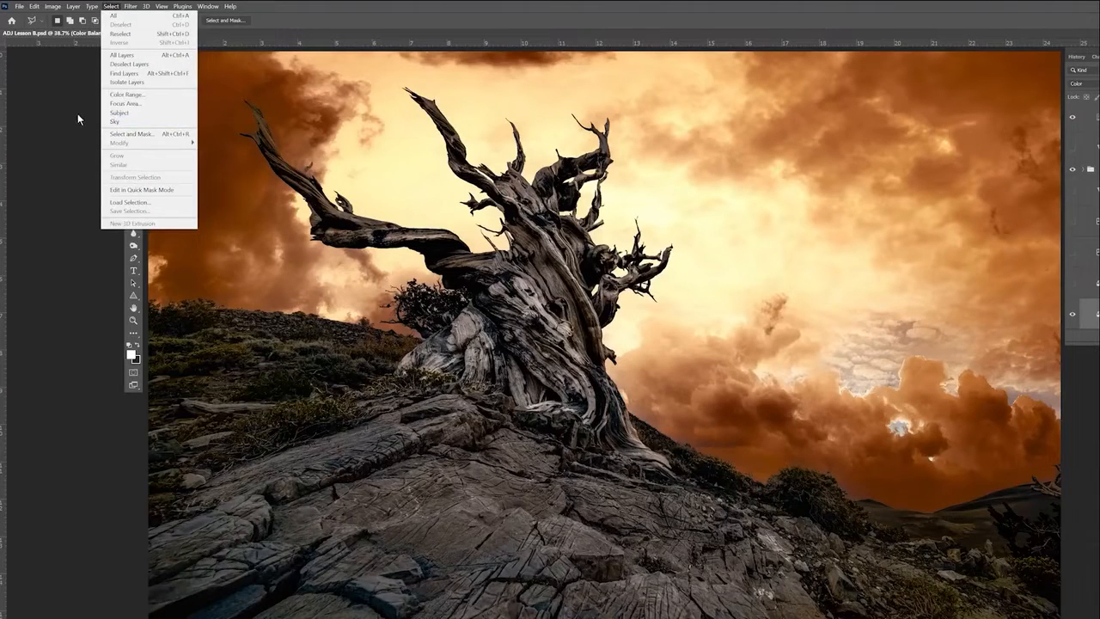
left_click(116, 123)
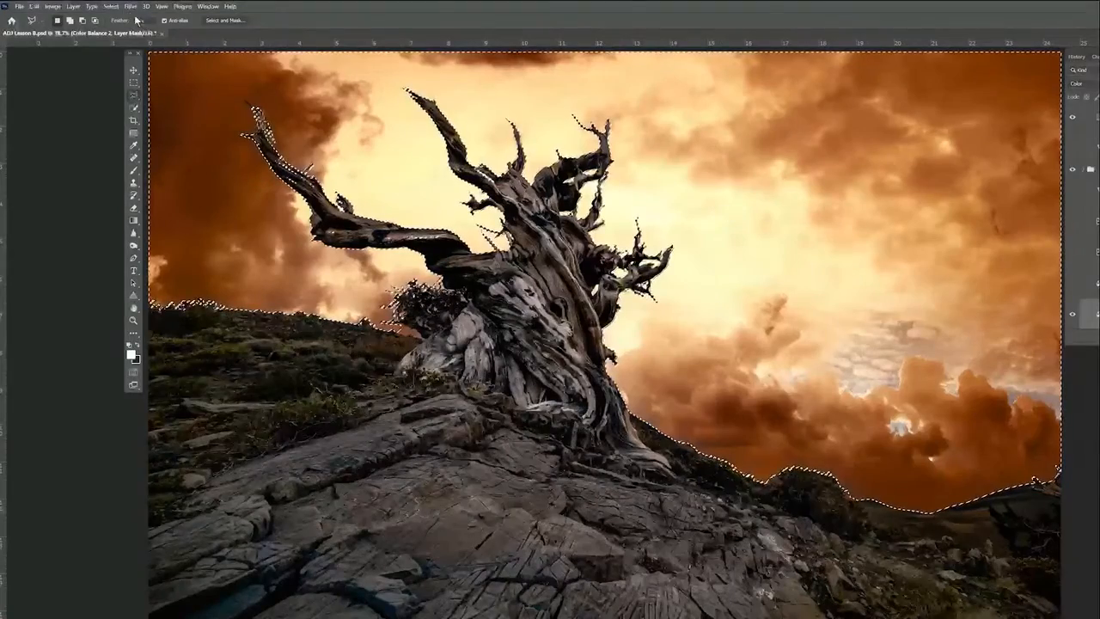
left_click(111, 6)
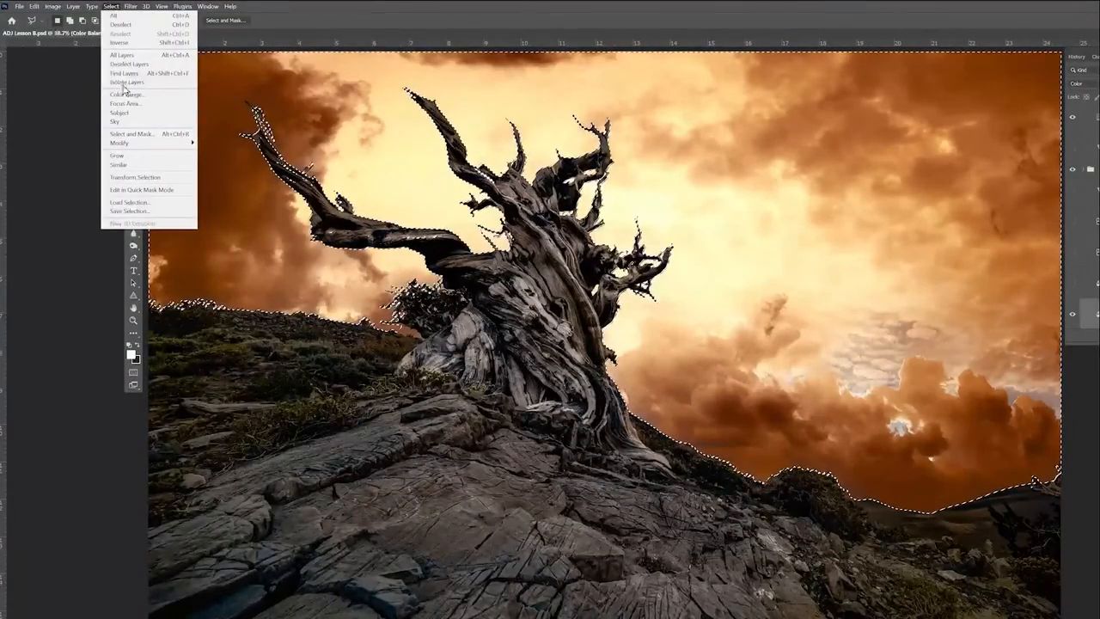
left_click(126, 43)
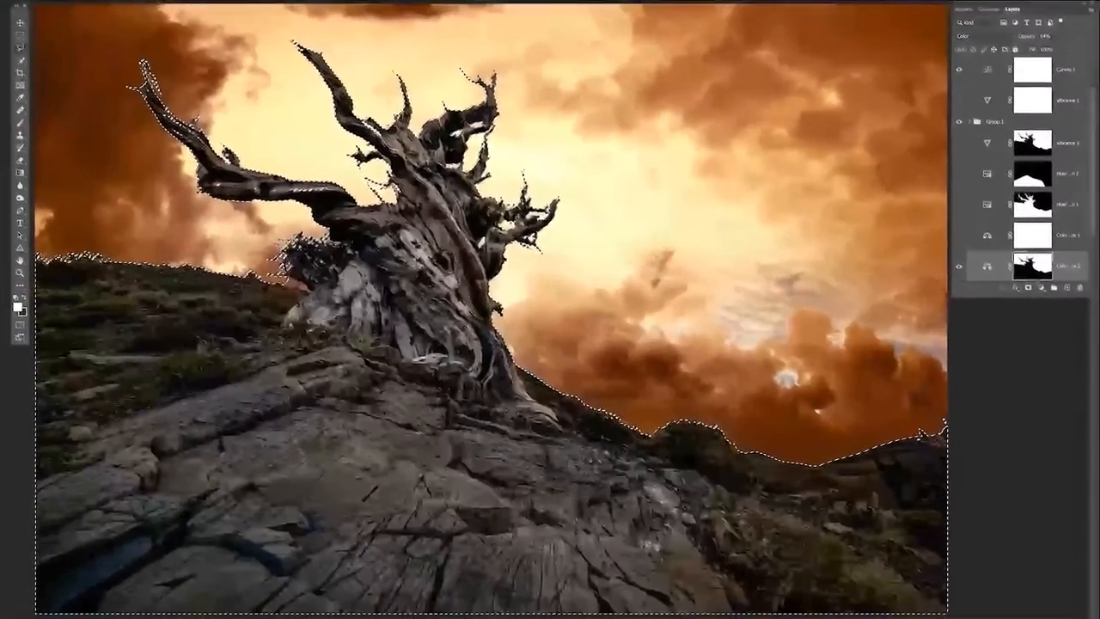
left_click(1041, 288)
left_click(1053, 385)
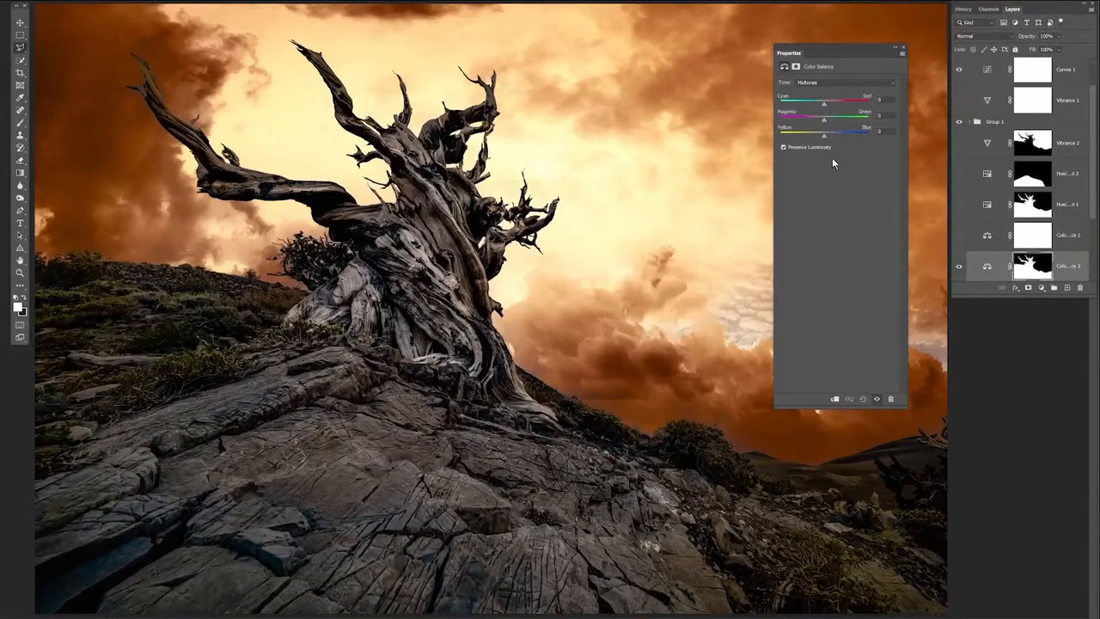
Set the foreground midtones to -5 Cyan-Red, -7 Magenta-Green and -12 Yellow-Blue, and the layer's blend mode to Color
left_click_drag(825, 140, 820, 141)
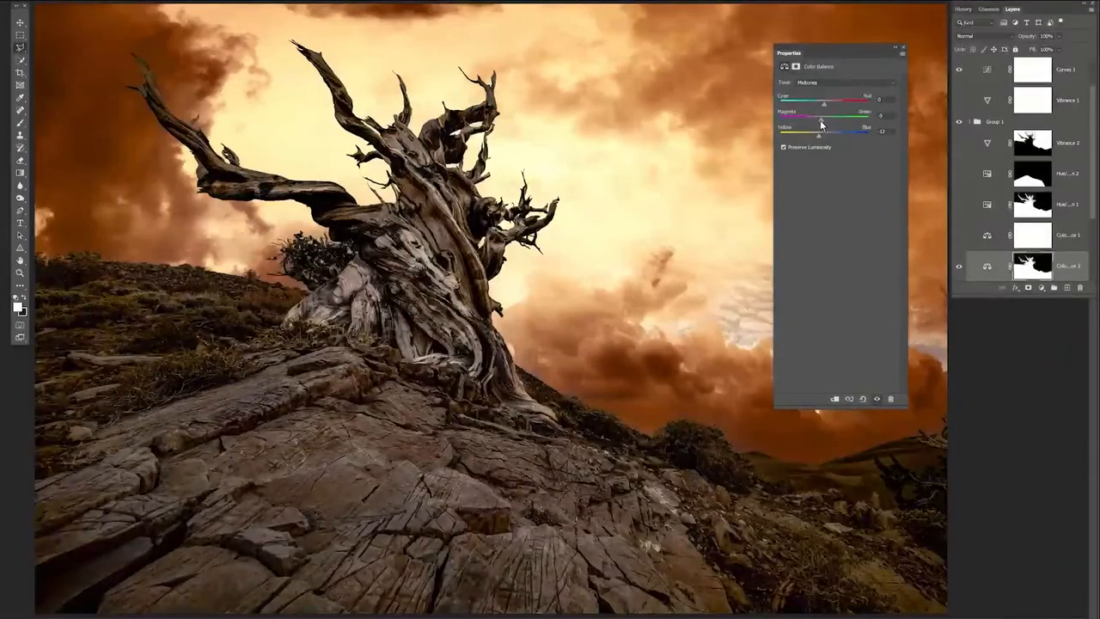
left_click_drag(820, 120, 820, 107)
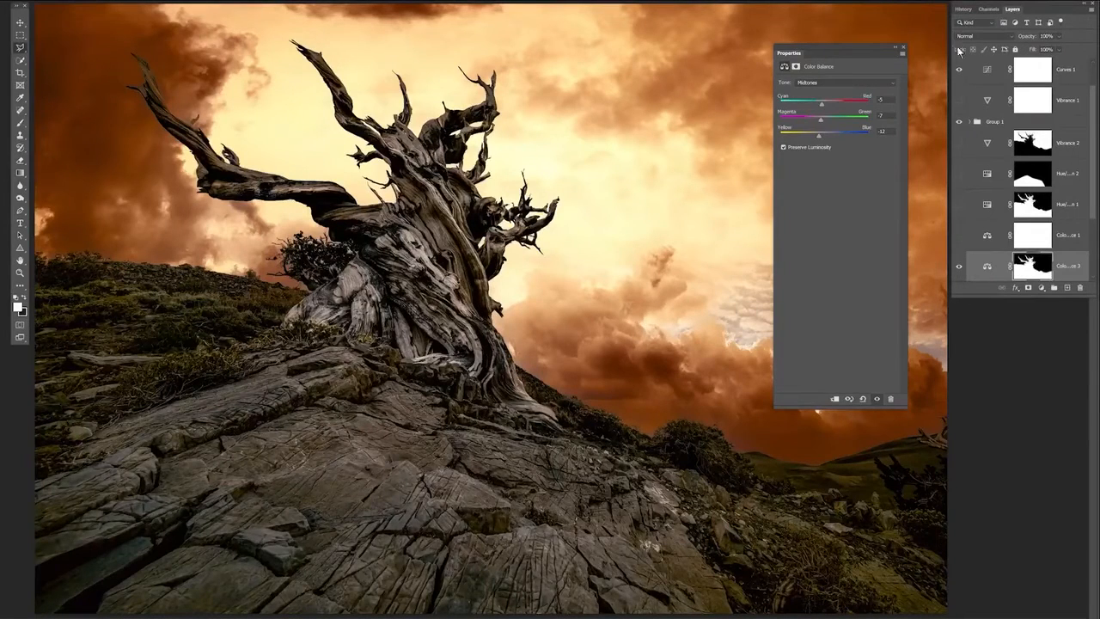
left_click(903, 48)
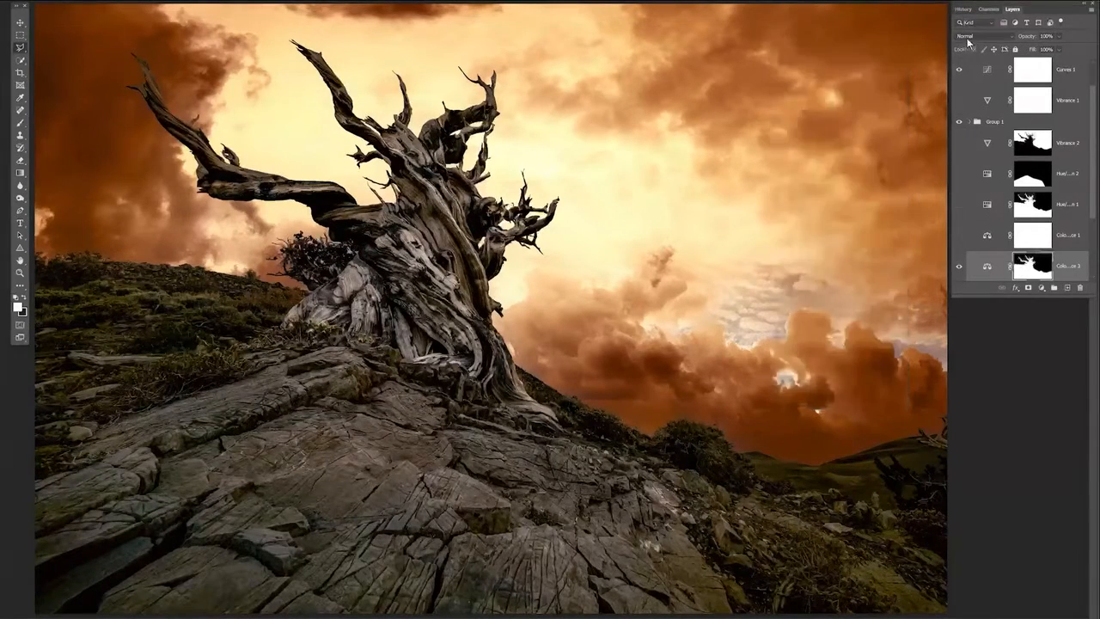
left_click(984, 37)
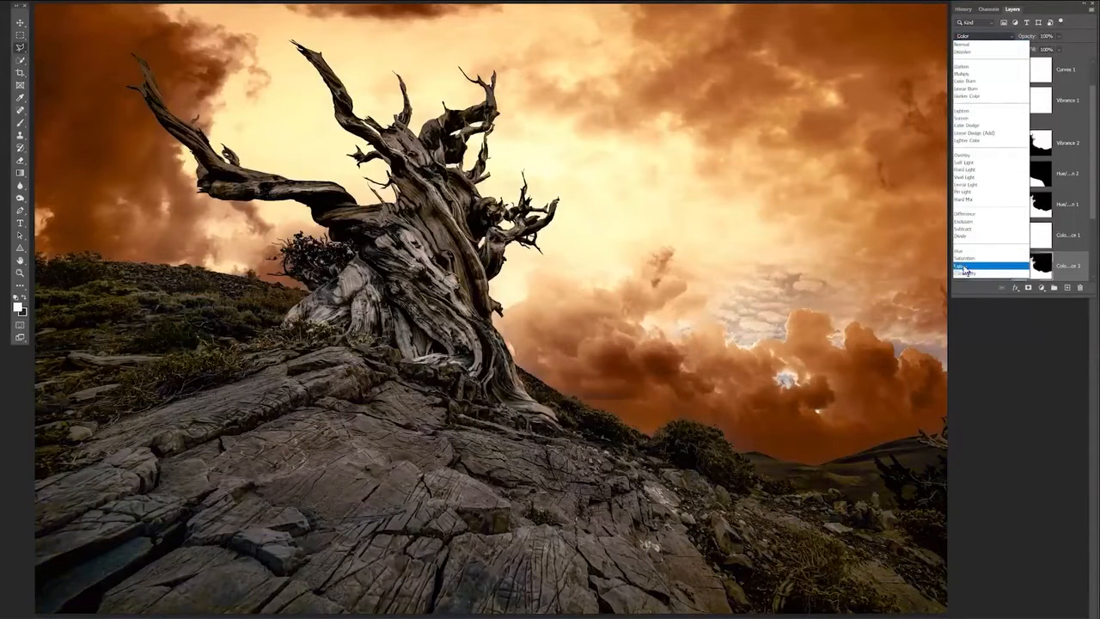
left_click(960, 266)
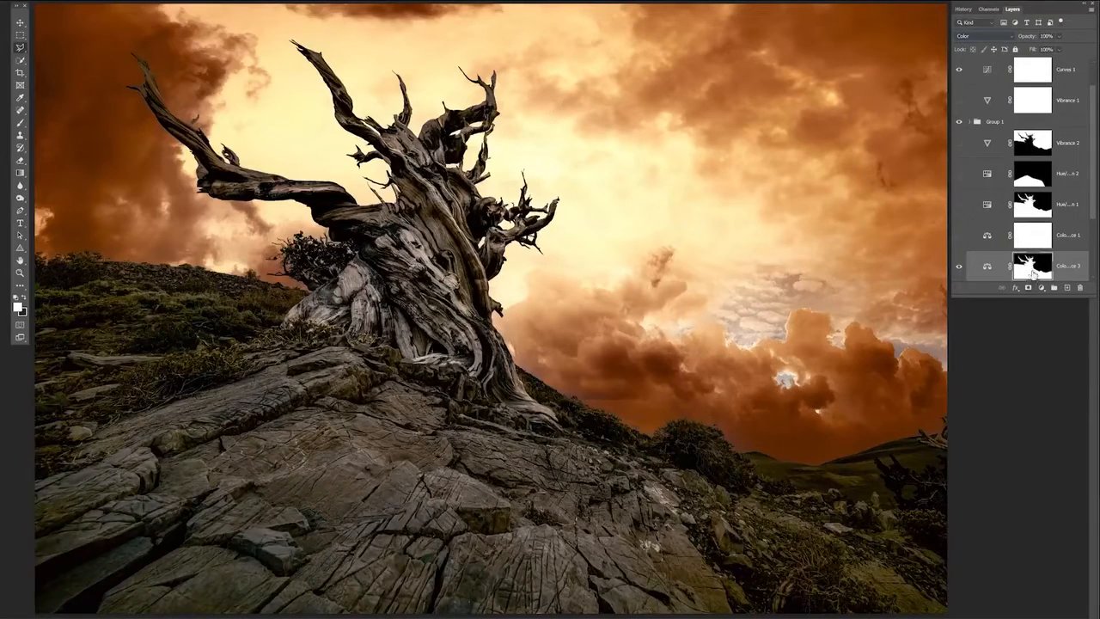
Add a Black & White adjustment layer and set its Blues to -16 and Reds to -48
left_click(1042, 287)
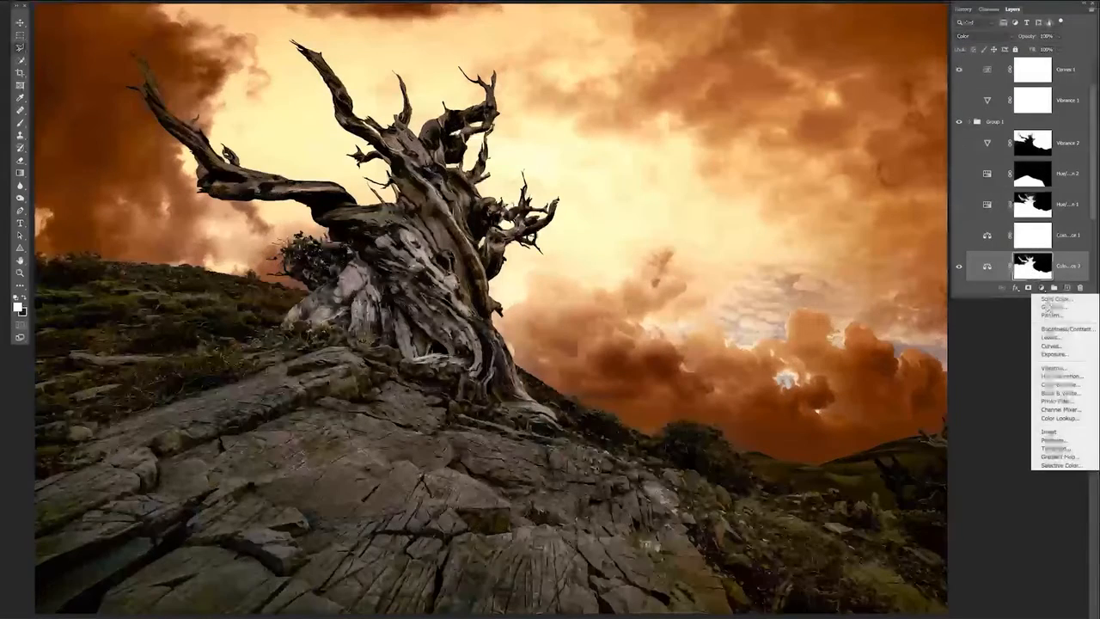
left_click(1063, 393)
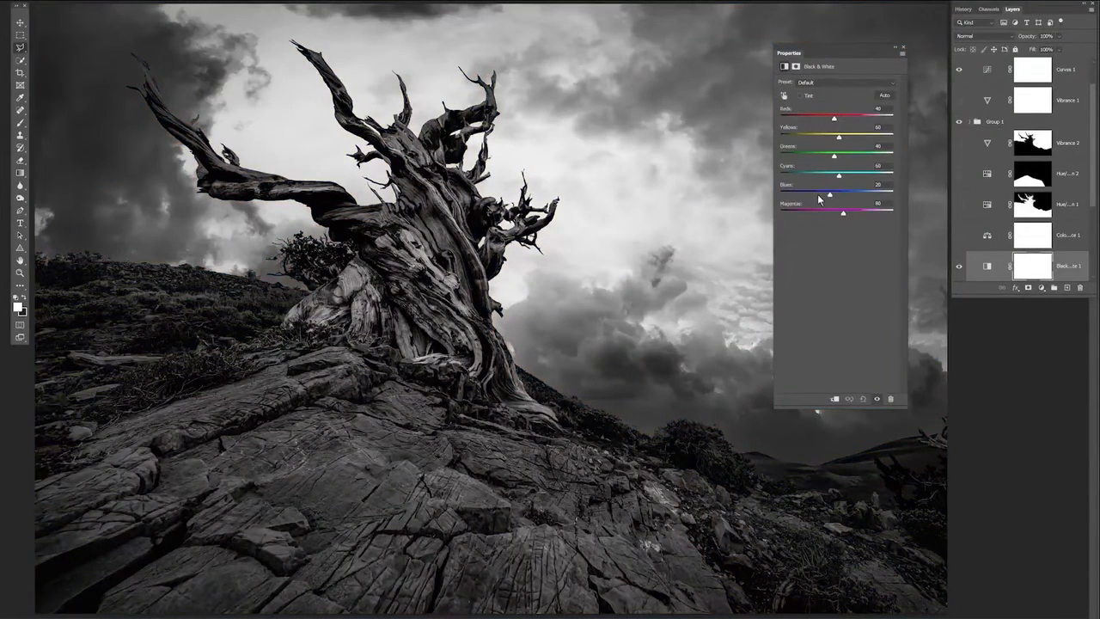
mouse_move(830, 197)
left_mouse_down()
mouse_move(850, 199)
mouse_move(823, 189)
left_mouse_up()
mouse_move(832, 118)
left_mouse_down()
mouse_move(808, 116)
mouse_move(864, 119)
mouse_move(816, 123)
left_mouse_up()
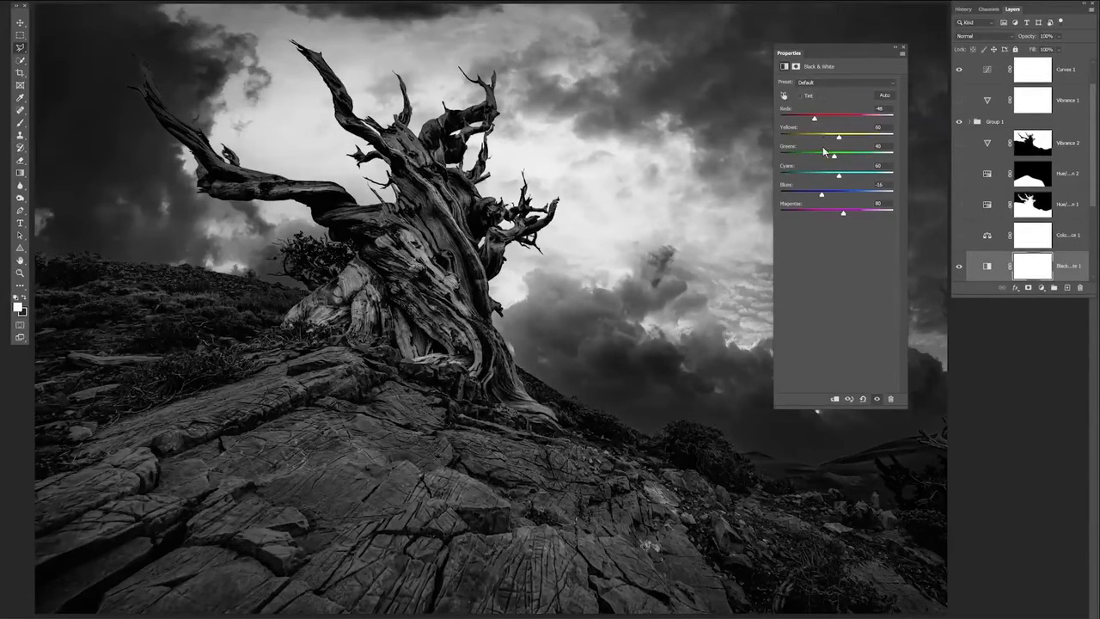
Rebalance the Black & White layer with Yellows -16, Cyans 240, Blues 185 and Magentas 155, and raise the Reds to lighten the dark clouds
left_click_drag(851, 54, 616, 93)
mouse_move(606, 179)
left_mouse_down()
mouse_move(574, 175)
mouse_move(609, 180)
mouse_move(600, 177)
left_mouse_up()
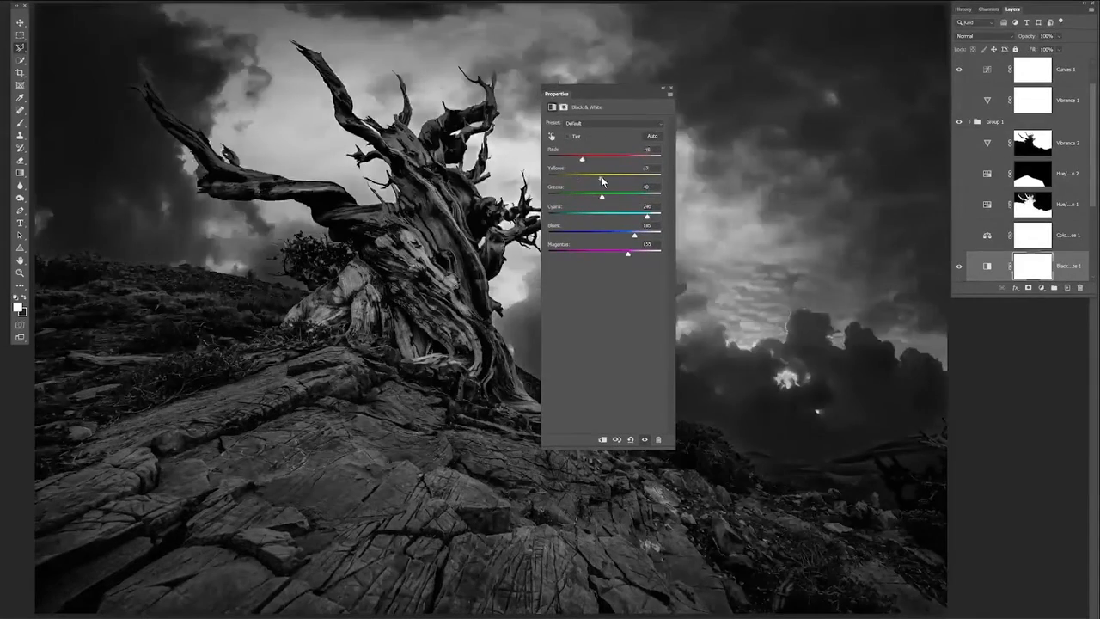
left_click_drag(601, 93, 745, 95)
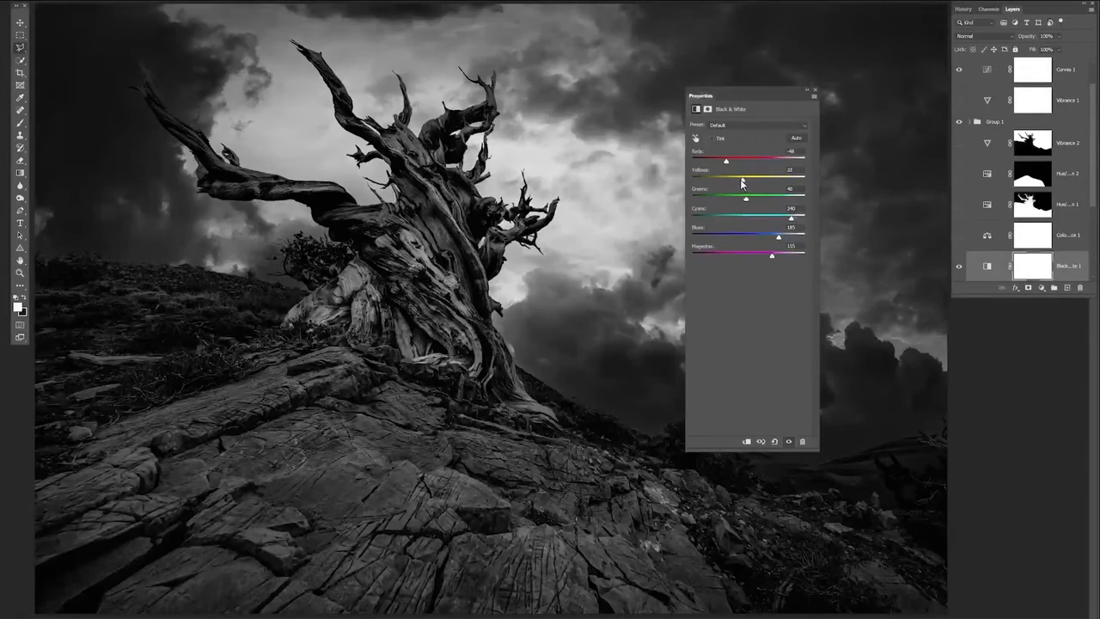
left_click_drag(742, 183, 735, 183)
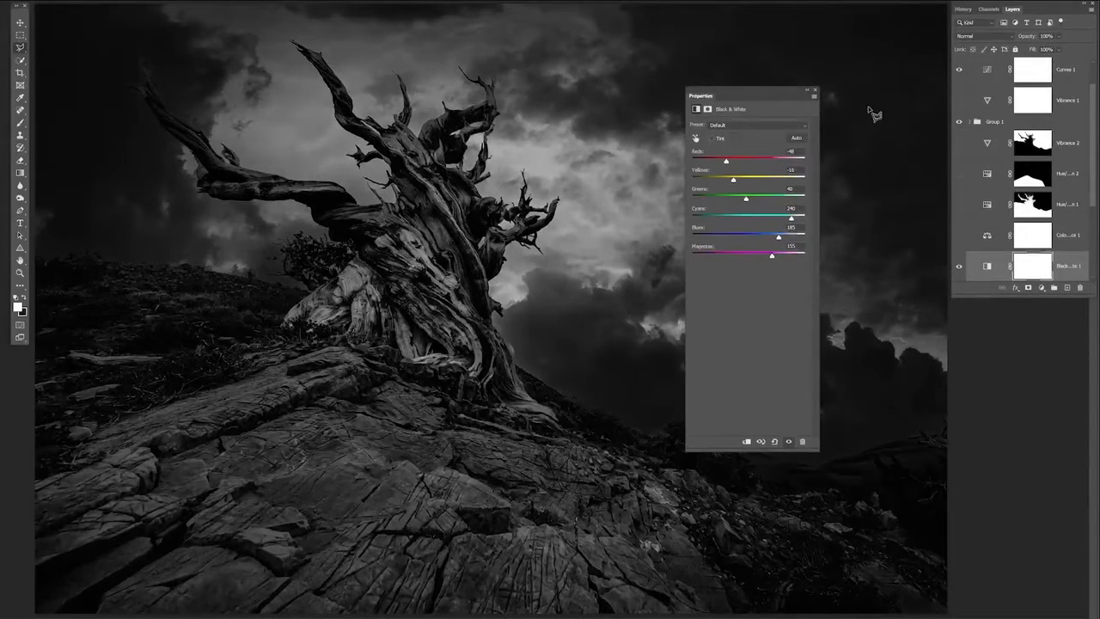
left_click_drag(726, 164, 767, 162)
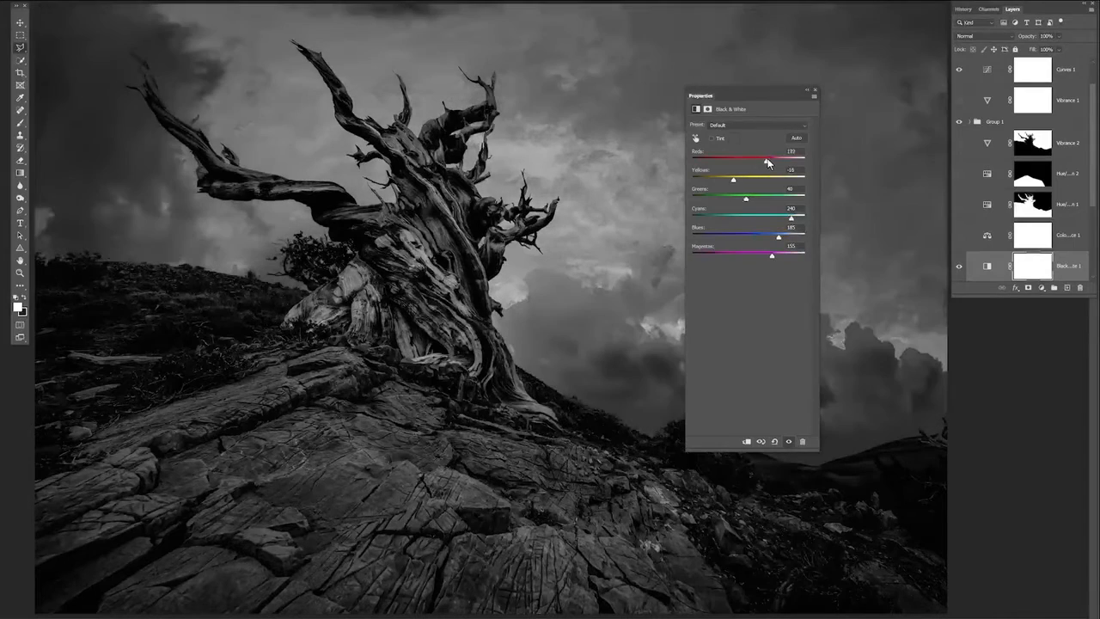
left_click(813, 88)
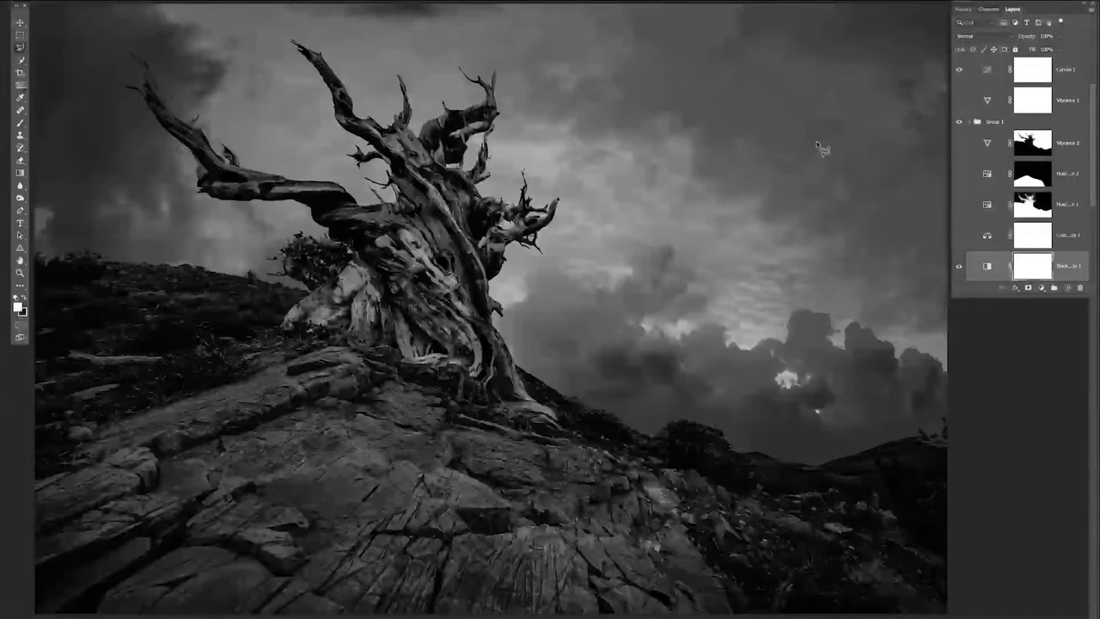
Add a Curves adjustment layer and shape an S-curve with points at input 62, output 35 and input 185, output 218
left_click(1041, 287)
left_click(1050, 344)
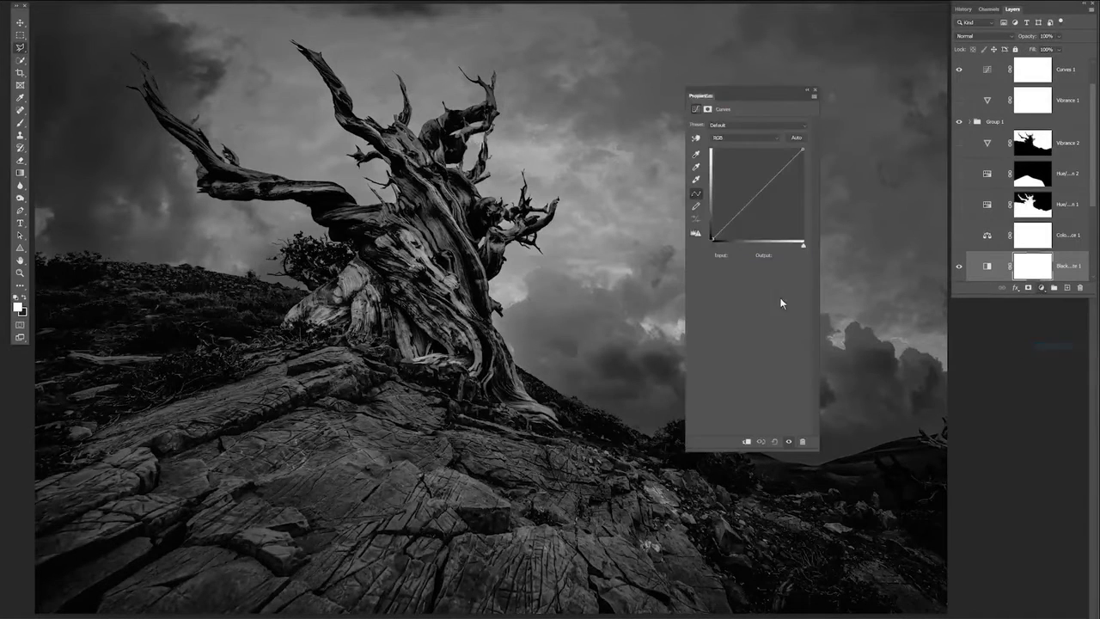
mouse_move(739, 216)
left_mouse_down()
mouse_move(774, 190)
mouse_move(776, 165)
mouse_move(738, 207)
left_mouse_up()
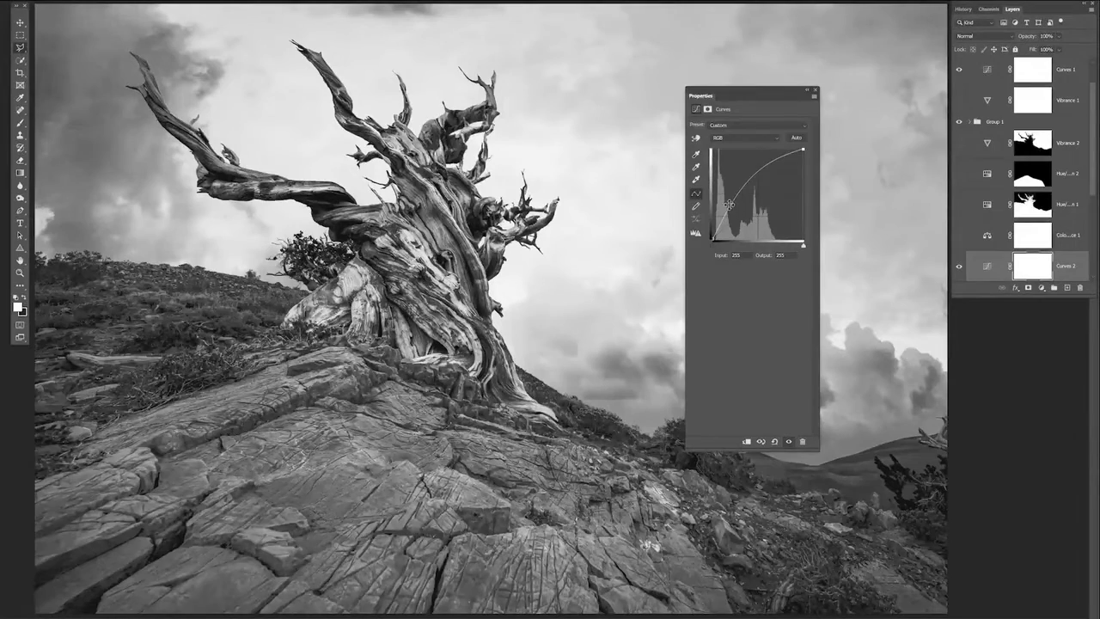
left_click_drag(731, 205, 735, 228)
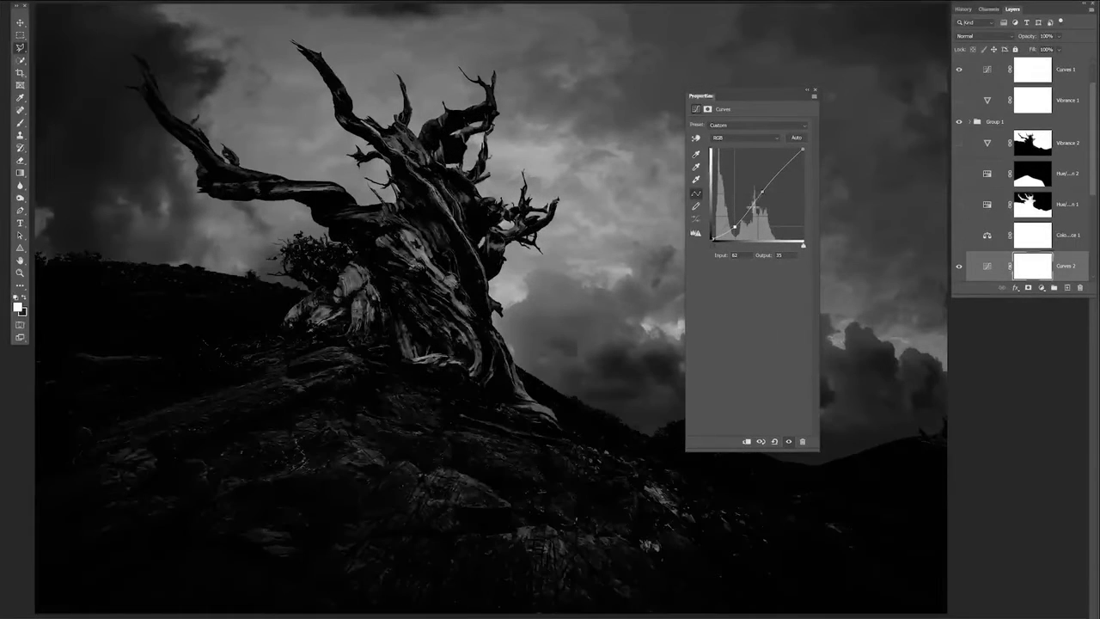
left_click_drag(780, 171, 778, 161)
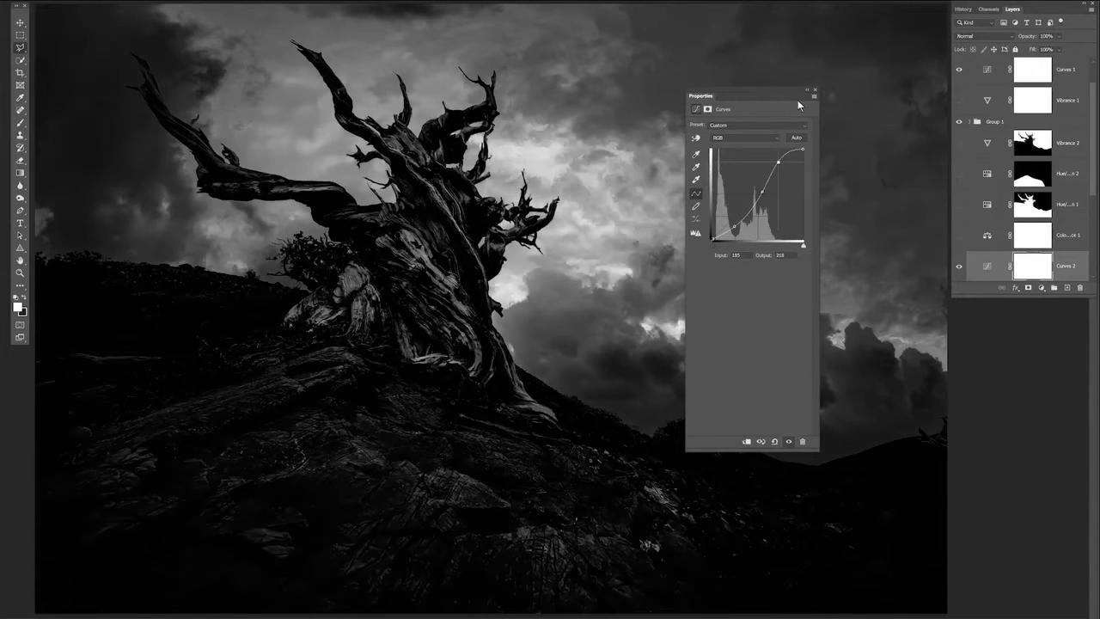
Set the new Curves layer's blend mode to Luminosity and reduce its opacity to about 18%
left_click(812, 88)
left_click(966, 36)
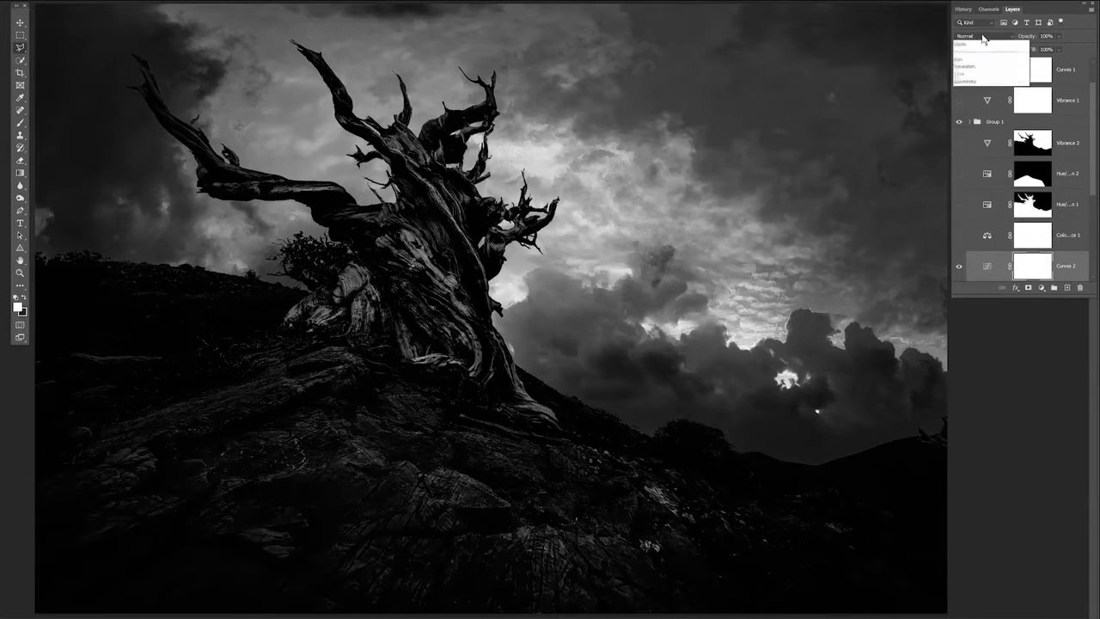
left_click(964, 272)
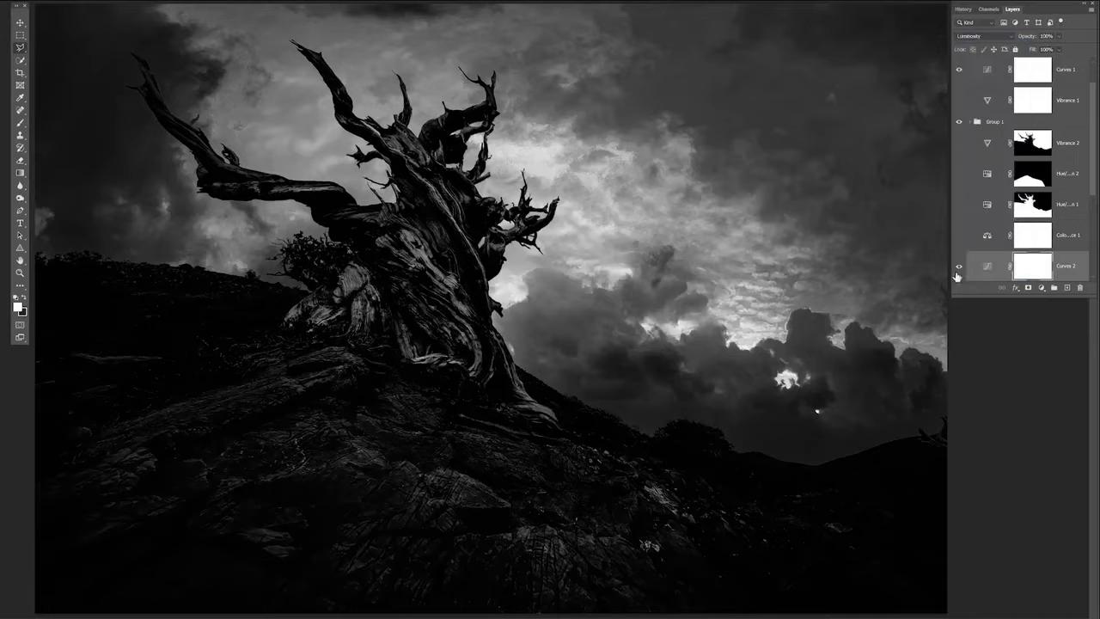
left_click(1058, 40)
left_click_drag(1076, 50, 1042, 55)
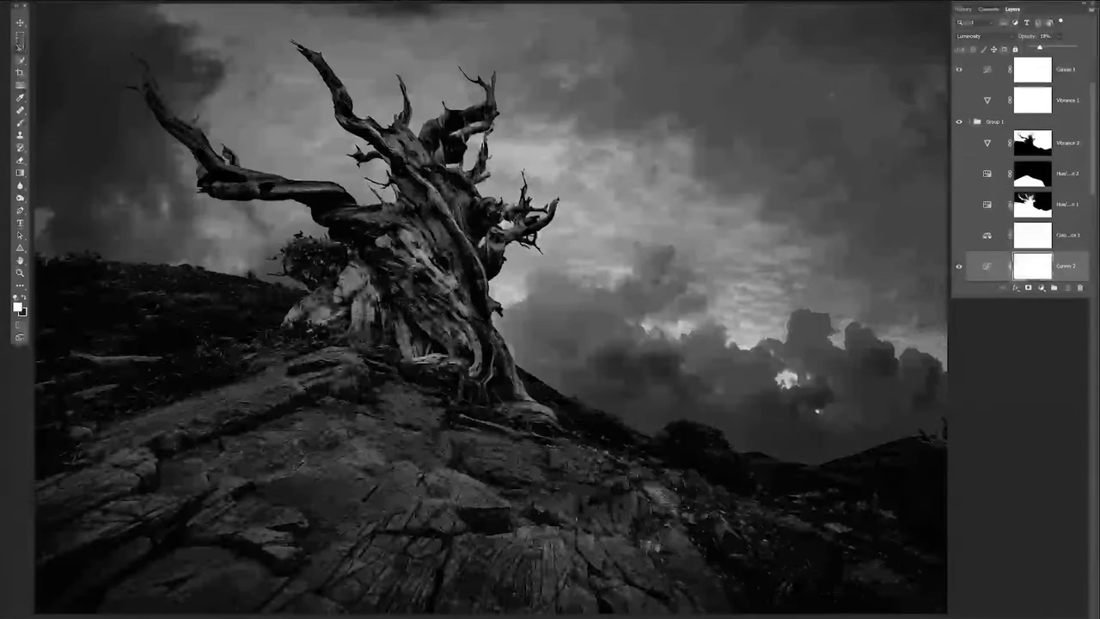
Hide the second Curves layer and the Black & White layer
left_click(959, 266)
scroll(958, 249, "down", 2)
left_click(958, 236)
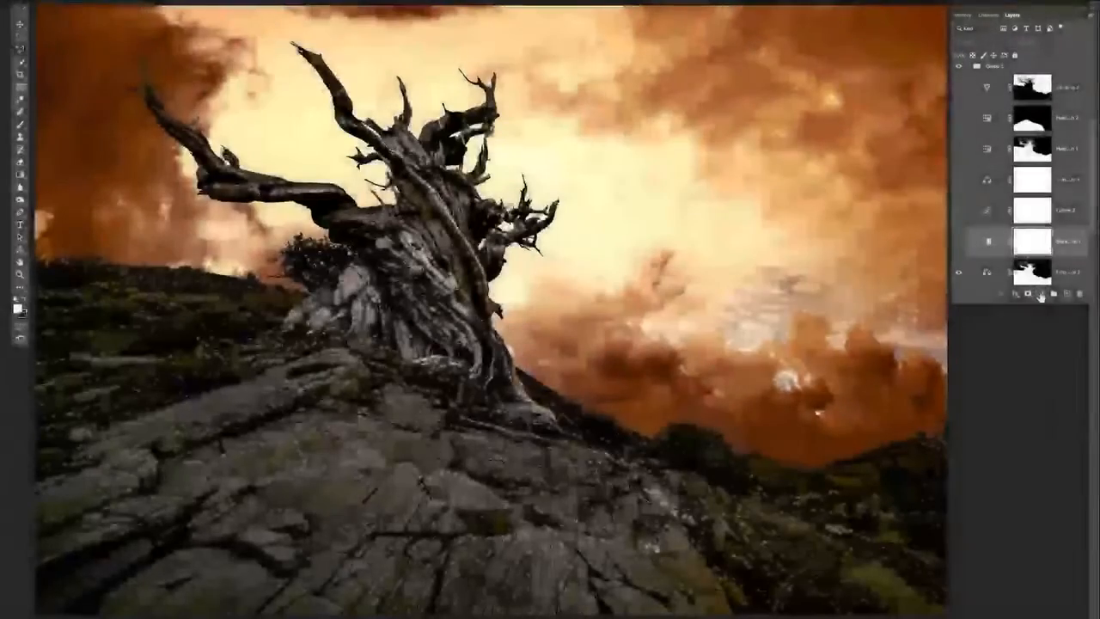
Add a Photo Filter adjustment layer and choose the Sepia filter
left_click(1042, 295)
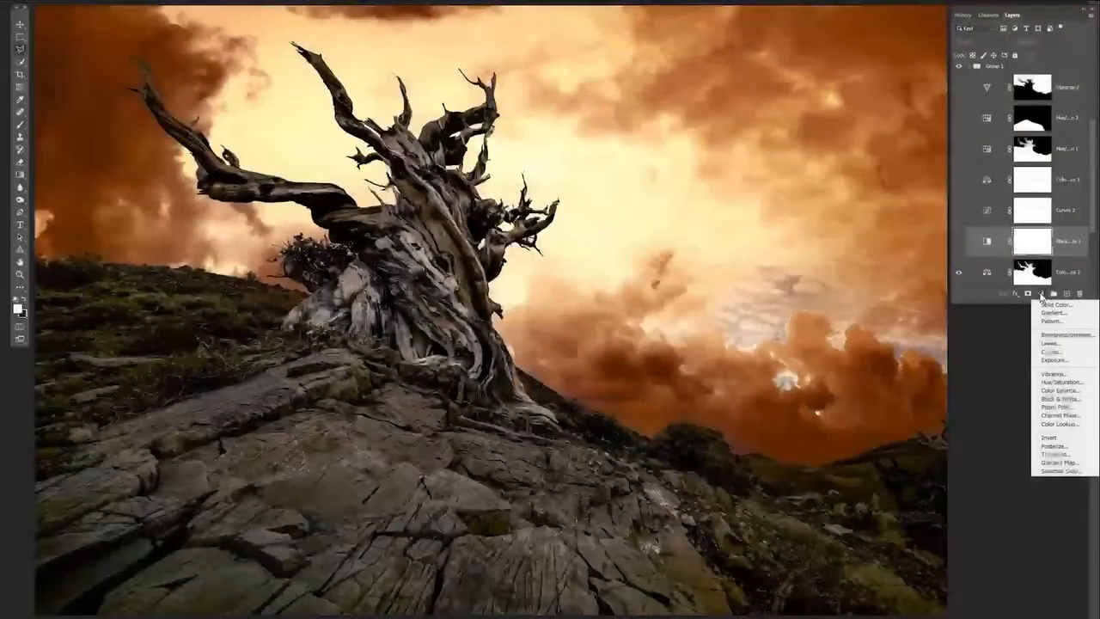
left_click(1054, 409)
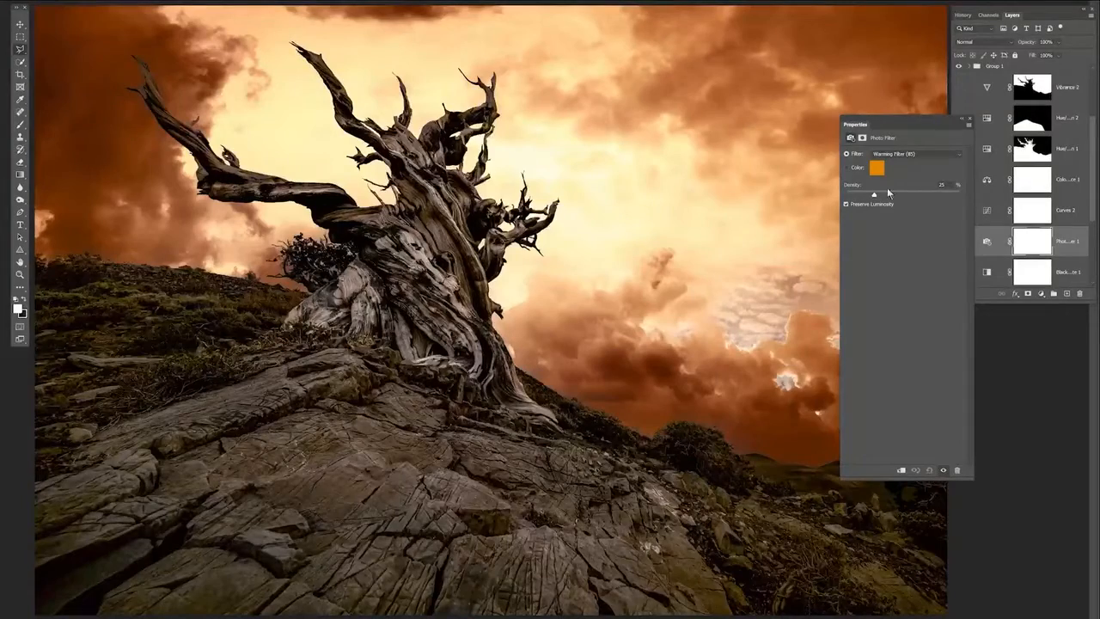
left_click(923, 156)
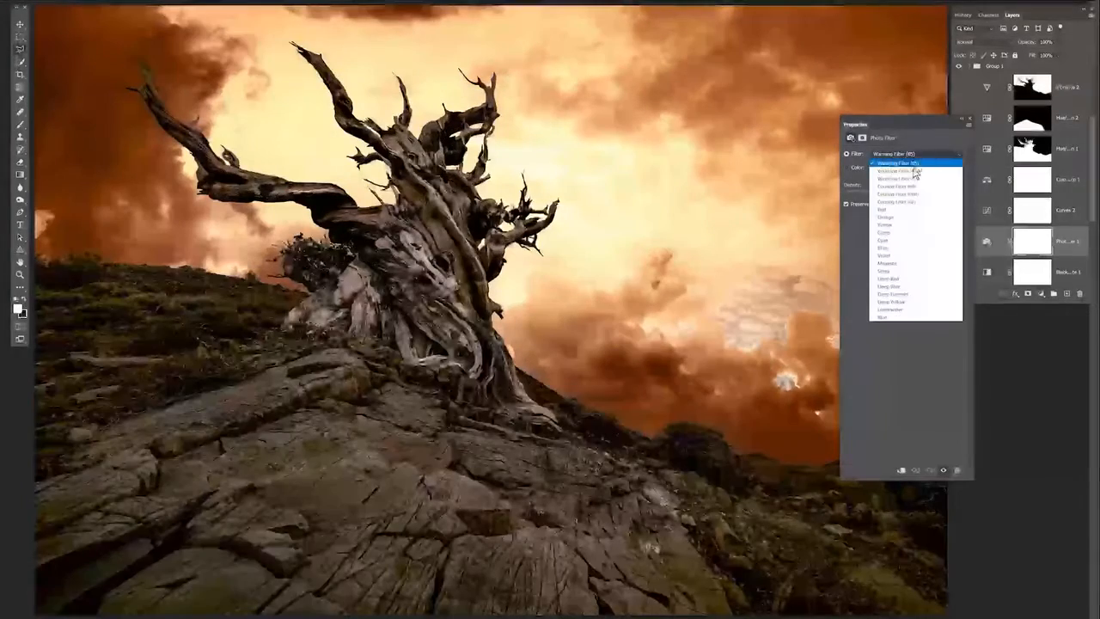
left_click(893, 274)
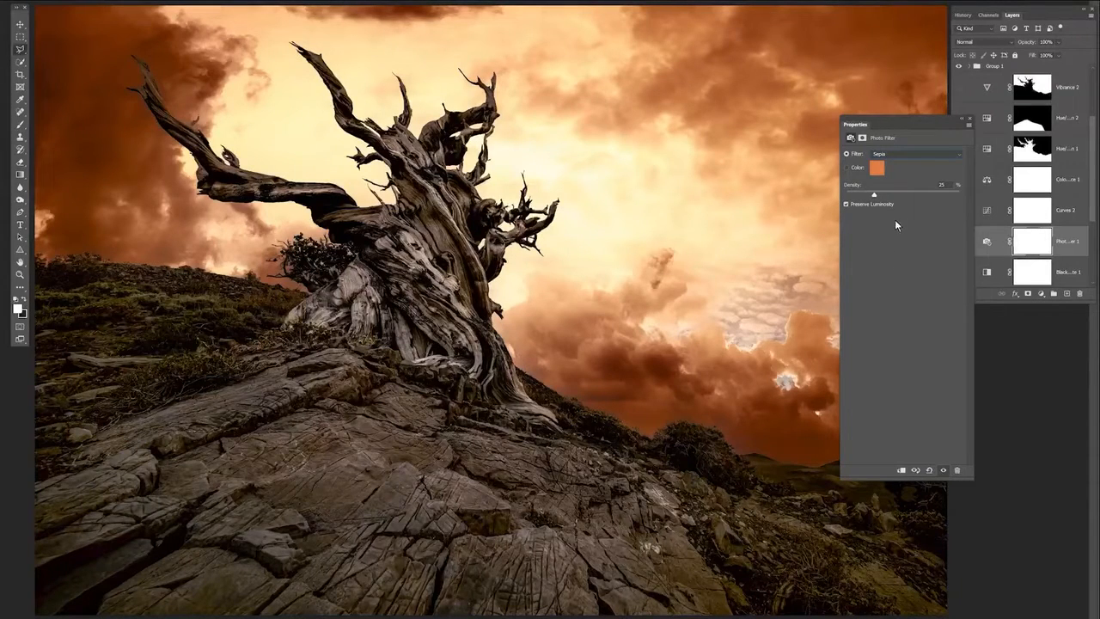
Change the Photo Filter's color to blue and set its density to 71%
left_click(876, 169)
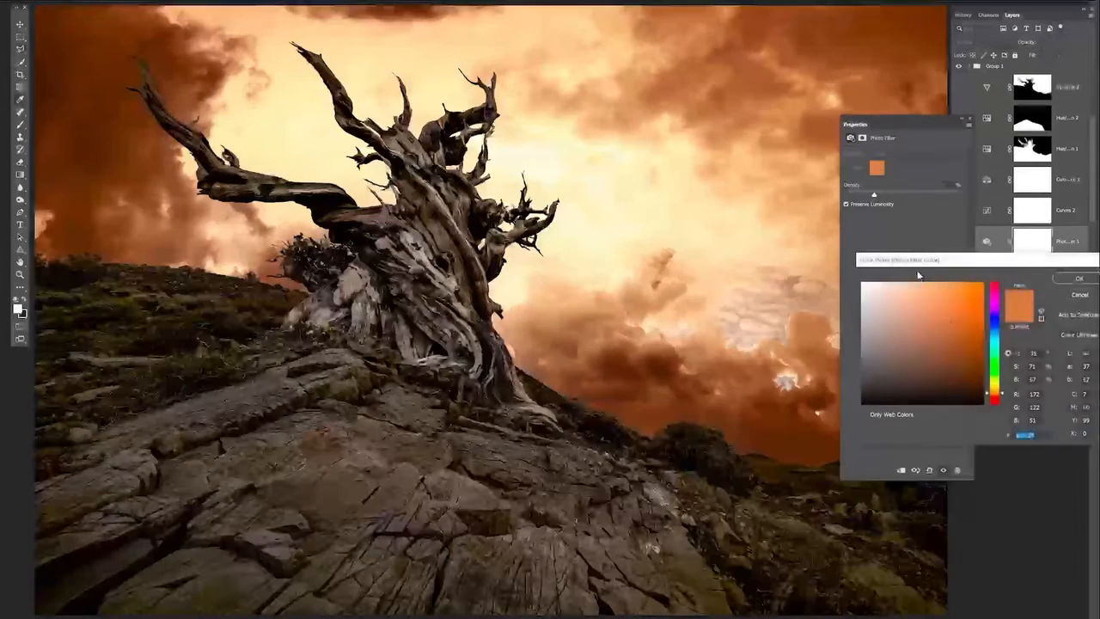
mouse_move(994, 396)
left_mouse_down()
mouse_move(994, 316)
mouse_move(994, 330)
mouse_move(971, 342)
left_mouse_up()
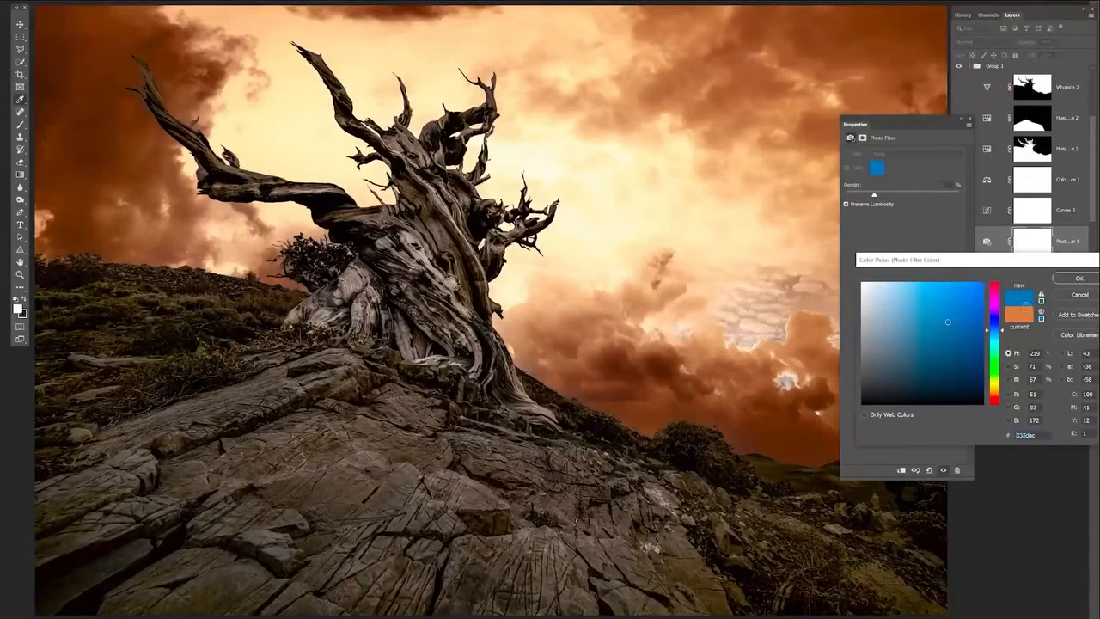
key("Return")
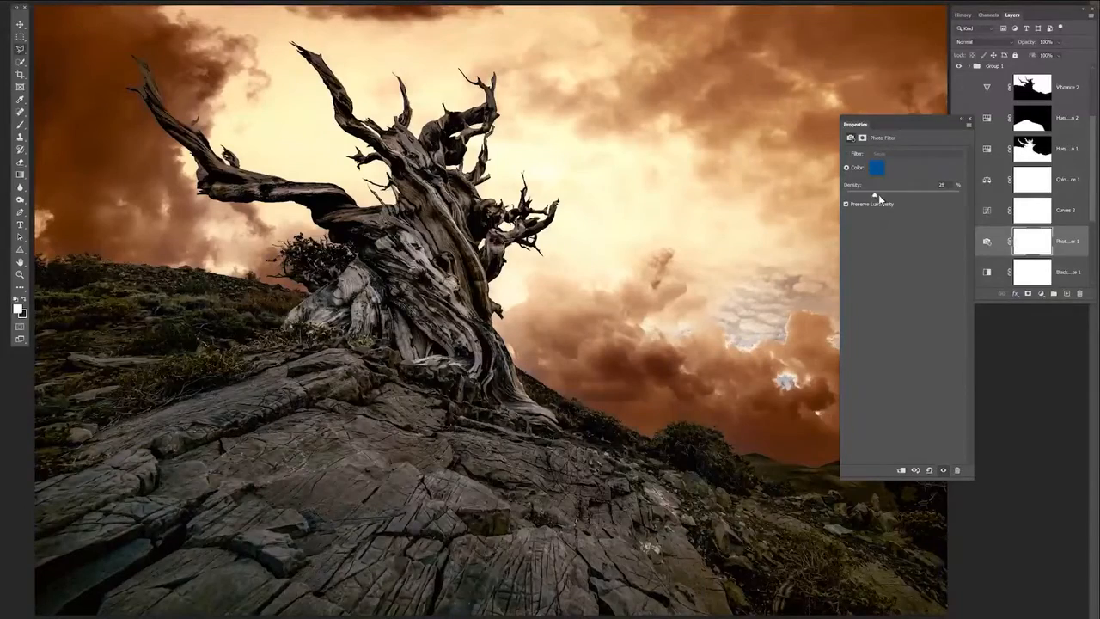
left_click_drag(924, 196, 926, 195)
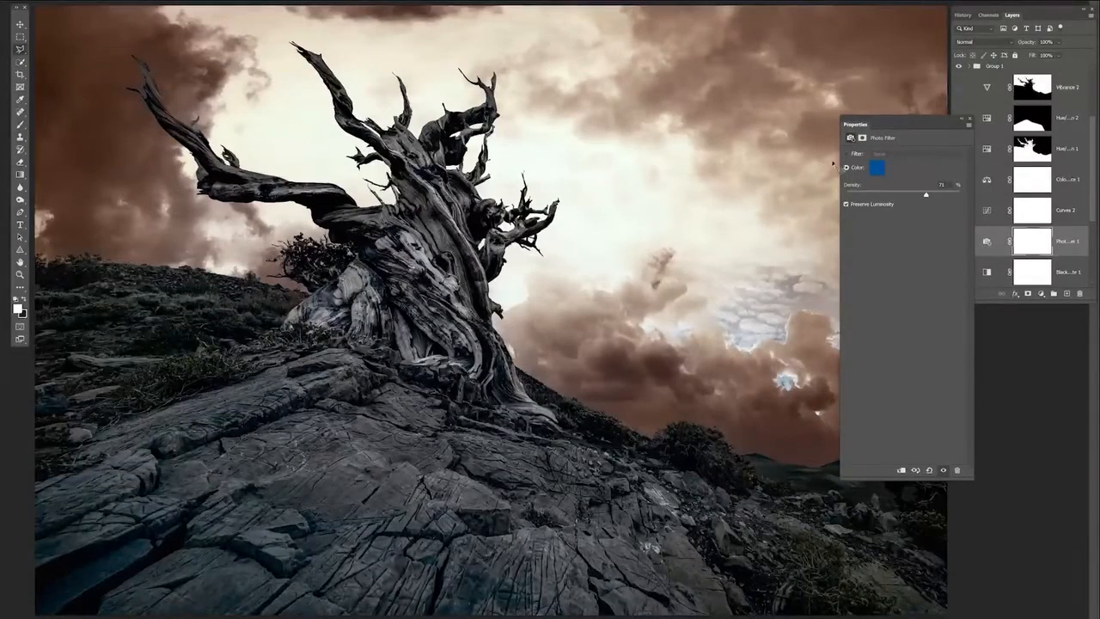
left_click(969, 118)
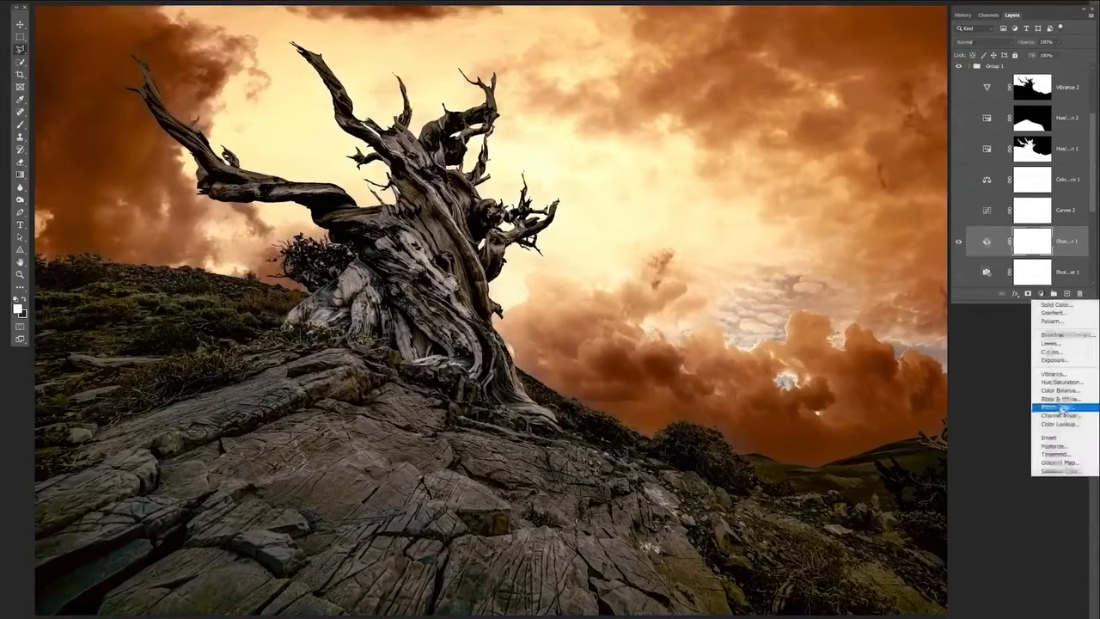
Add a Color Lookup adjustment layer above the Channel Mixer layer
left_click(1041, 294)
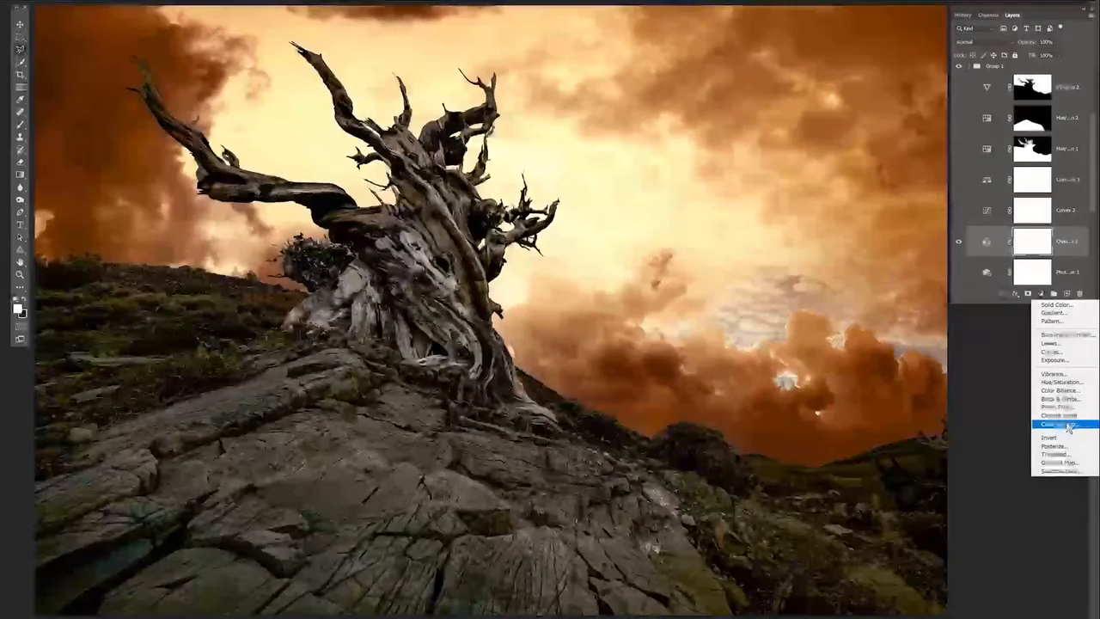
left_click(1062, 425)
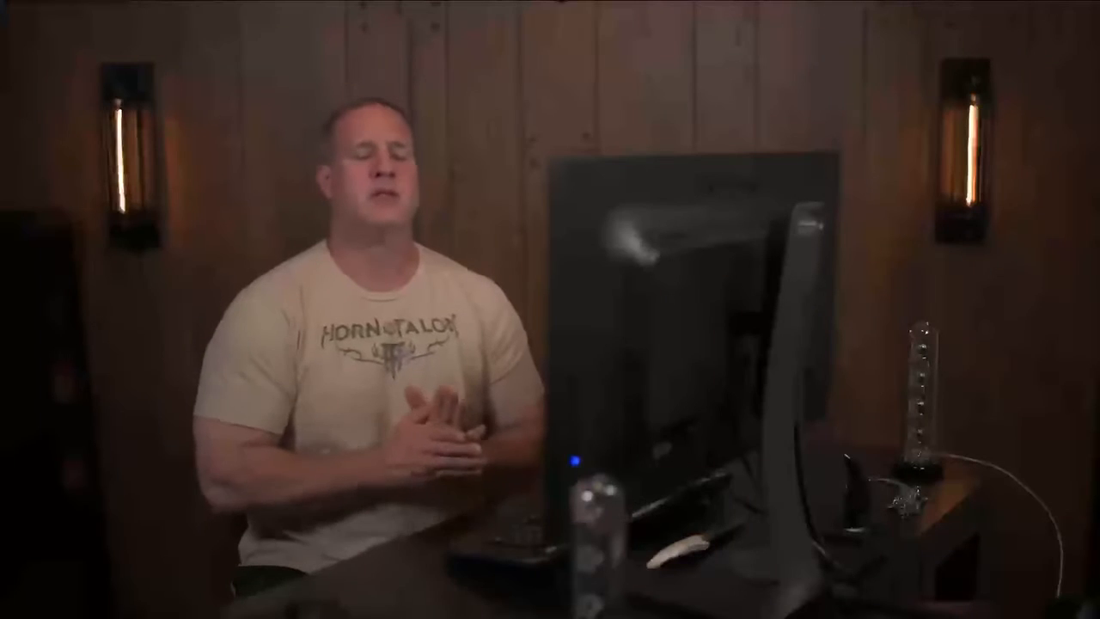